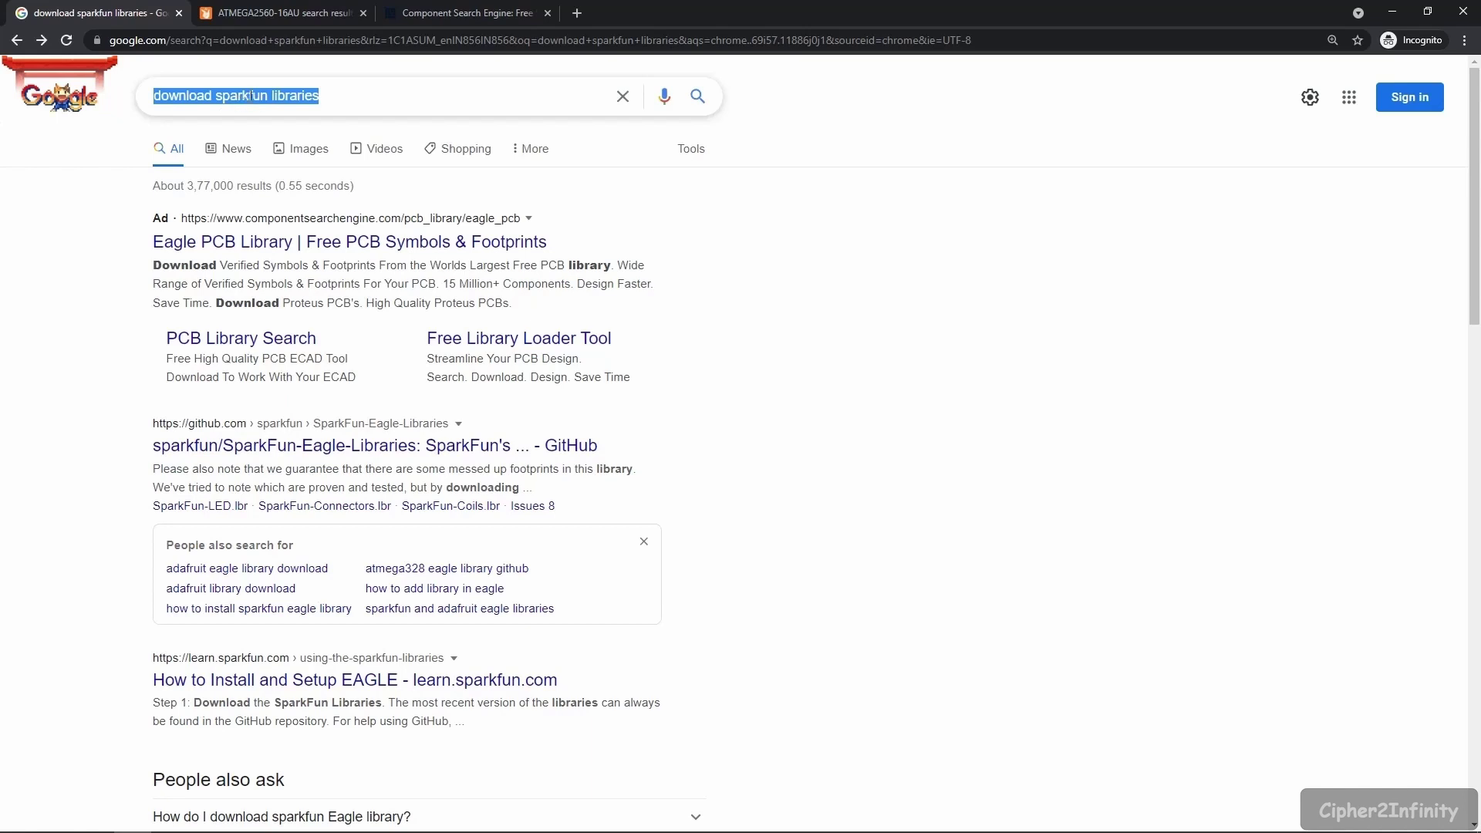
# - Open the sparkfun/SparkFun-Eagle-Libraries GitHub repository from the search results
pyautogui.scroll(-2, 252, 95)
pyautogui.scroll(2, 252, 95)
pyautogui.click(364, 98)
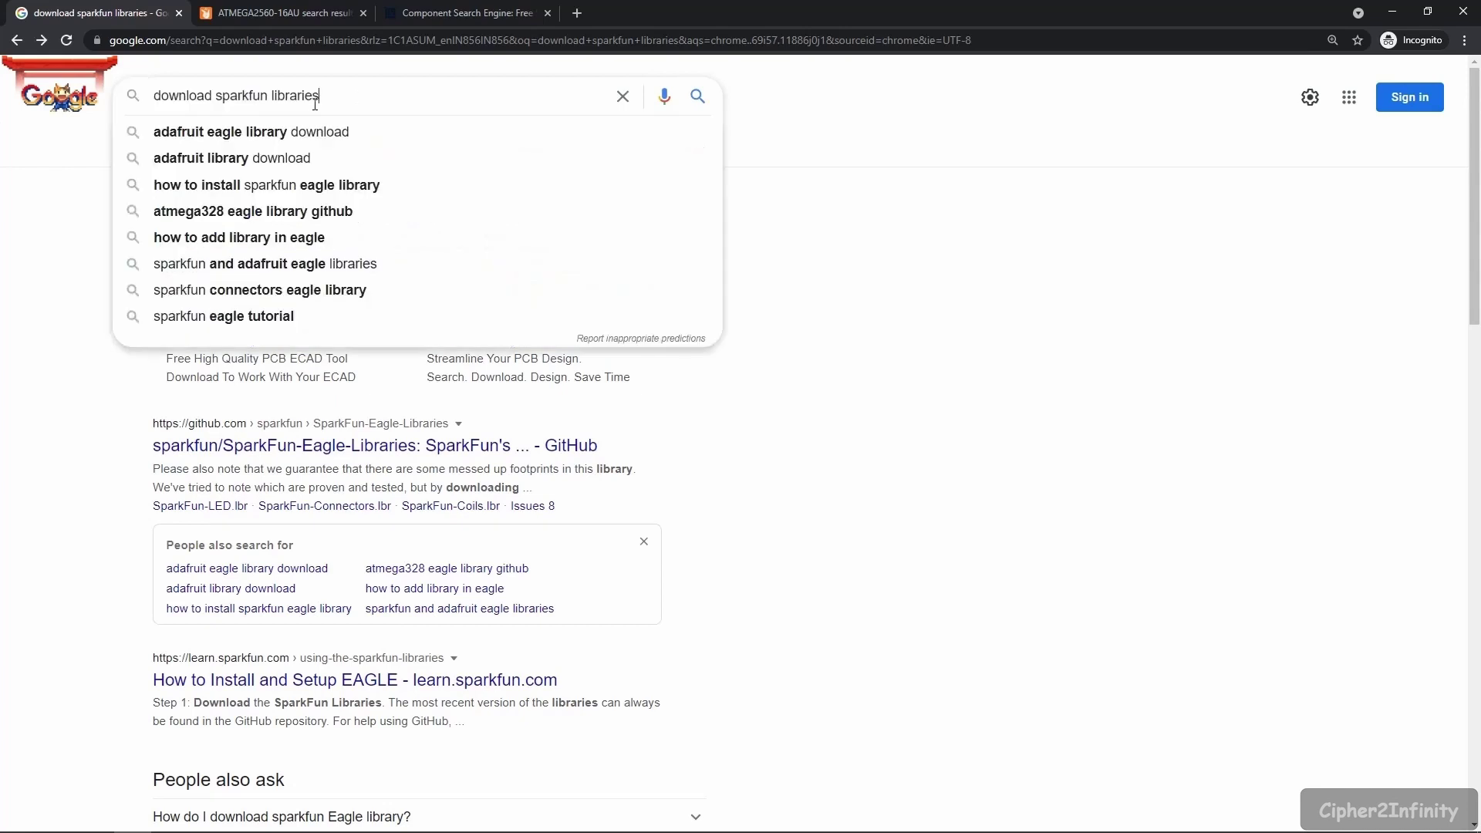
pyautogui.click(62, 216)
pyautogui.scroll(-1, 125, 256)
pyautogui.scroll(-3, 126, 257)
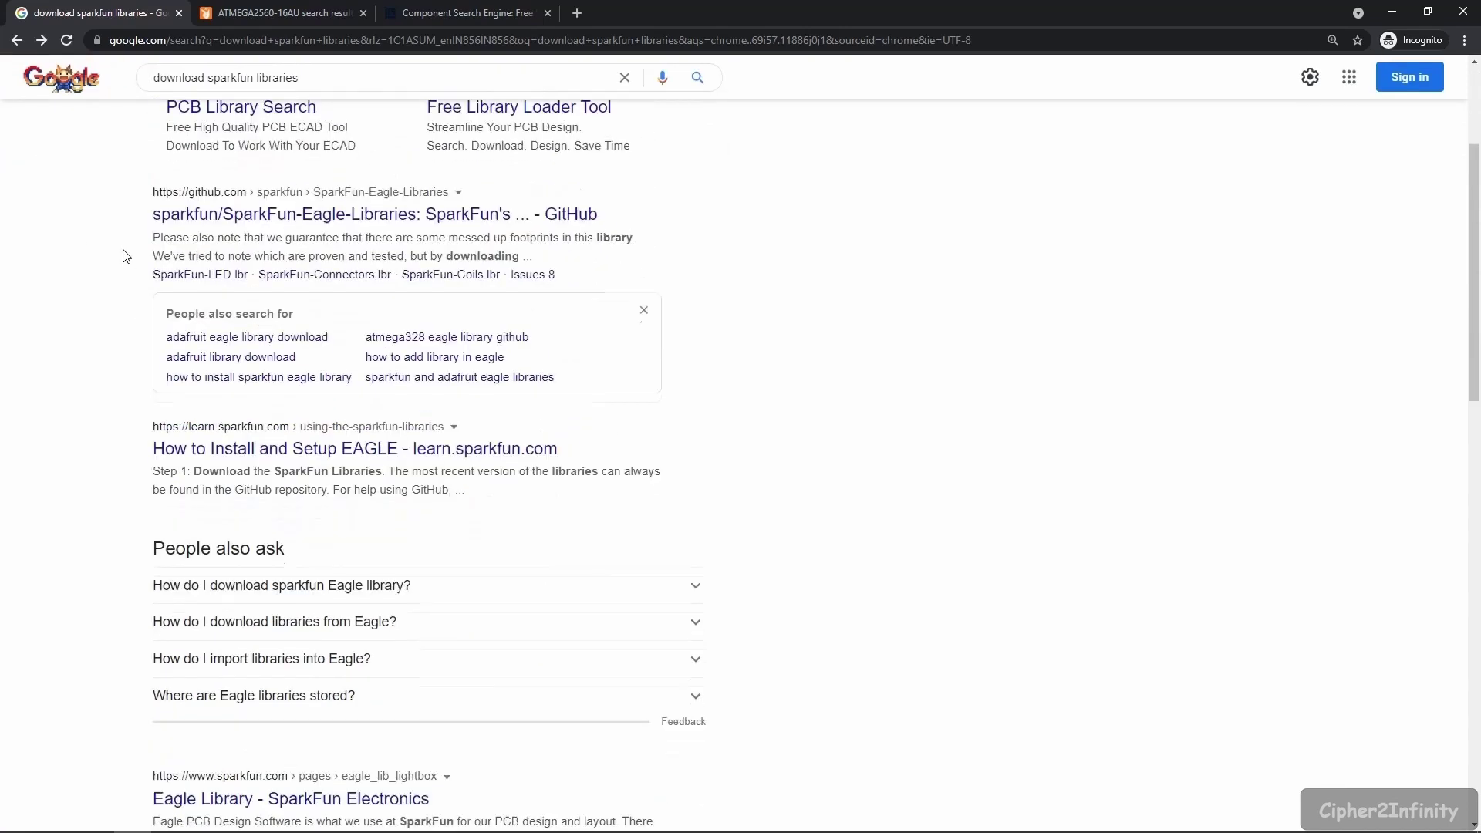
pyautogui.click(228, 223)
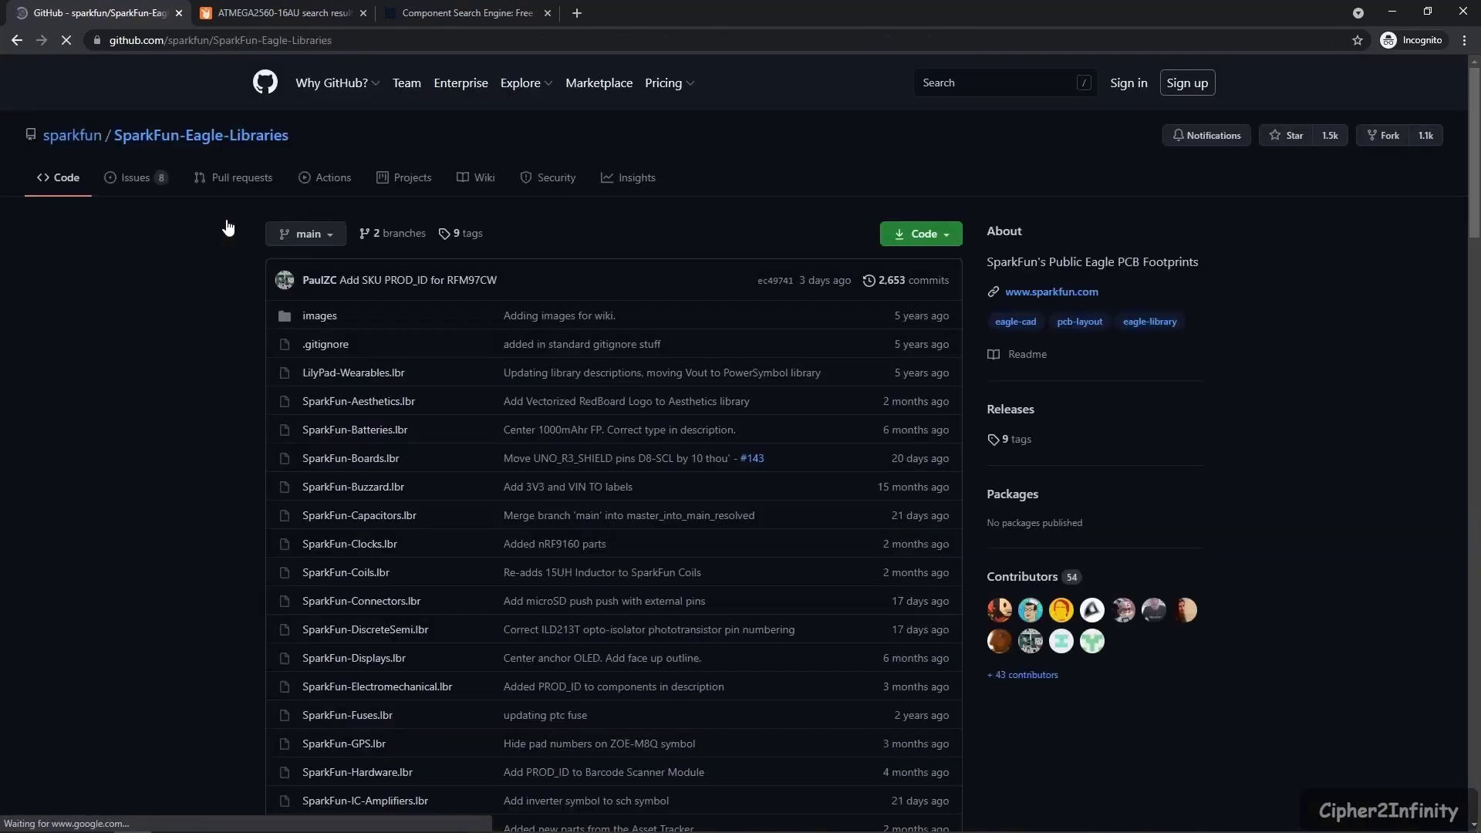
# - Start downloading the repository as a ZIP and choose Documents > EAGLE > libraries as the save location
pyautogui.click(948, 239)
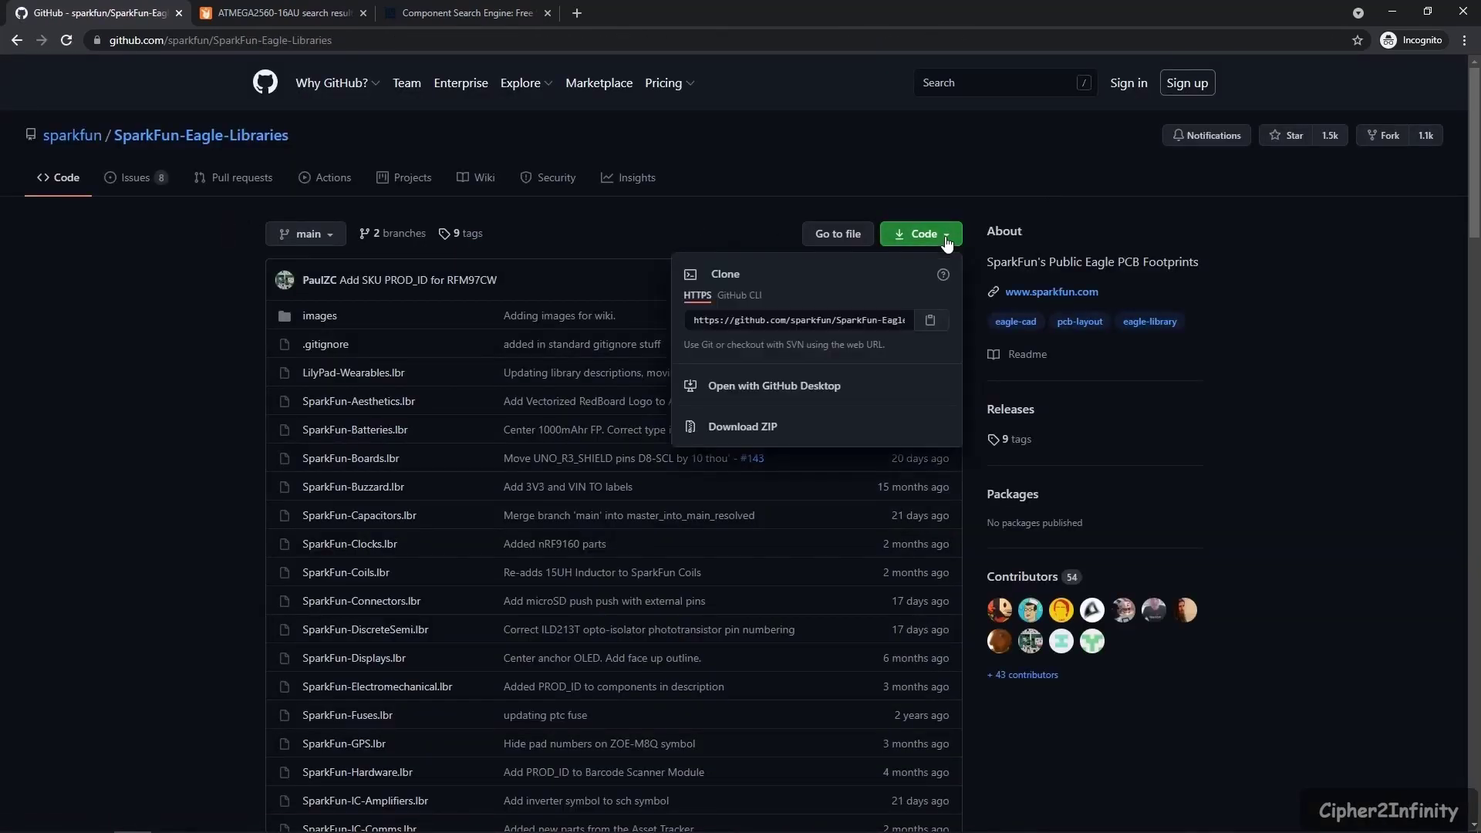
pyautogui.click(772, 437)
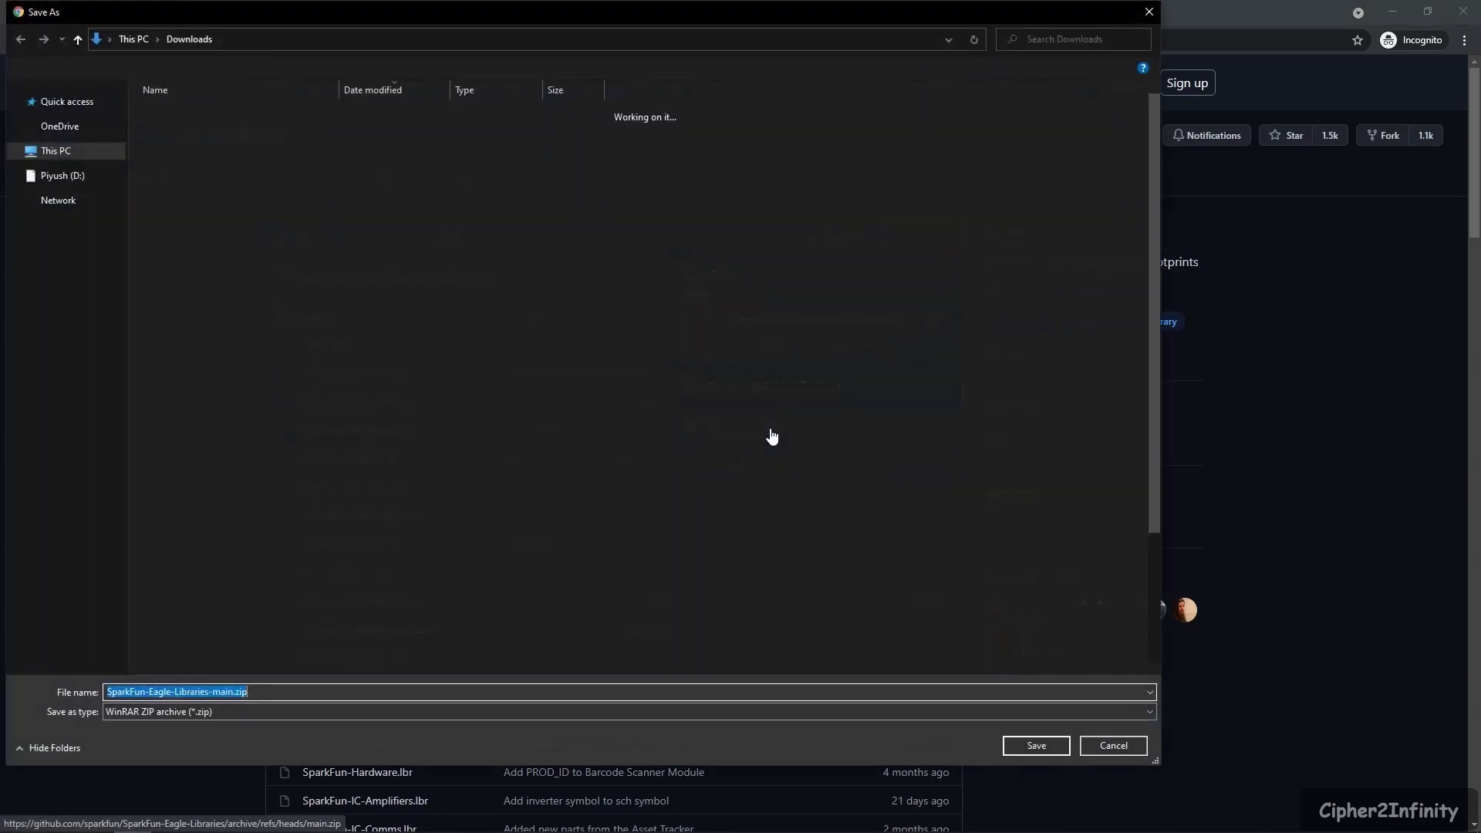
pyautogui.click(127, 45)
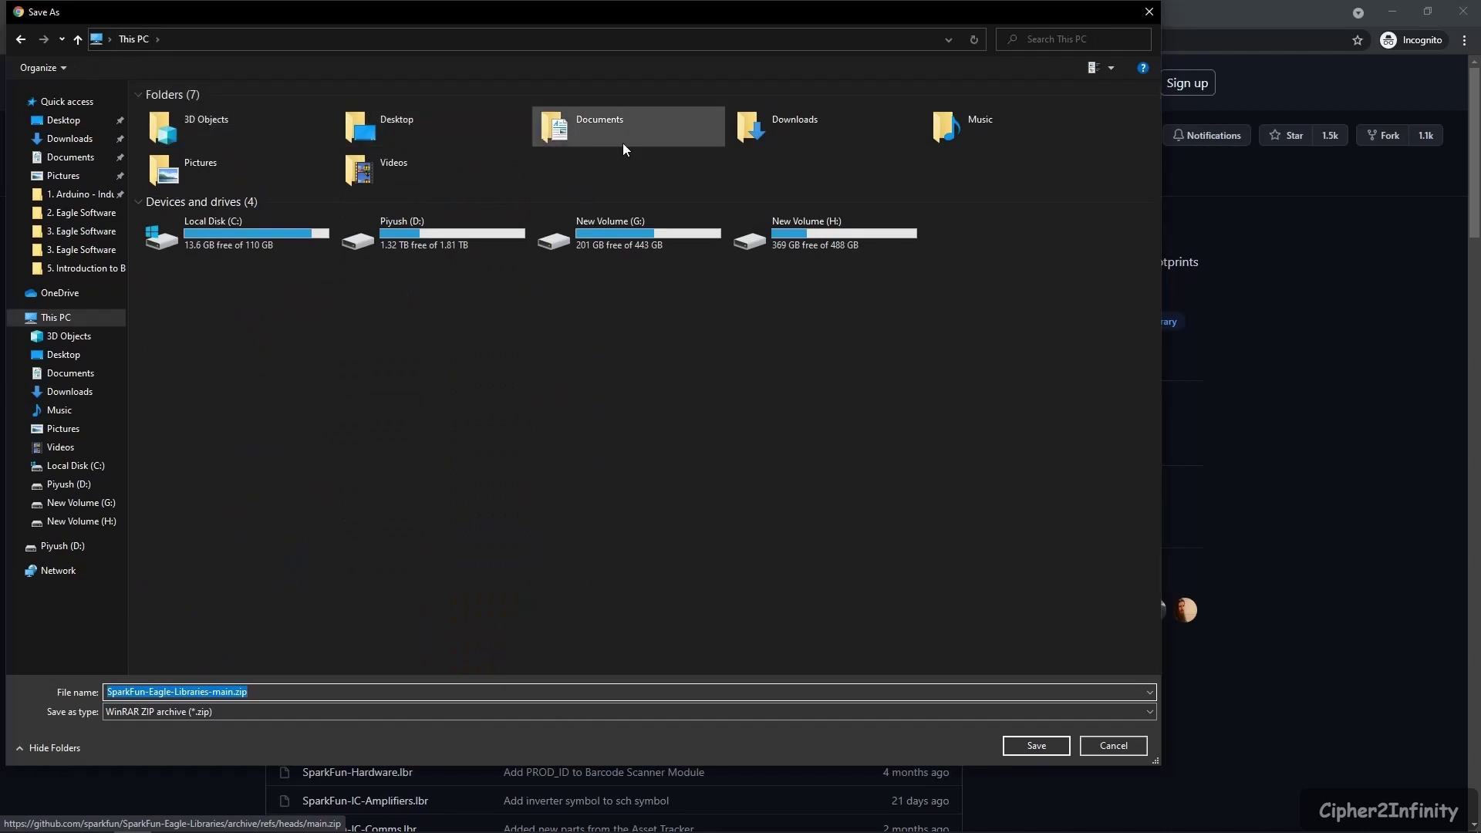
pyautogui.doubleClick(586, 138)
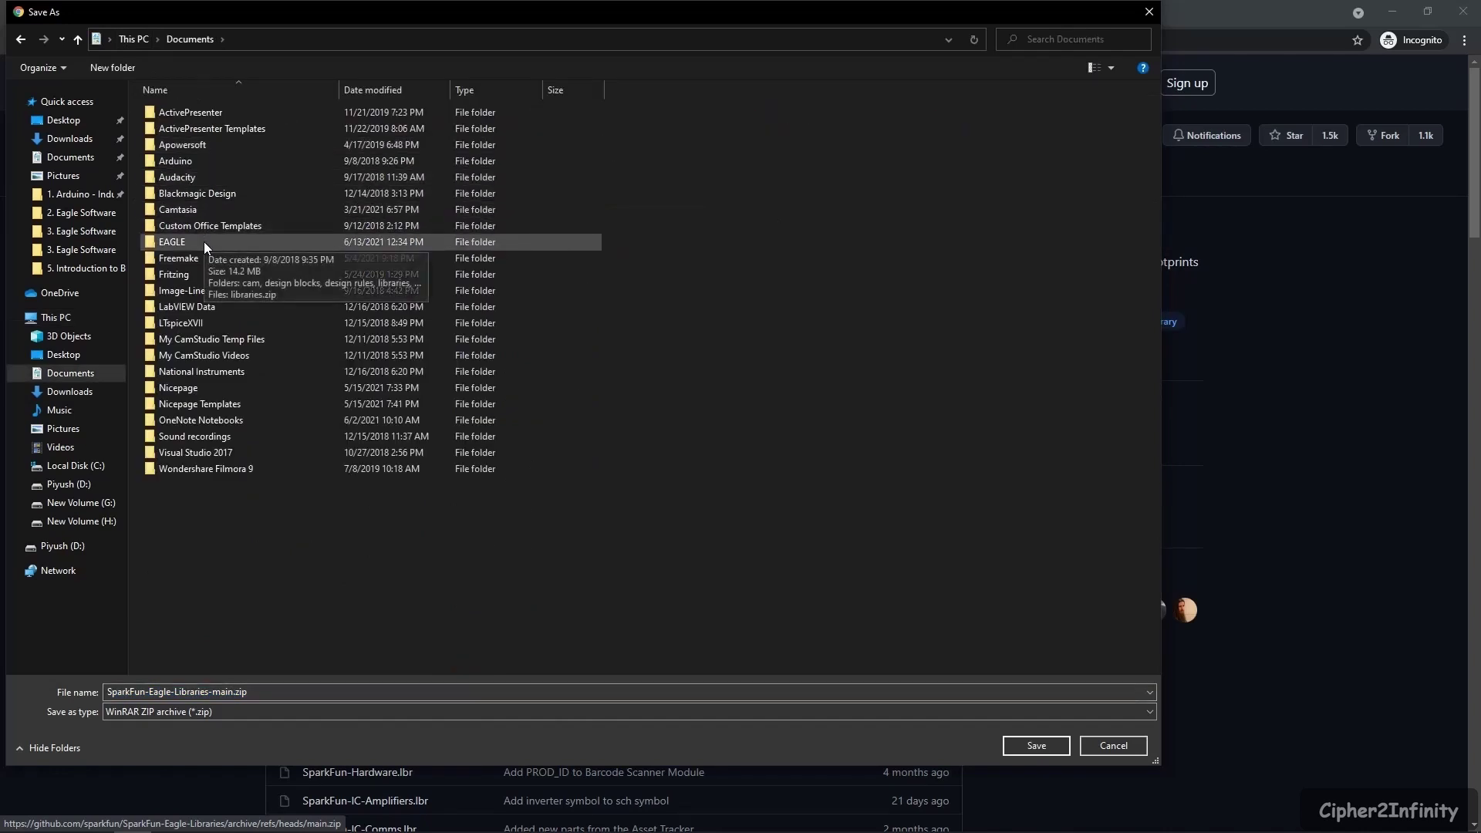
pyautogui.doubleClick(178, 242)
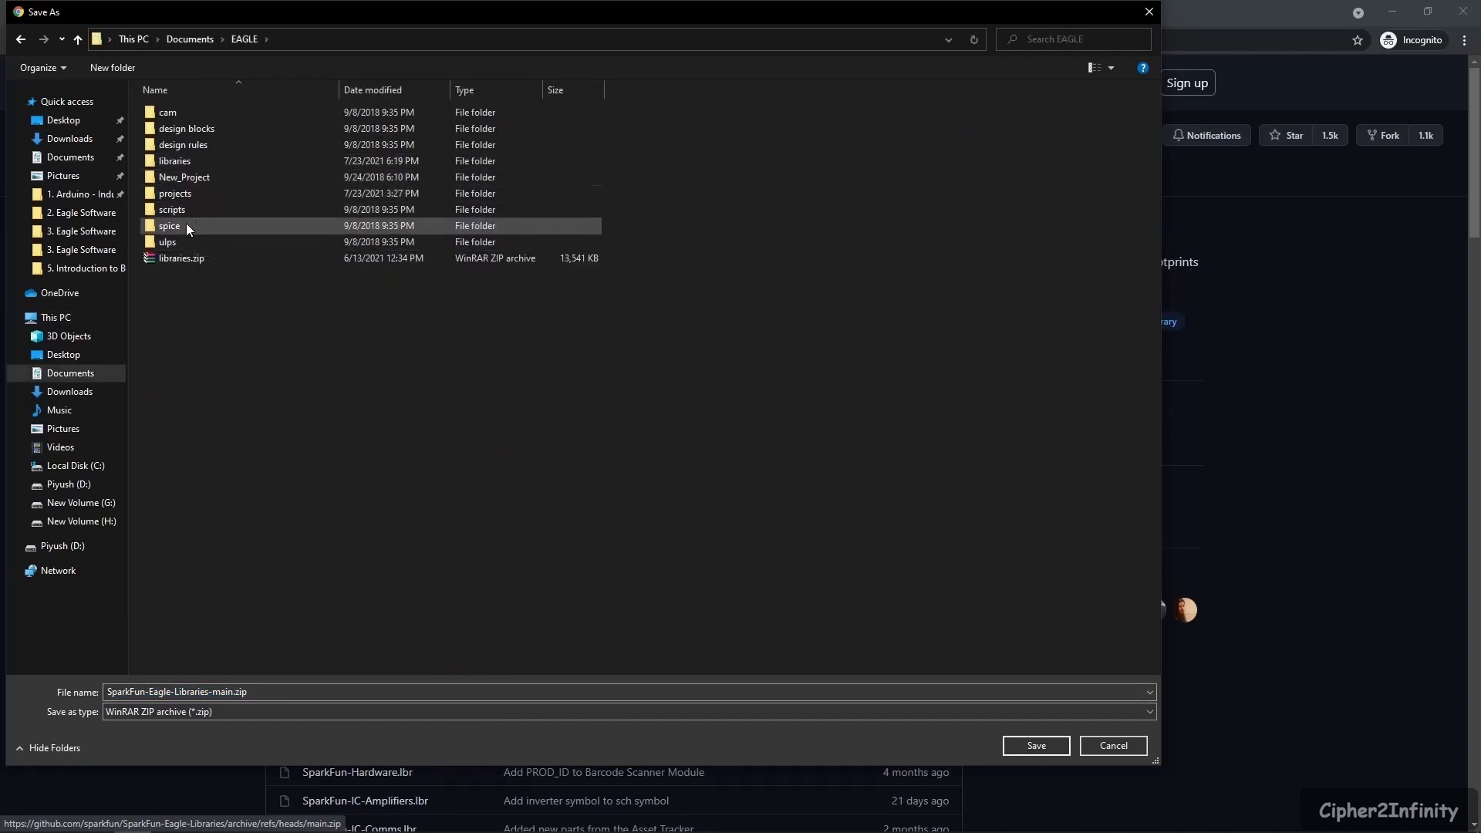
pyautogui.doubleClick(192, 162)
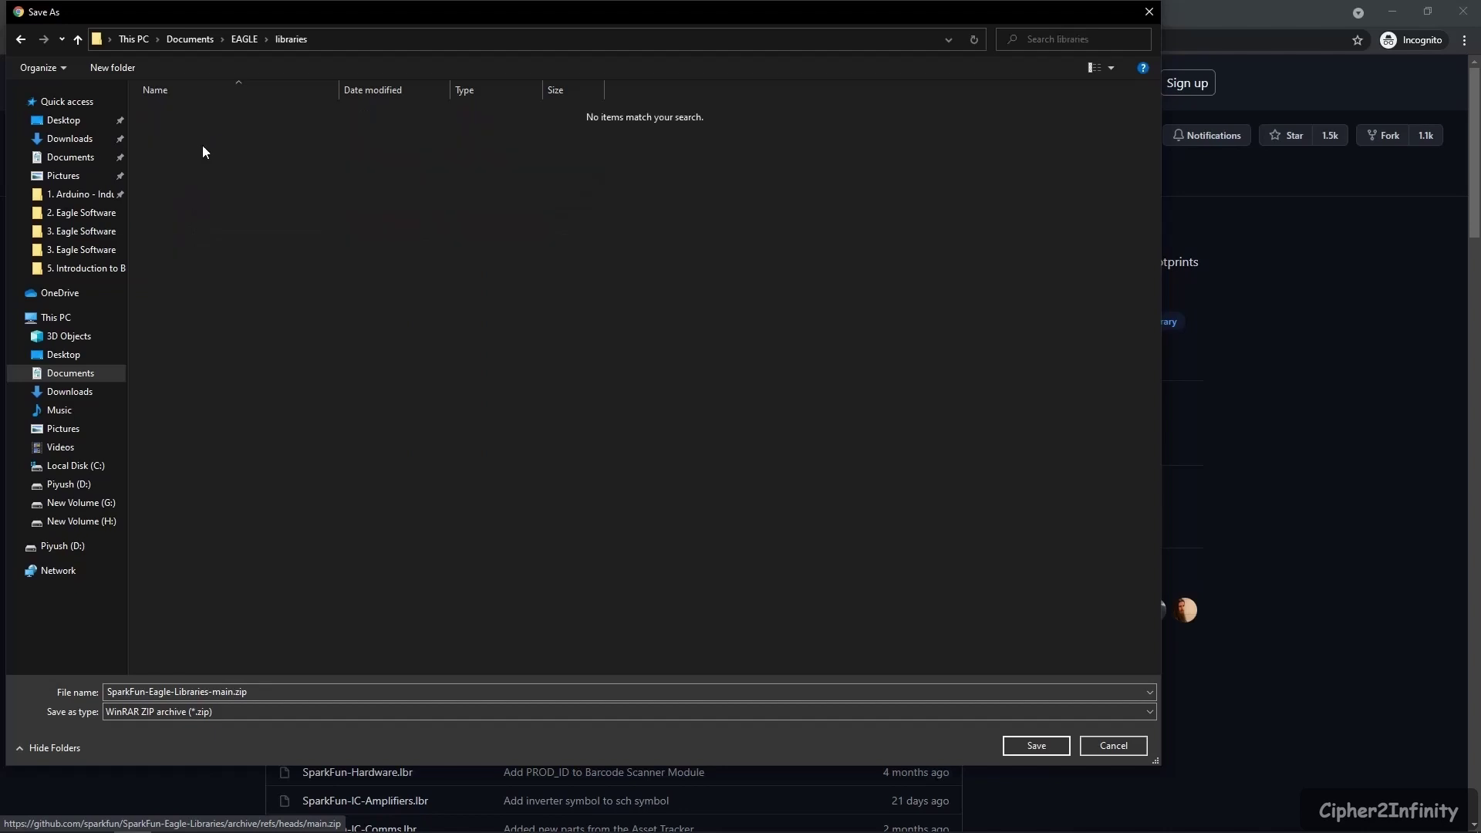
# - Create a folder named "Sparkfun library" in the libraries folder and save SparkFun-Eagle-Libraries-main.zip inside it
pyautogui.moveTo(340, 20); pyautogui.dragTo(539, 40)
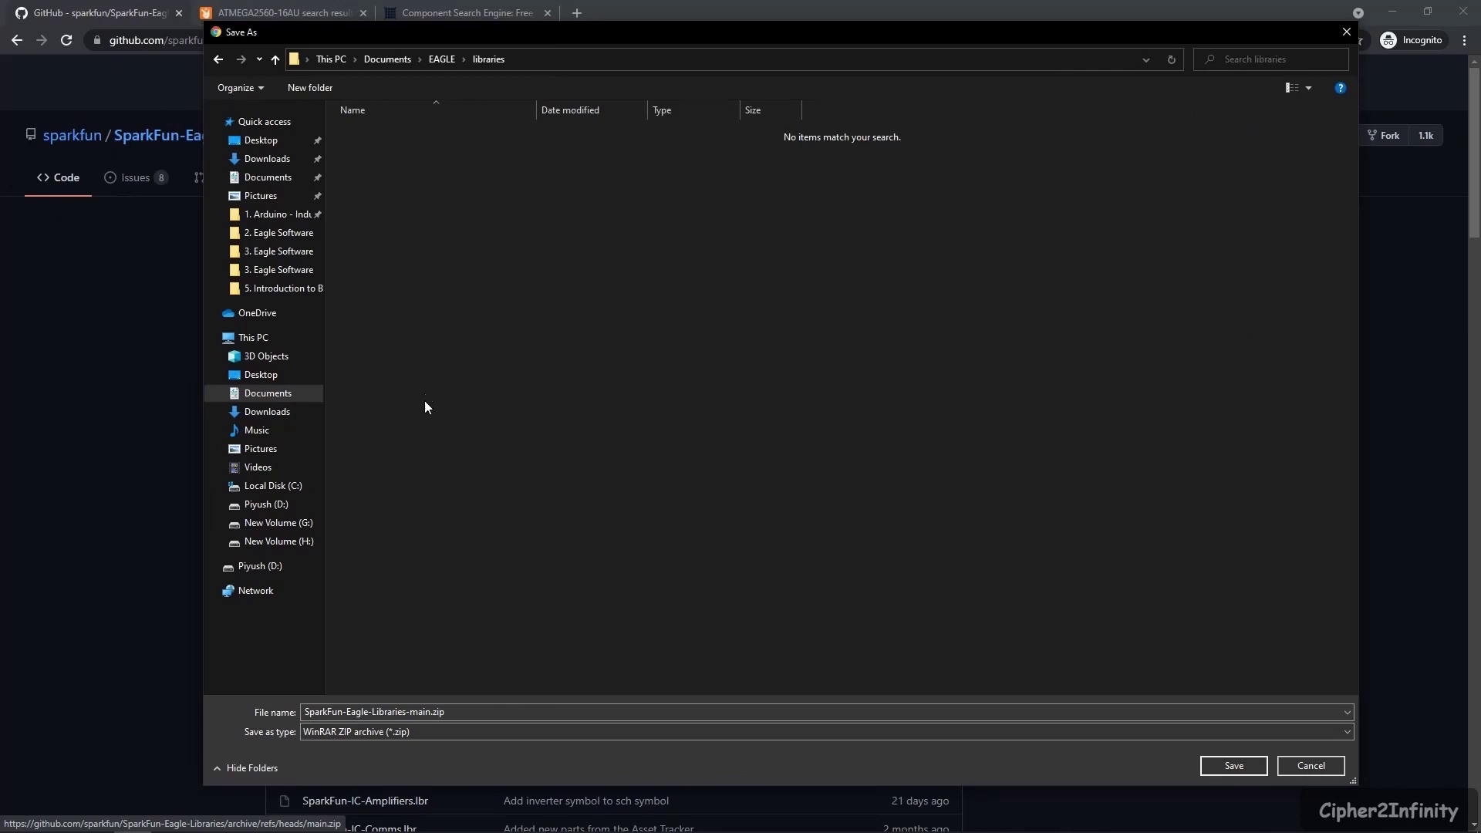
pyautogui.rightClick(424, 290)
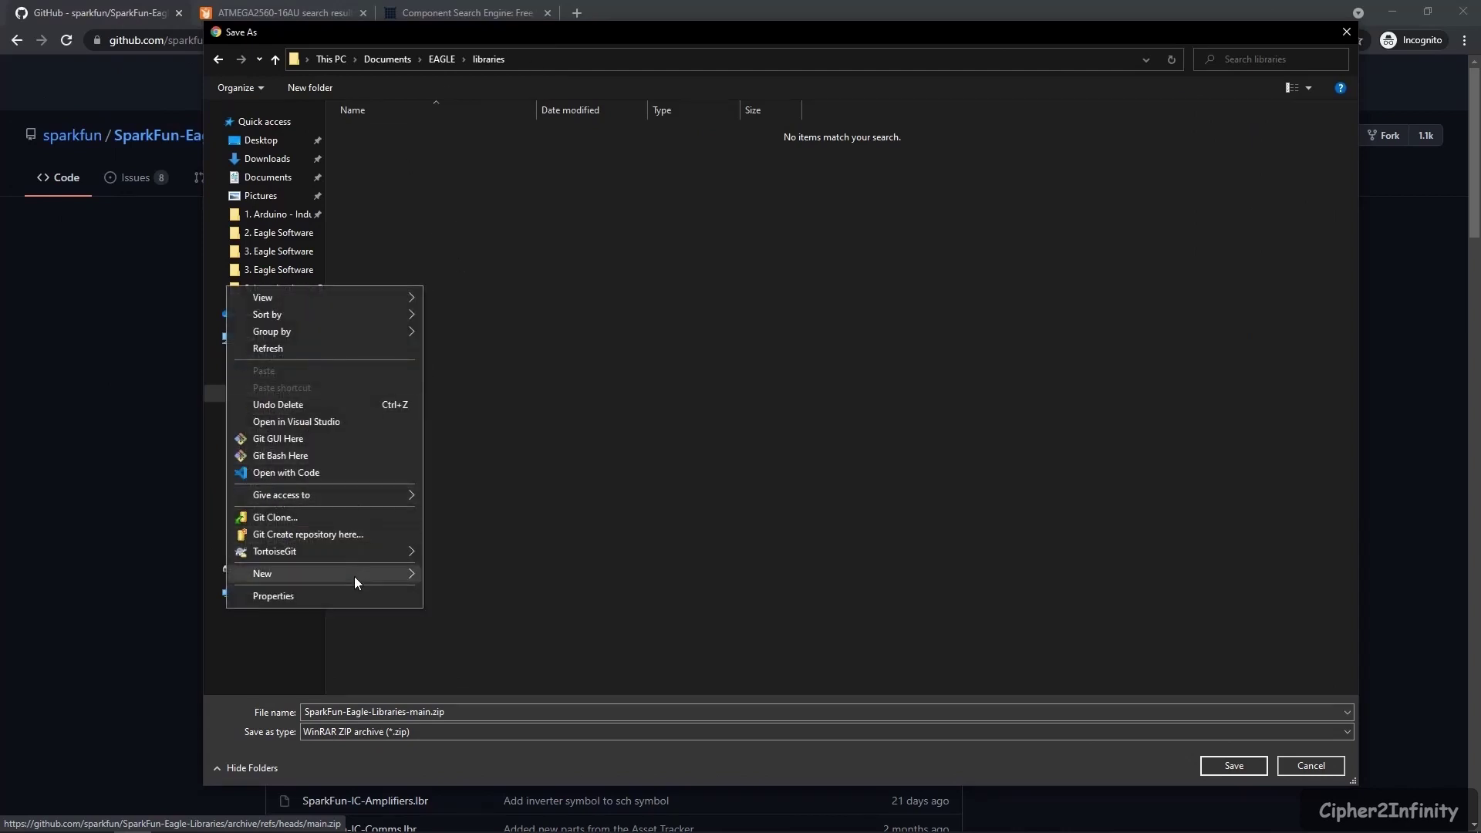
pyautogui.moveTo(354, 574)
pyautogui.click(486, 579)
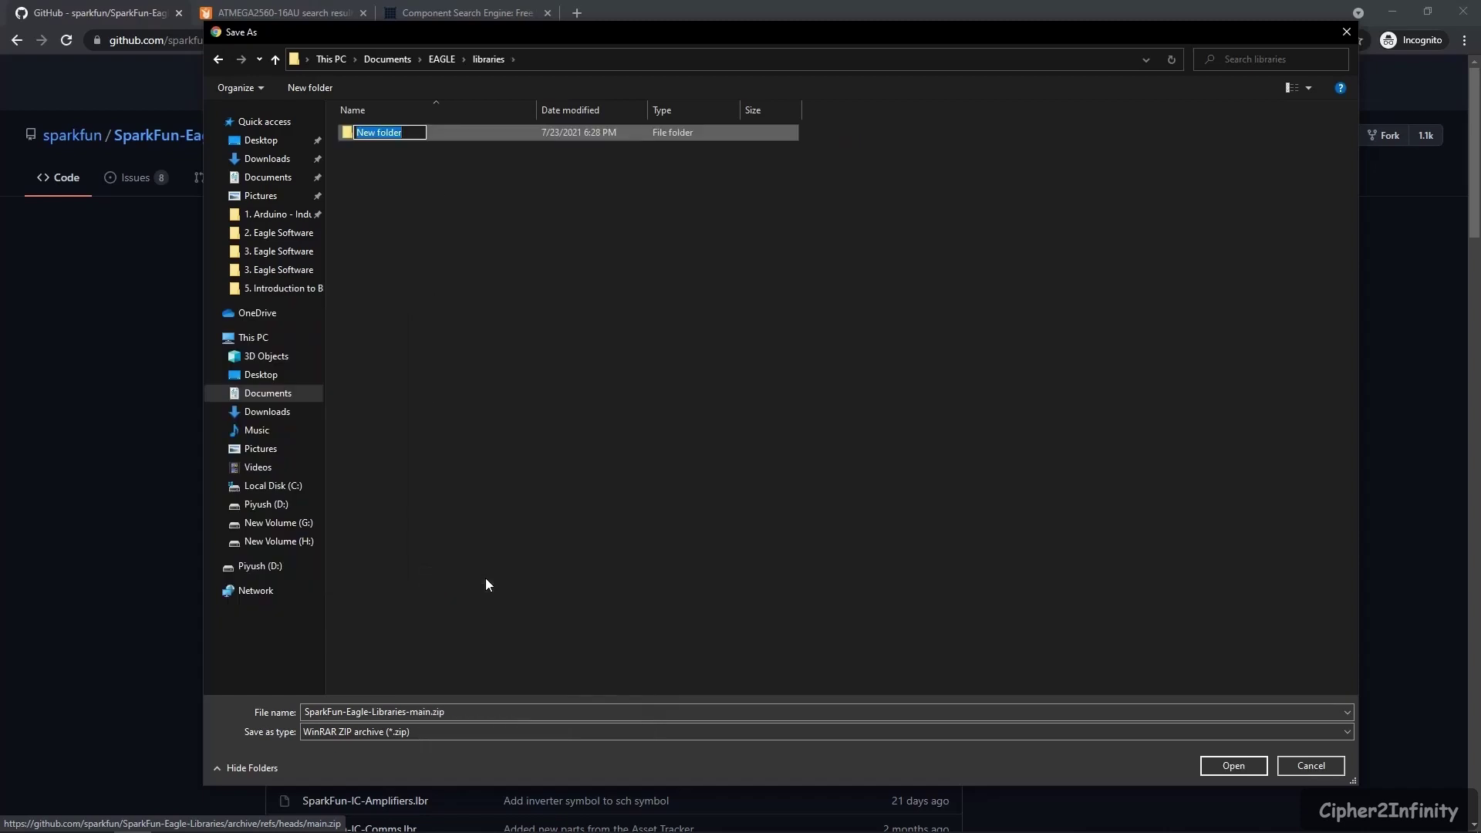
pyautogui.write('Sparkfun library')
pyautogui.press('Return')
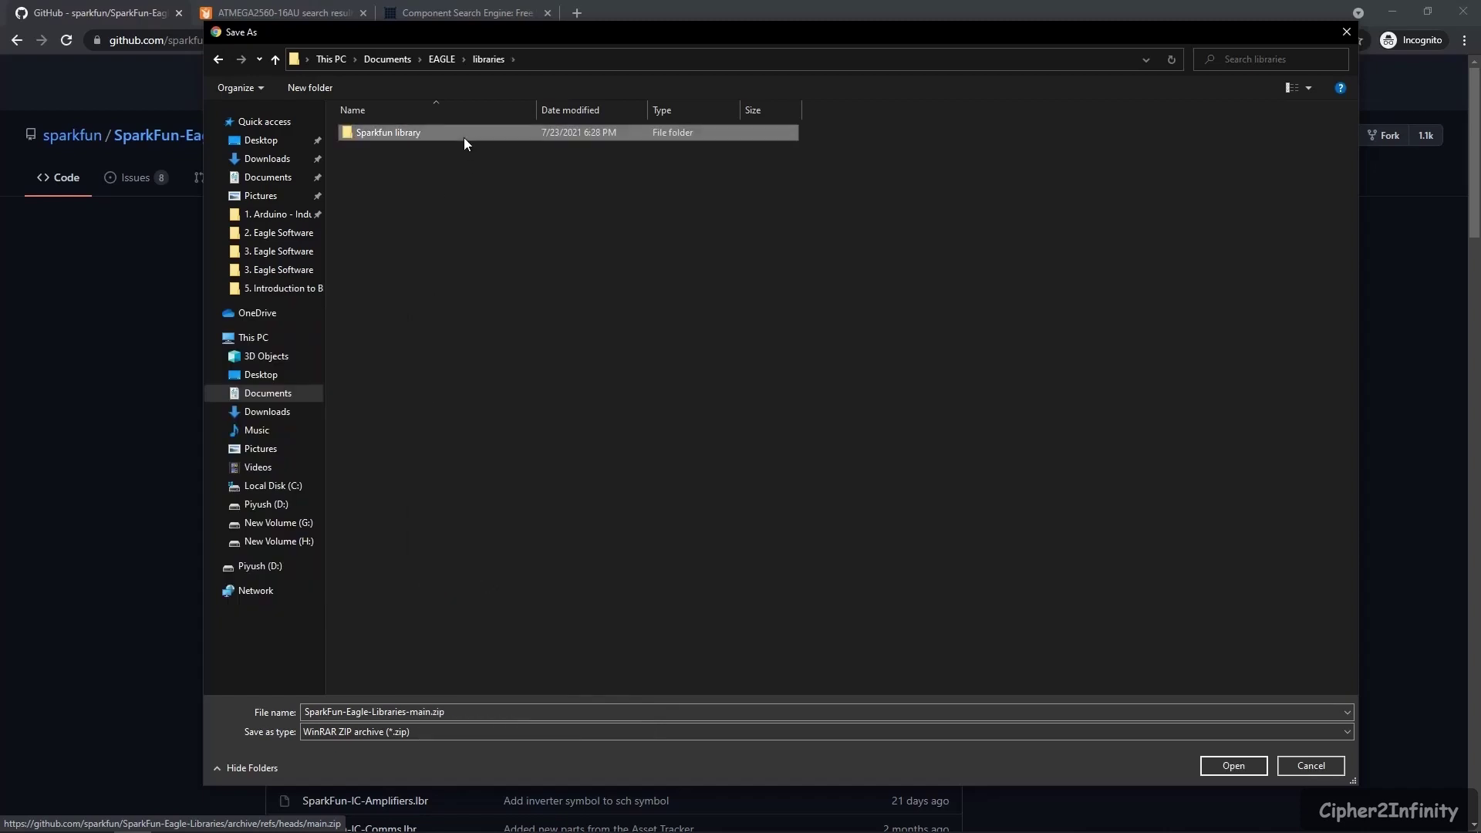
pyautogui.doubleClick(464, 135)
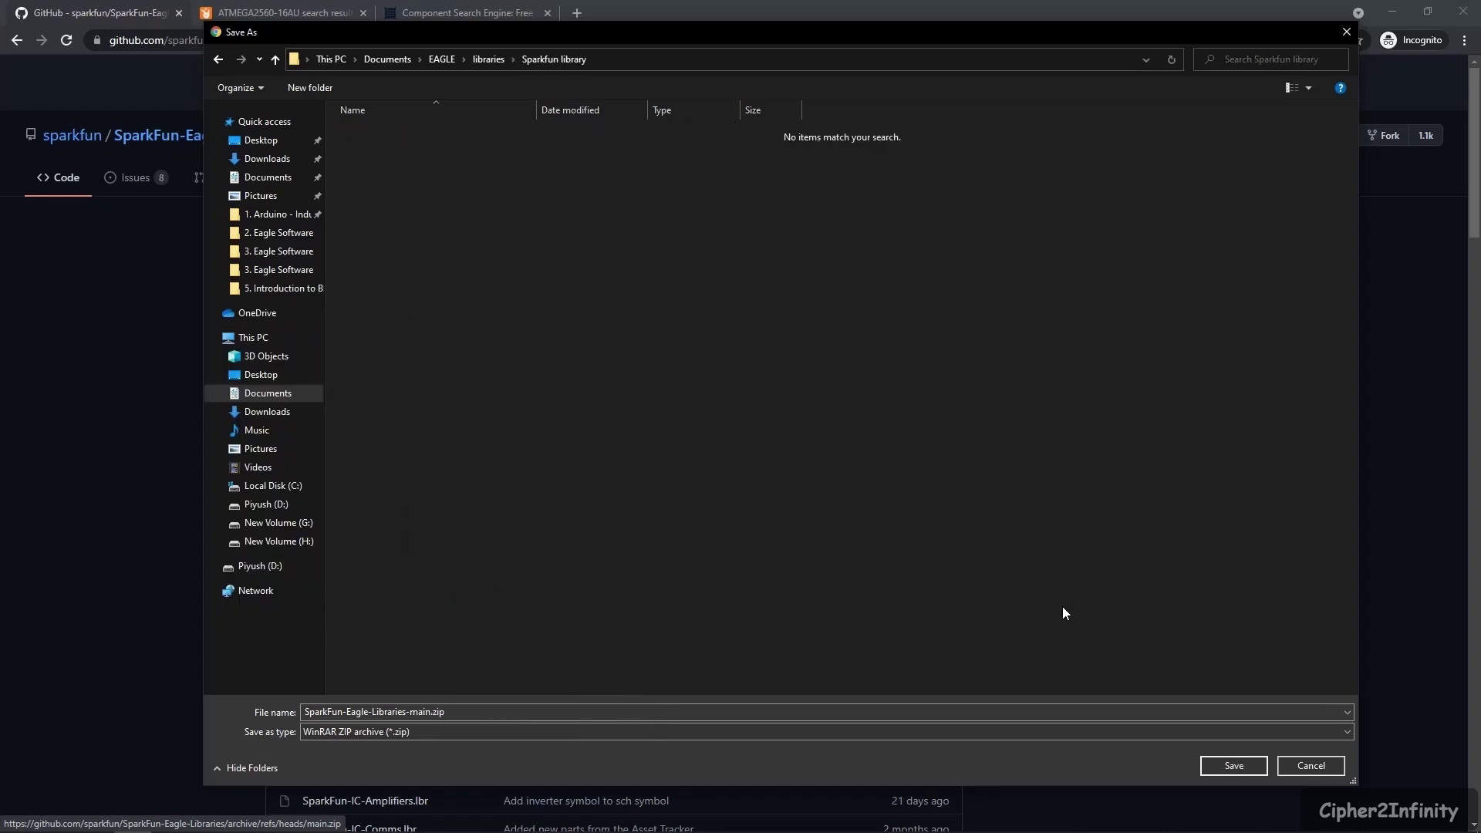
pyautogui.click(1253, 769)
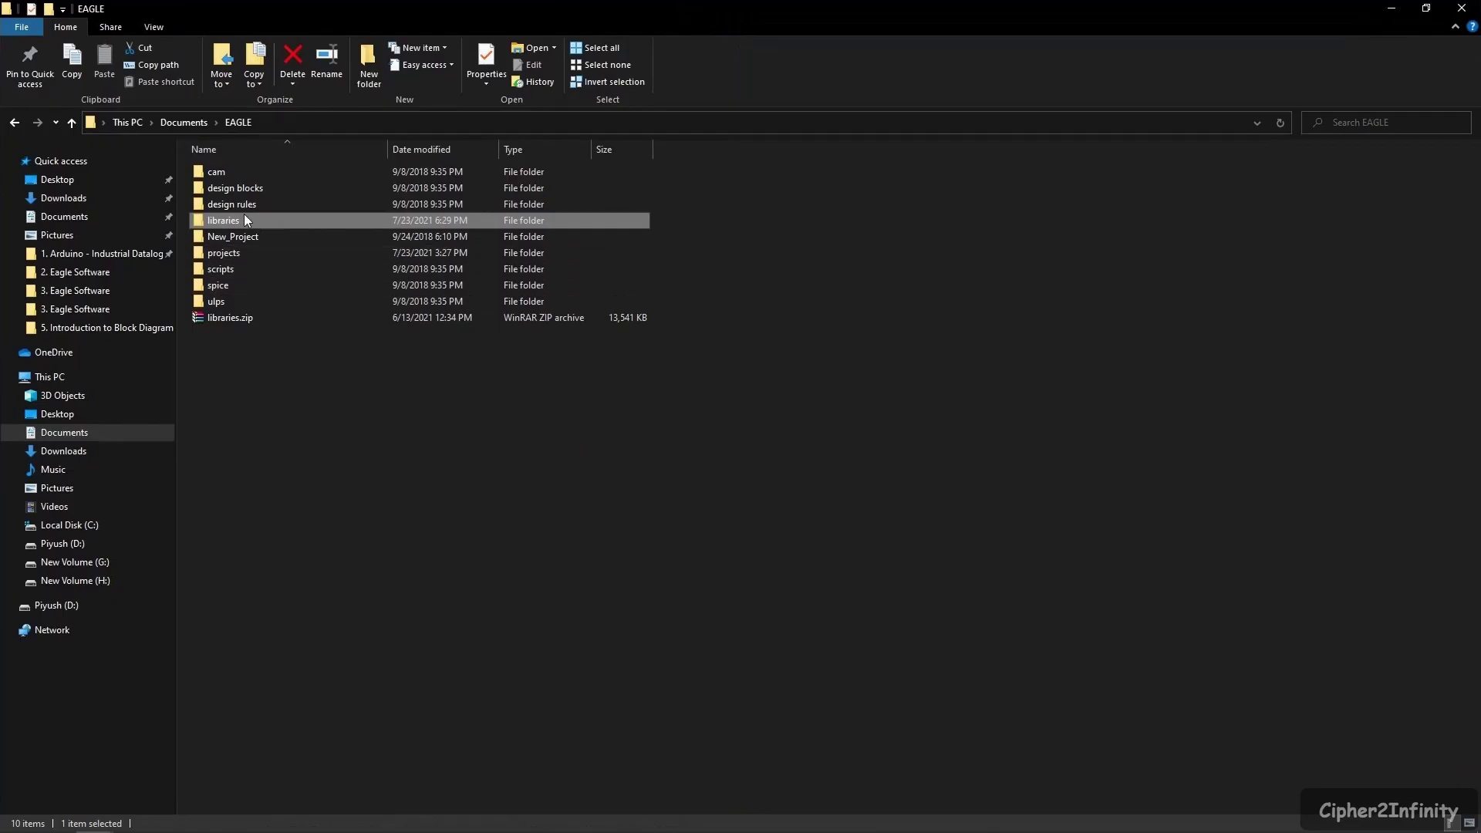
# - In File Explorer, extract SparkFun-Eagle-Libraries-main.zip directly into the Sparkfun library folder and open the extracted folder
pyautogui.doubleClick(239, 221)
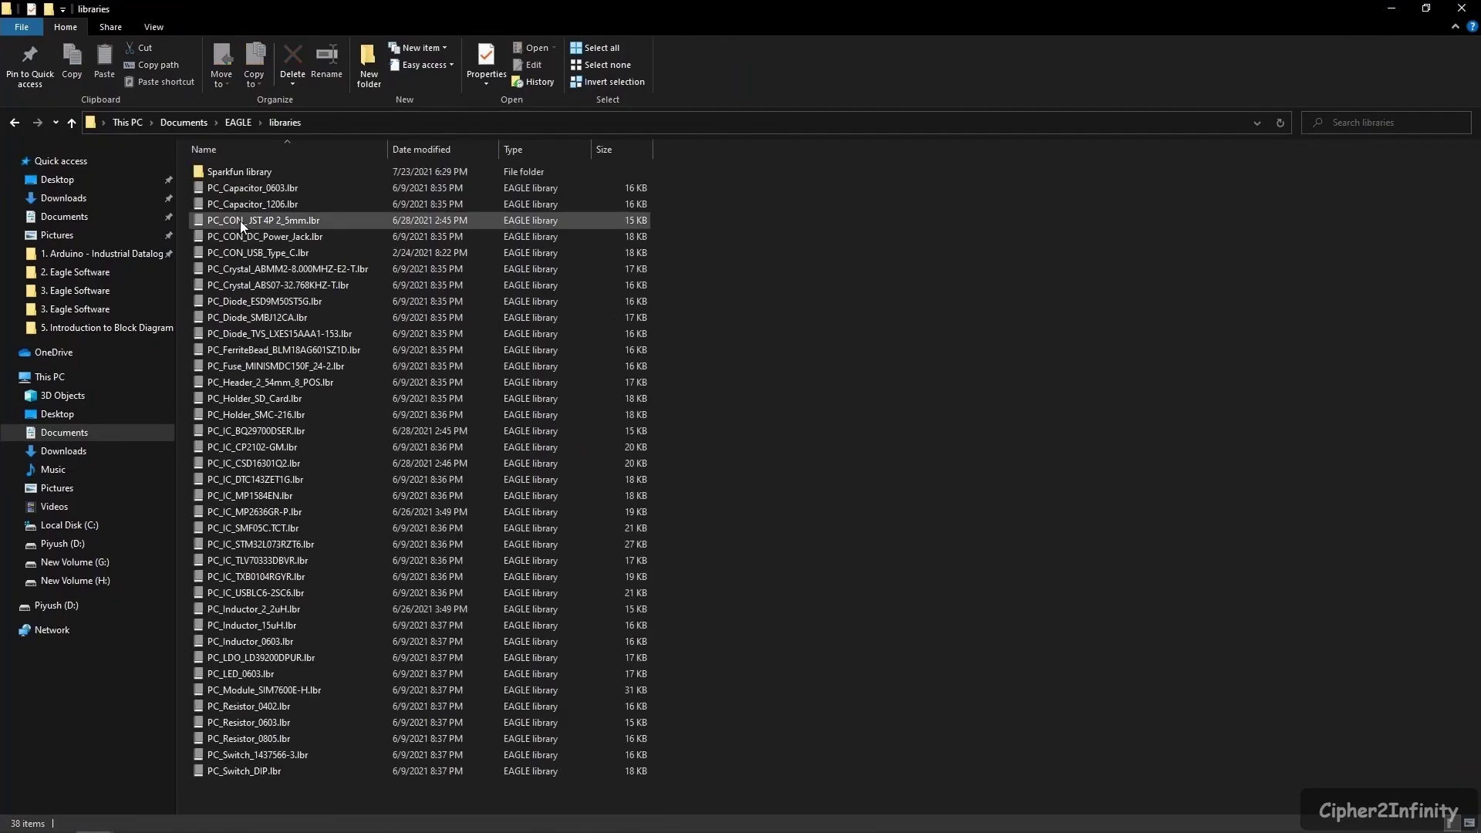
pyautogui.doubleClick(248, 171)
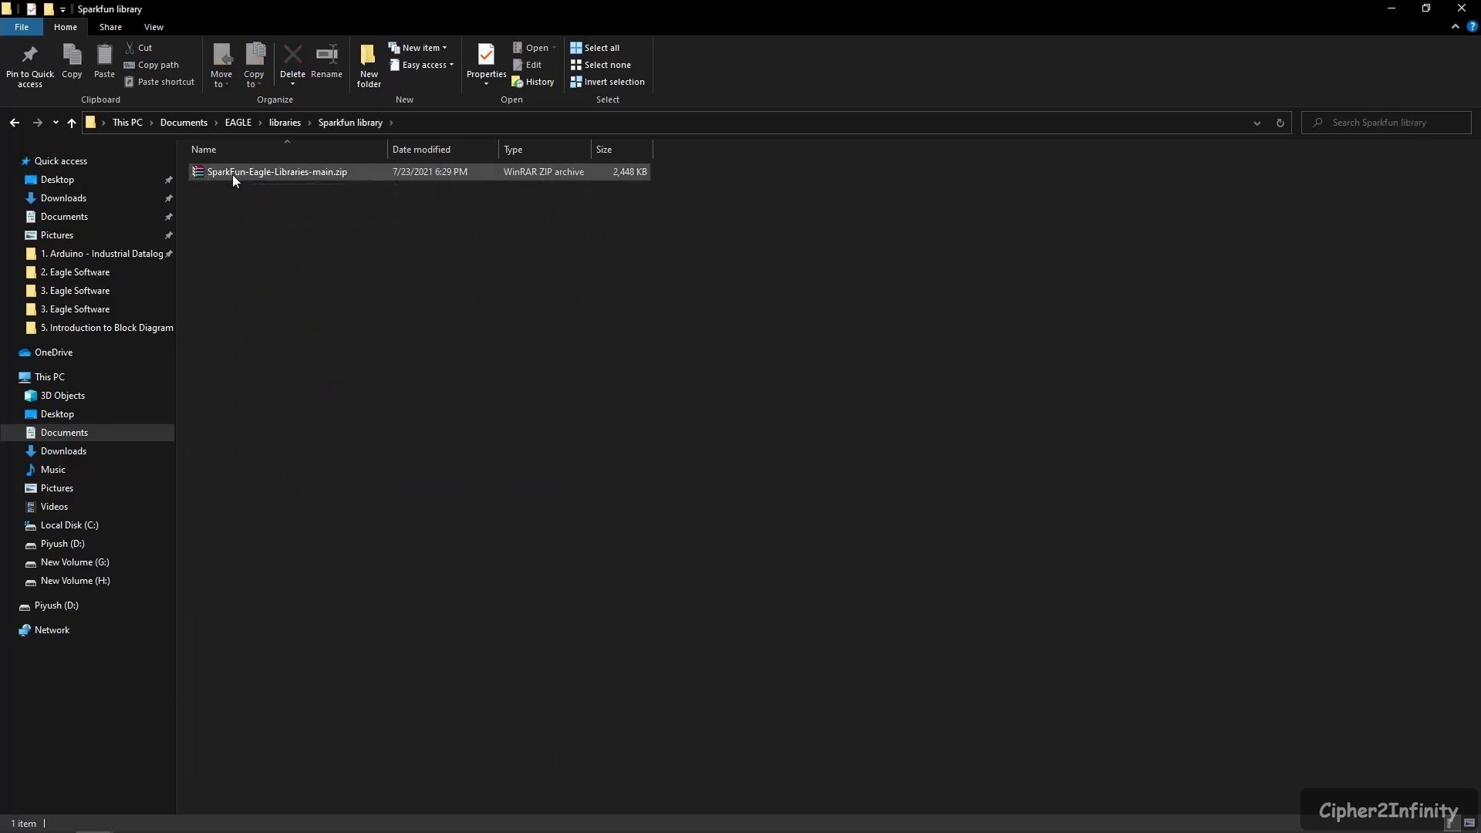
pyautogui.click(304, 173)
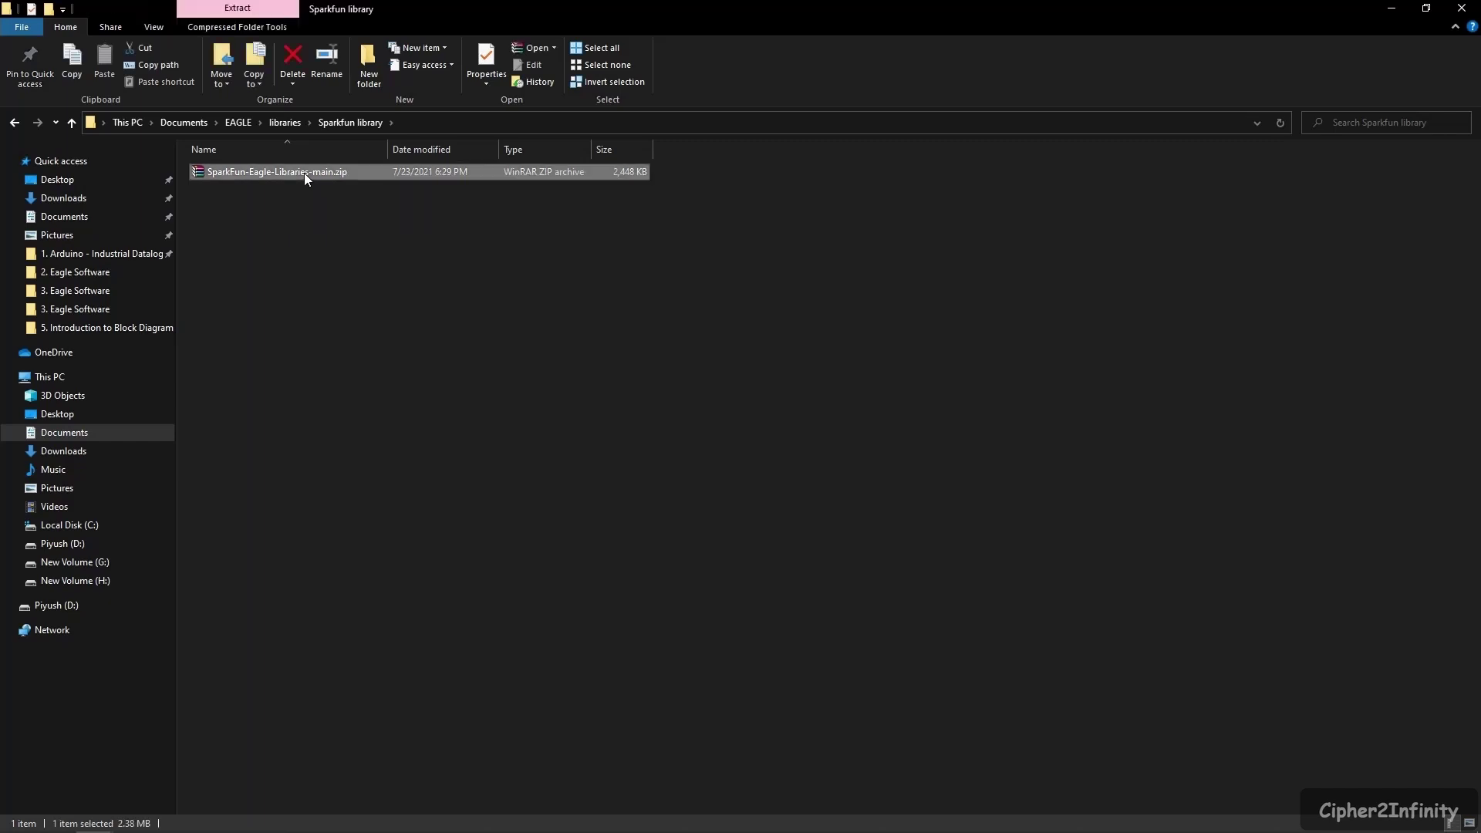
pyautogui.rightClick(303, 173)
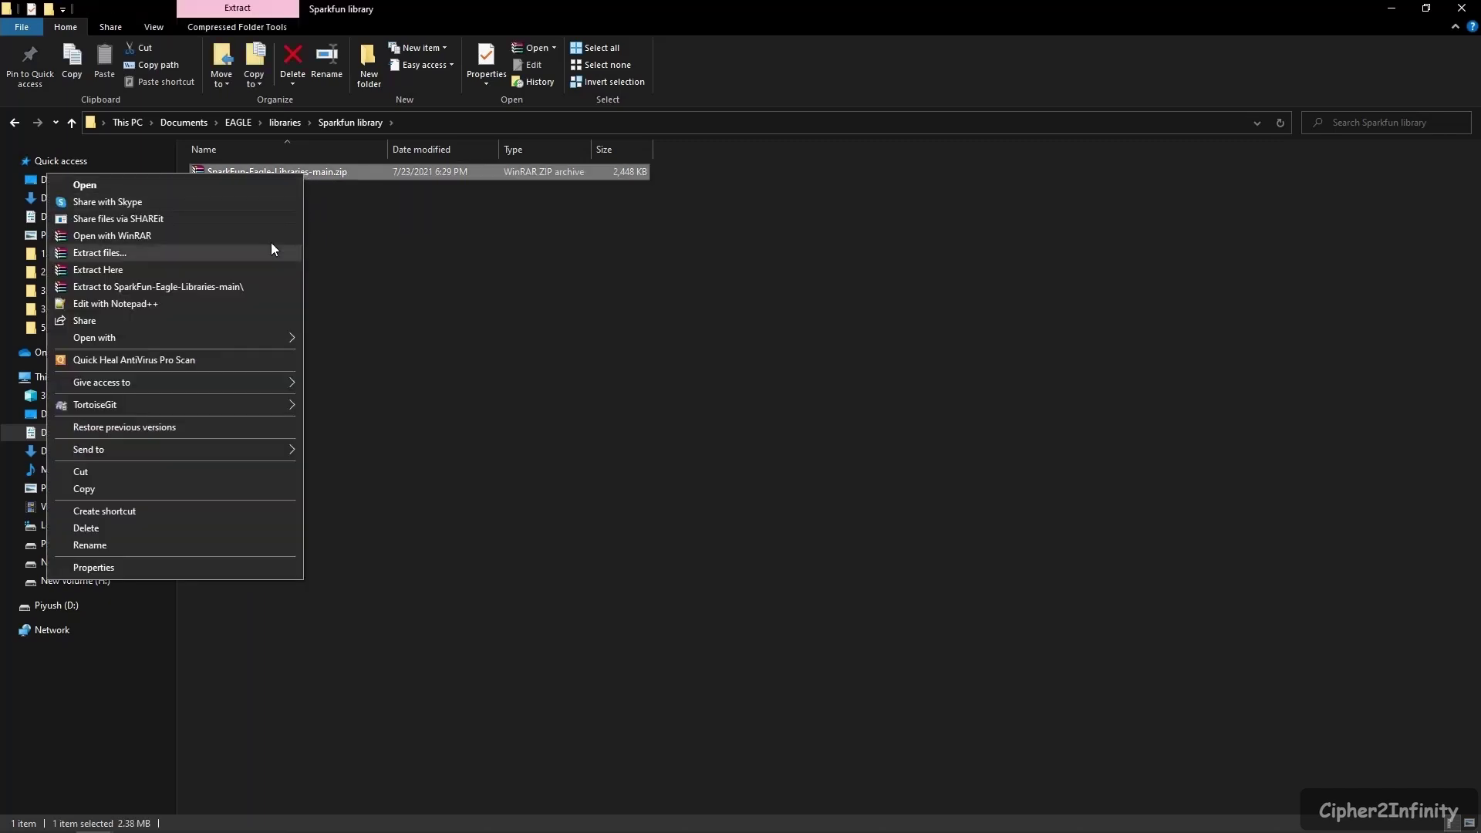
pyautogui.click(170, 268)
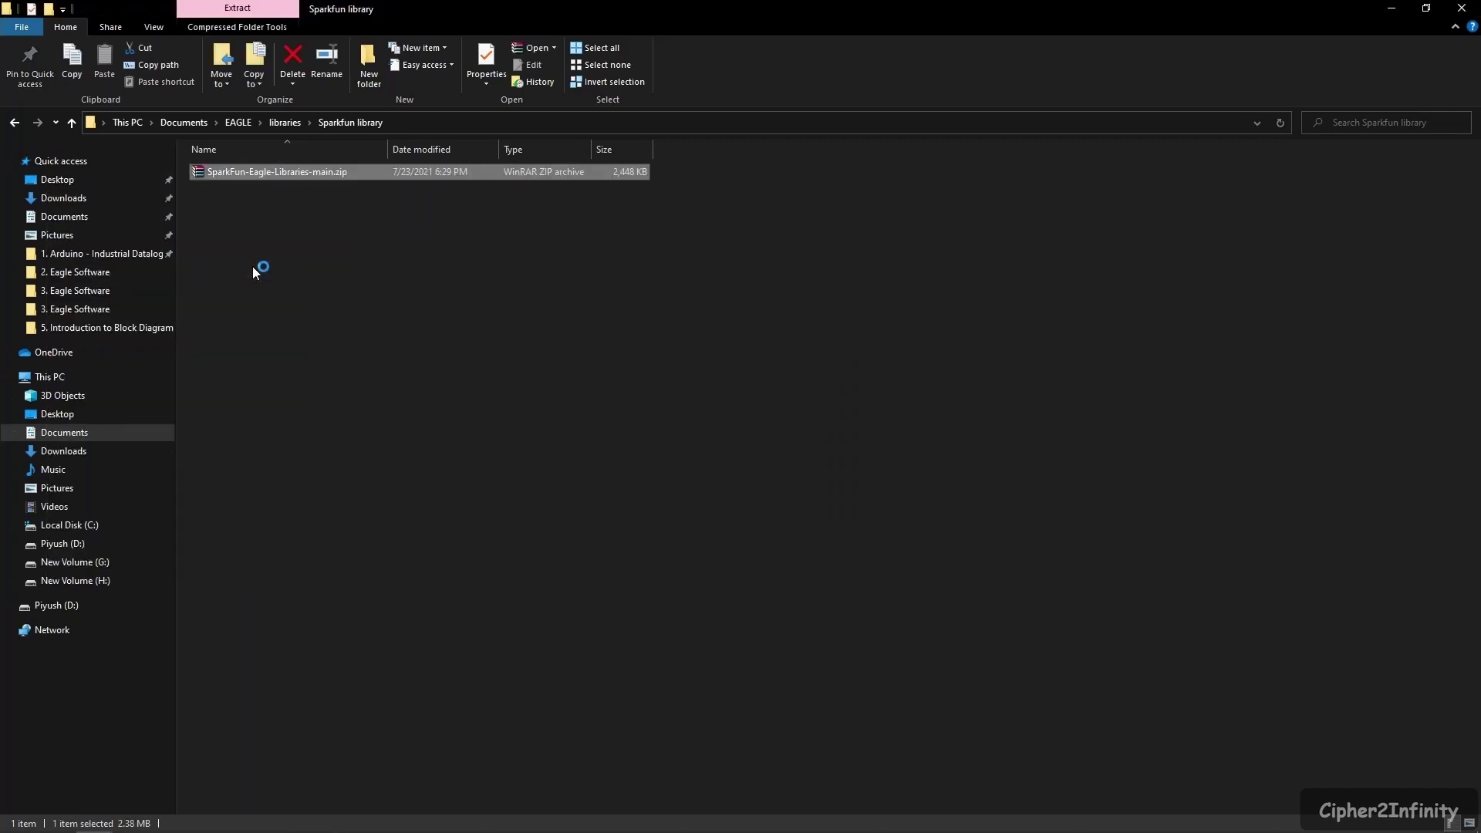
pyautogui.doubleClick(280, 171)
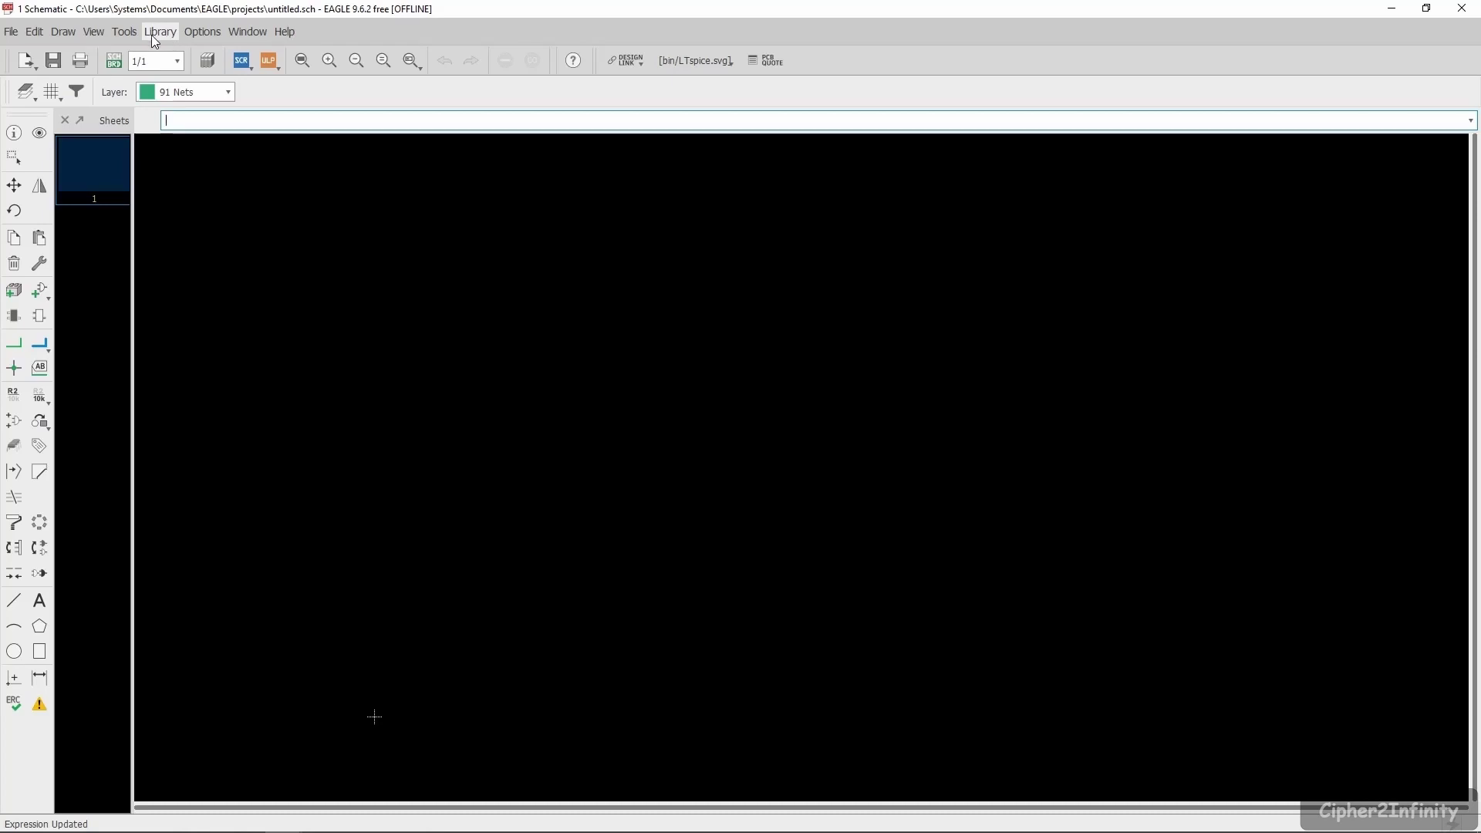
# - In the EAGLE schematic editor, open the Library Manager and review its In Design, In Use and Available libraries
pyautogui.click(159, 34)
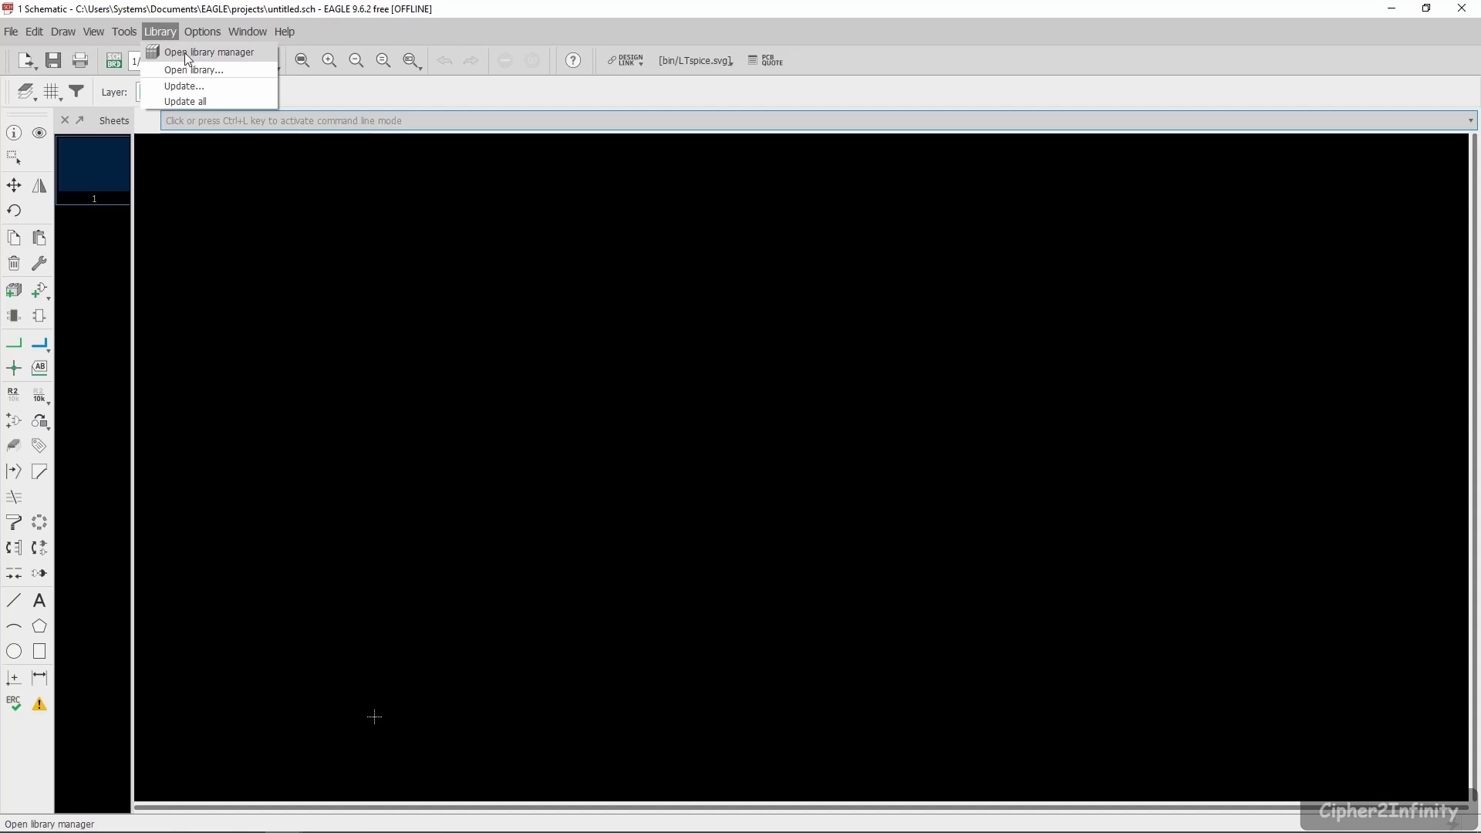
pyautogui.click(244, 56)
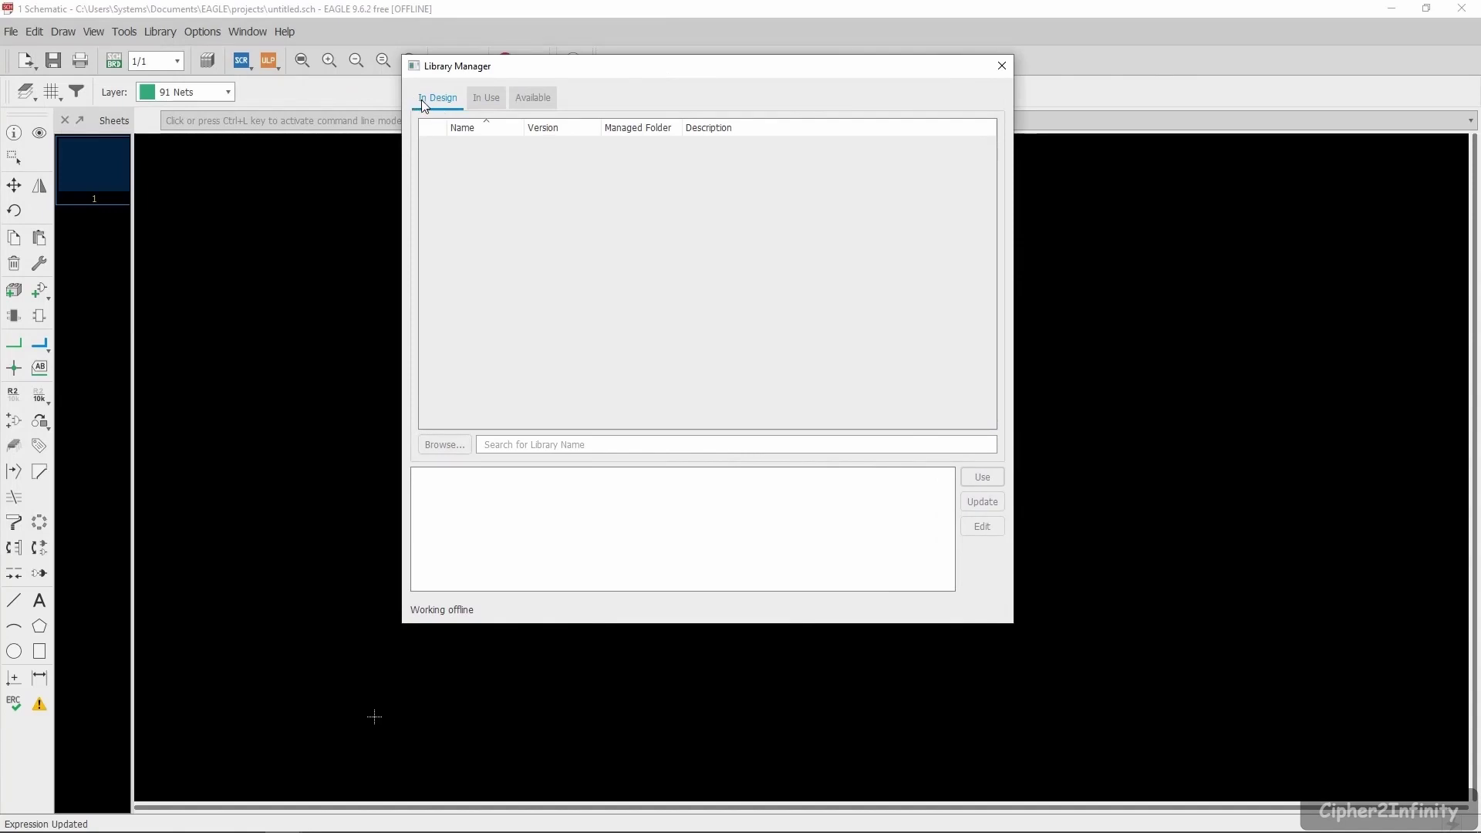
pyautogui.click(481, 100)
pyautogui.click(533, 99)
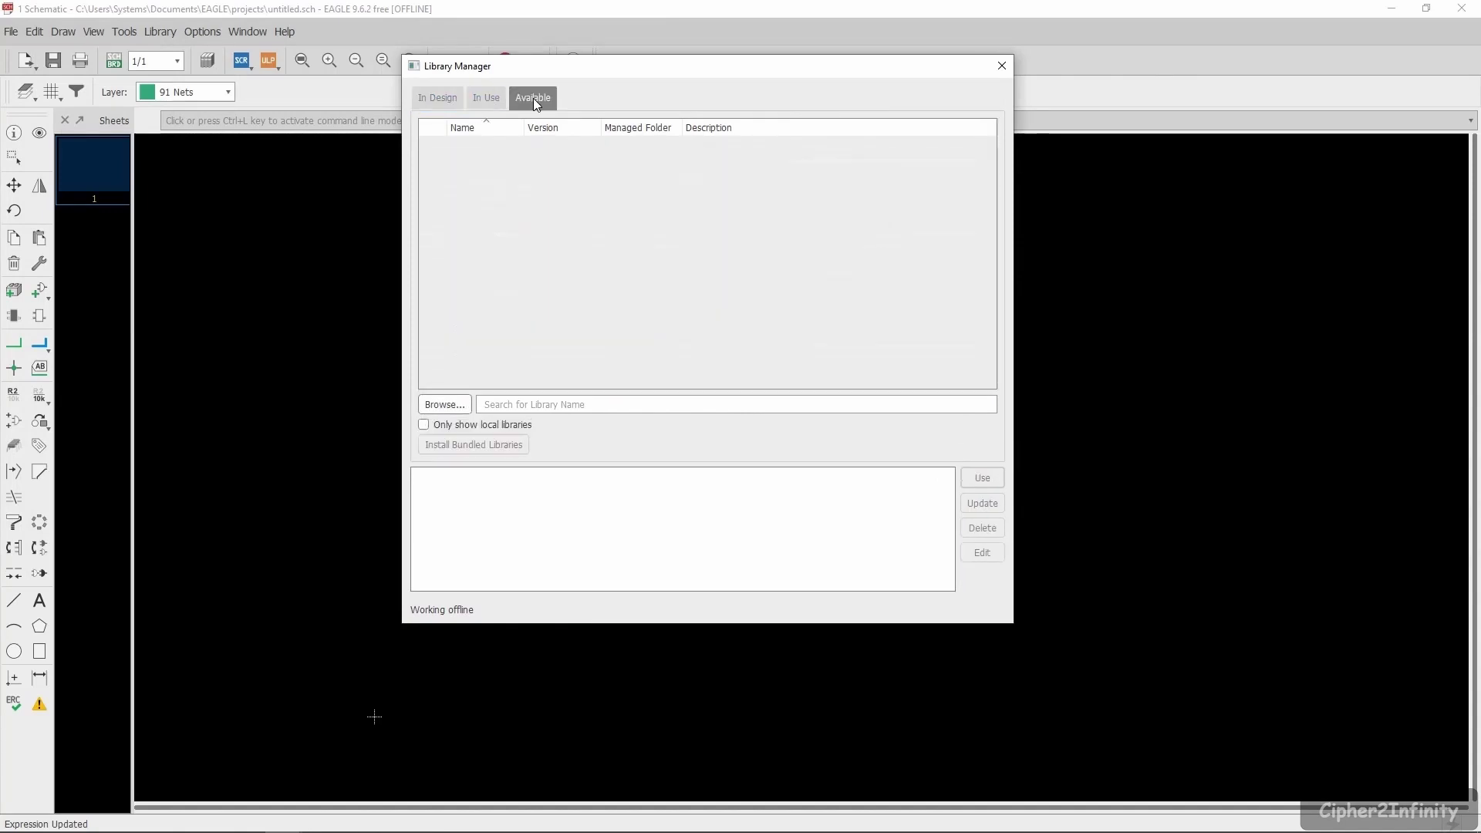
pyautogui.click(446, 97)
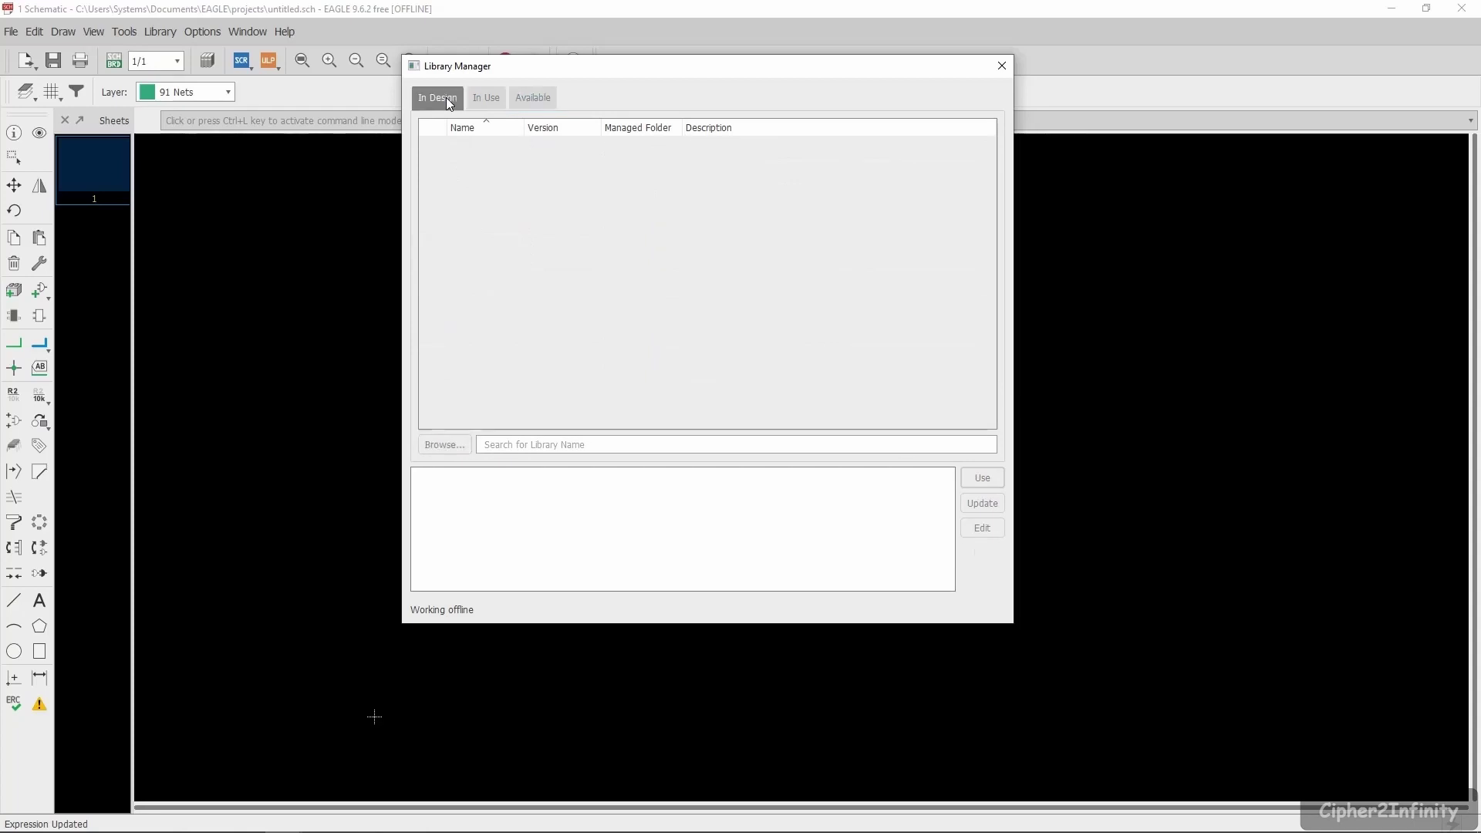
pyautogui.moveTo(494, 76); pyautogui.dragTo(708, 77)
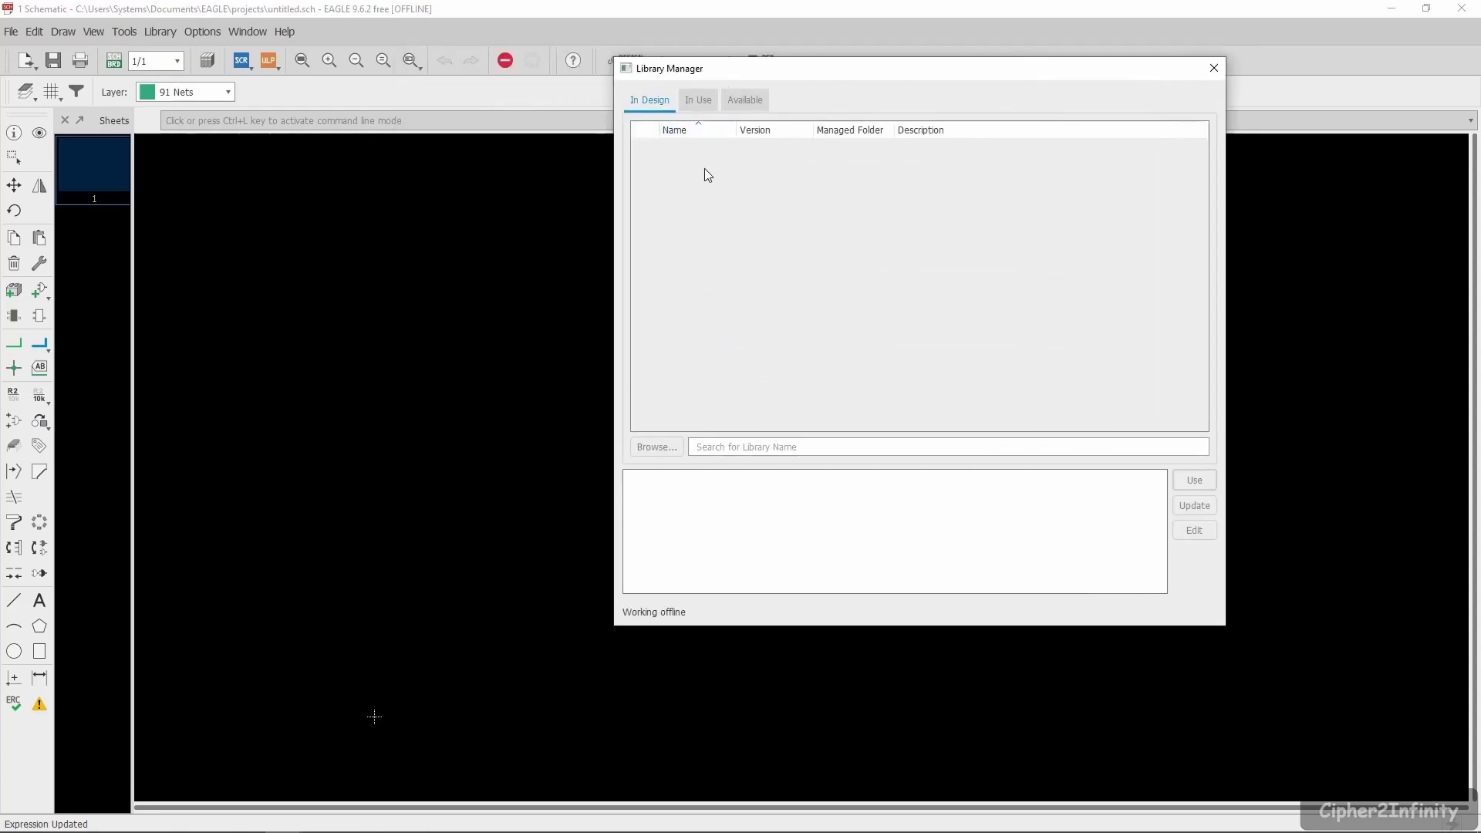
pyautogui.moveTo(705, 79); pyautogui.dragTo(802, 91)
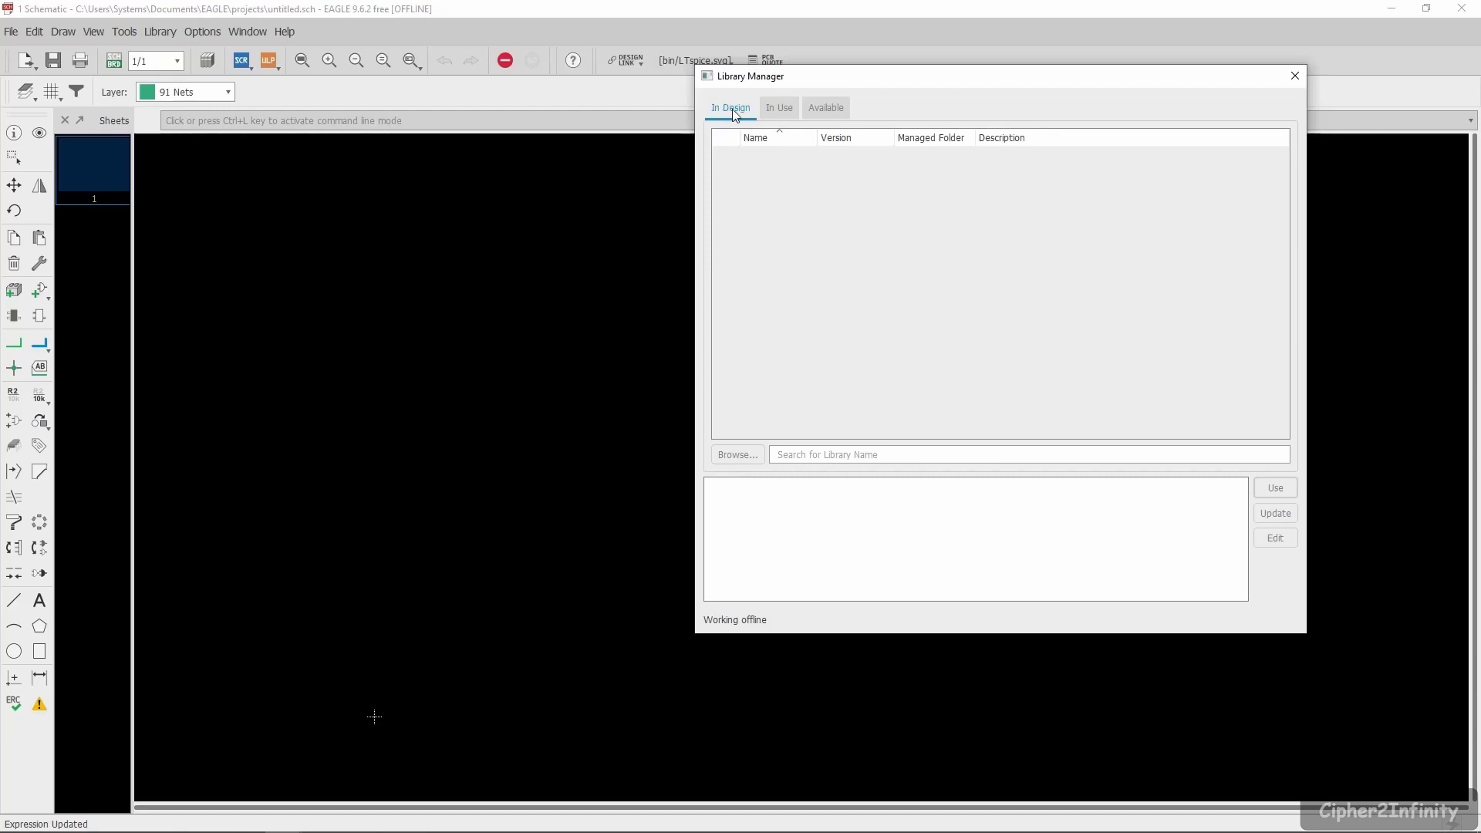
pyautogui.click(780, 109)
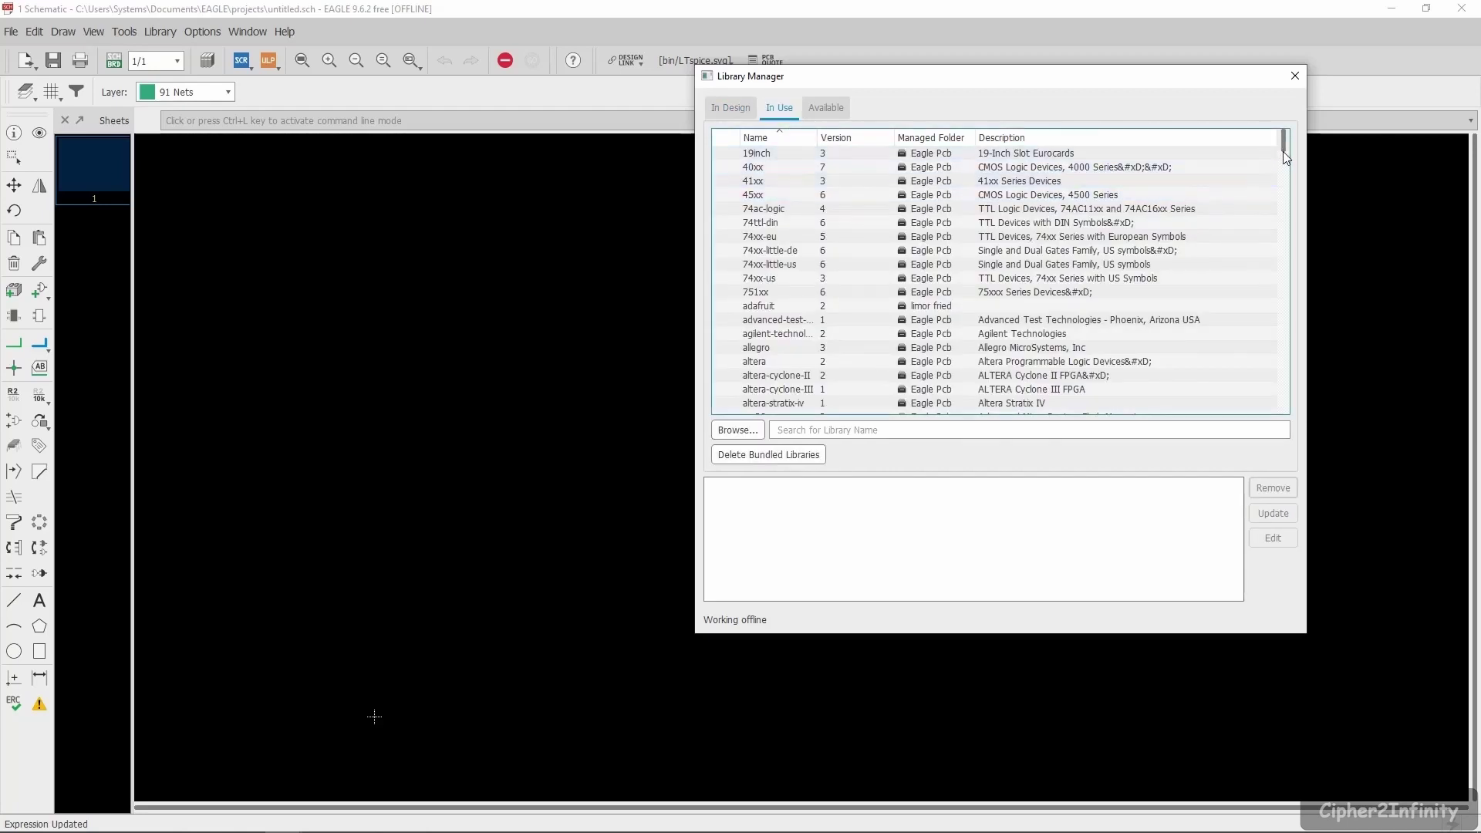
pyautogui.moveTo(1284, 151)
pyautogui.mouseDown()
pyautogui.moveTo(1276, 389)
pyautogui.moveTo(1286, 135)
pyautogui.mouseUp()
# - From the Available libraries, browse to Sparkfun library > SparkFun-Eagle-Libraries-main in the EAGLE libraries folder
pyautogui.click(826, 107)
pyautogui.moveTo(862, 83); pyautogui.dragTo(584, 64)
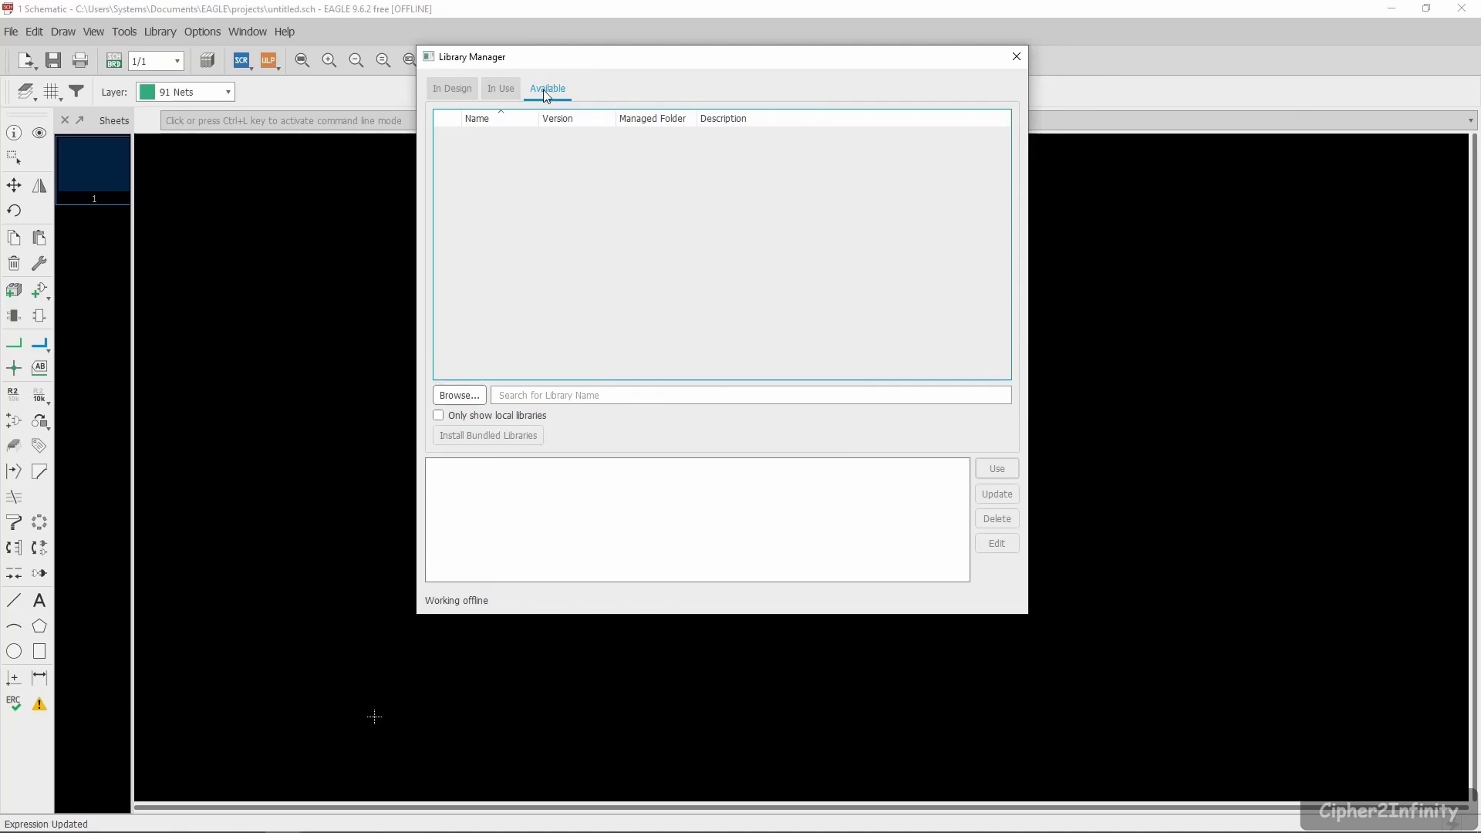
pyautogui.click(469, 397)
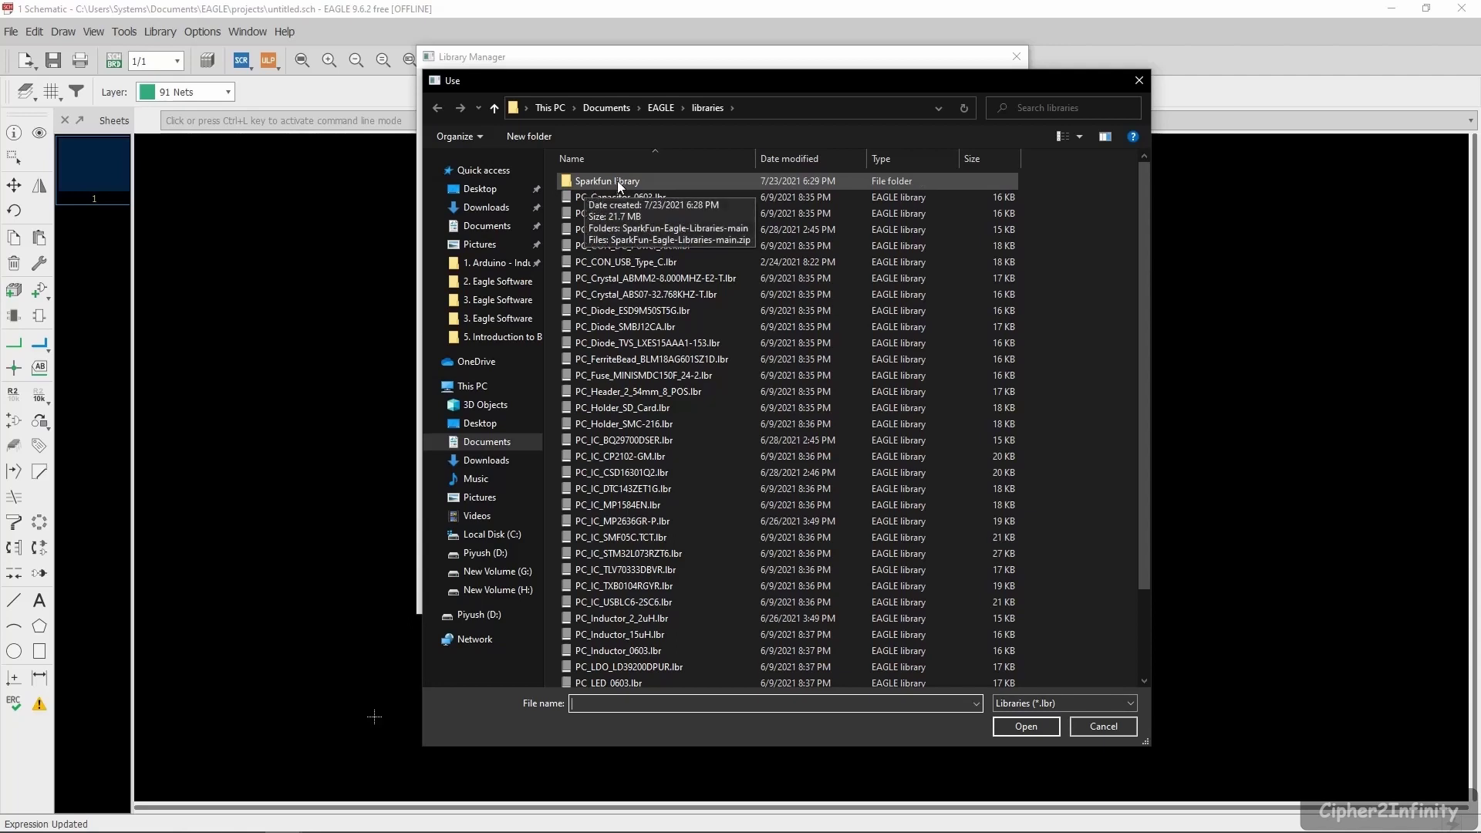
pyautogui.doubleClick(617, 181)
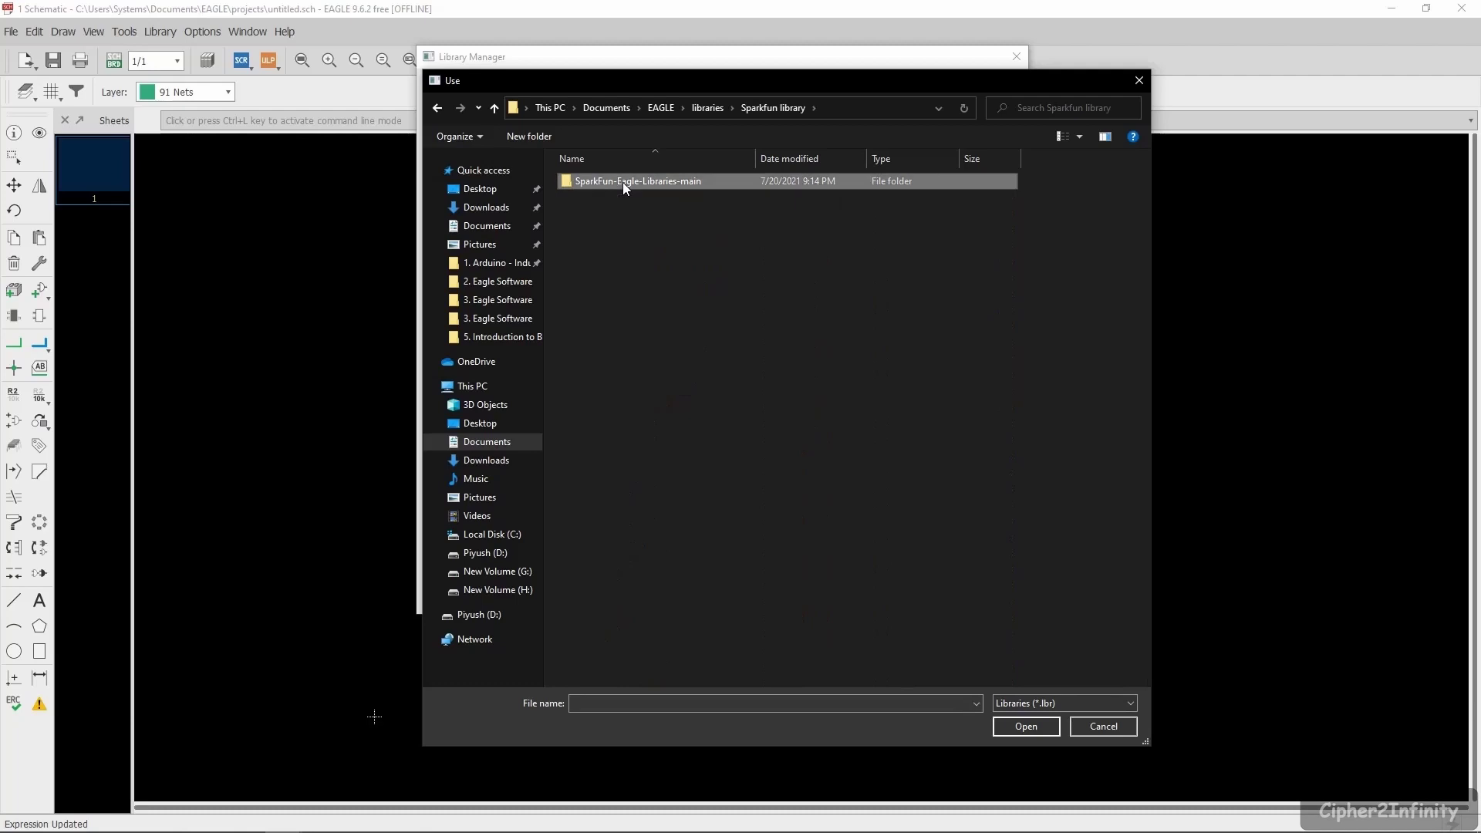
pyautogui.doubleClick(623, 182)
pyautogui.scroll(-1, 625, 202)
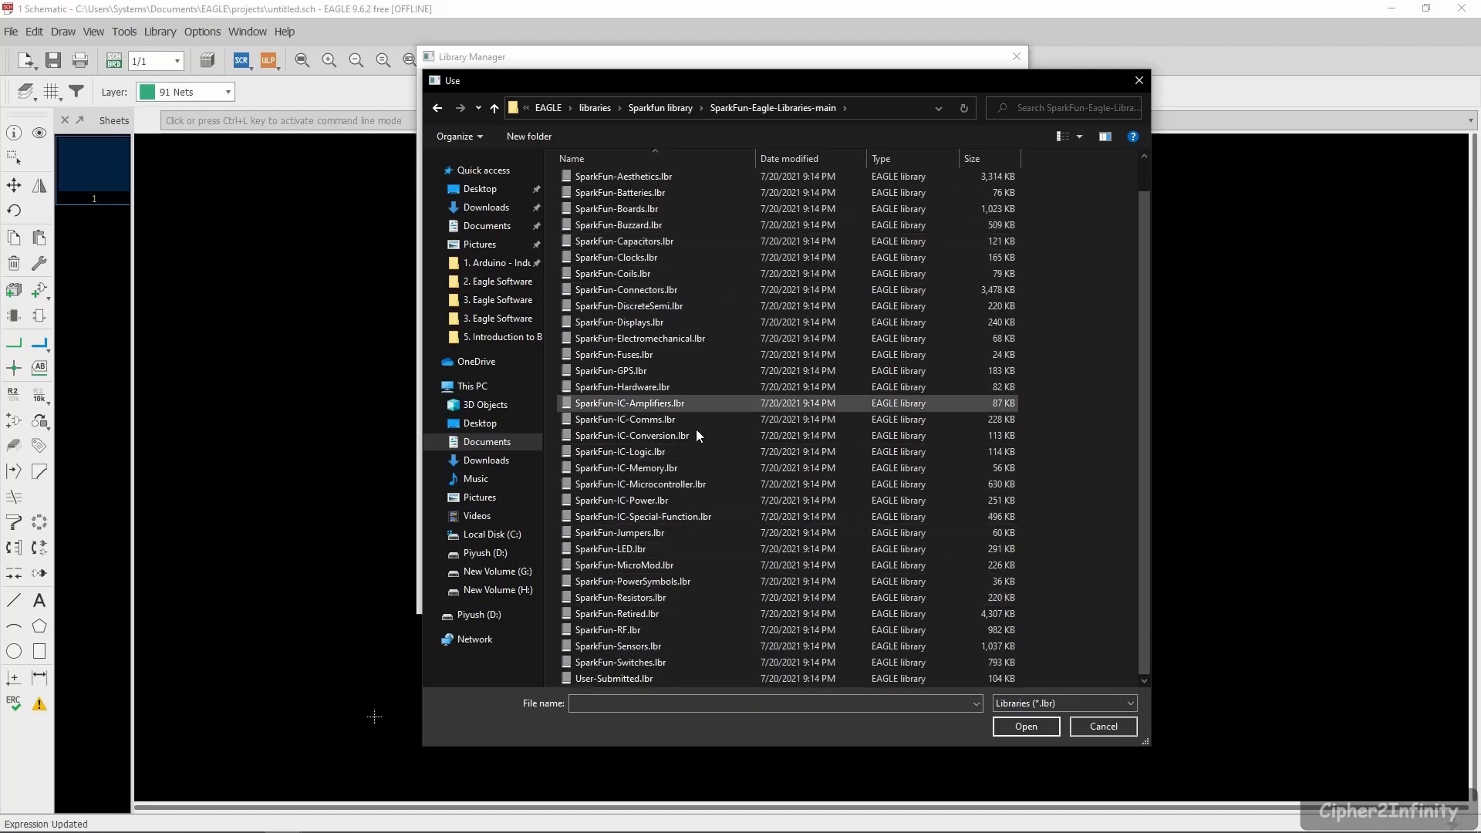
pyautogui.scroll(1, 693, 316)
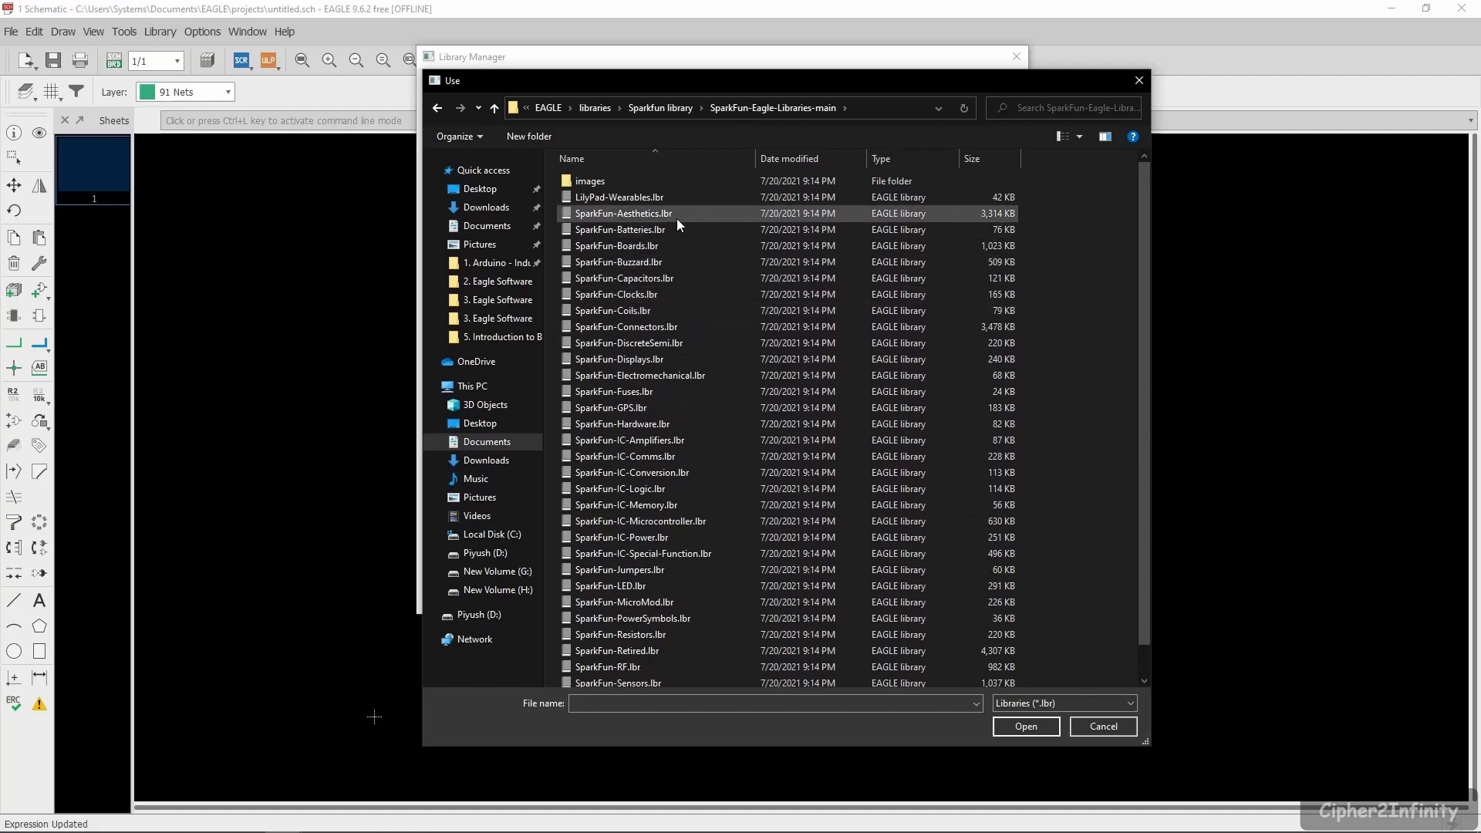
# - Select every .lbr file in the SparkFun-Eagle-Libraries-main folder and add them to the Available libraries
pyautogui.click(604, 202)
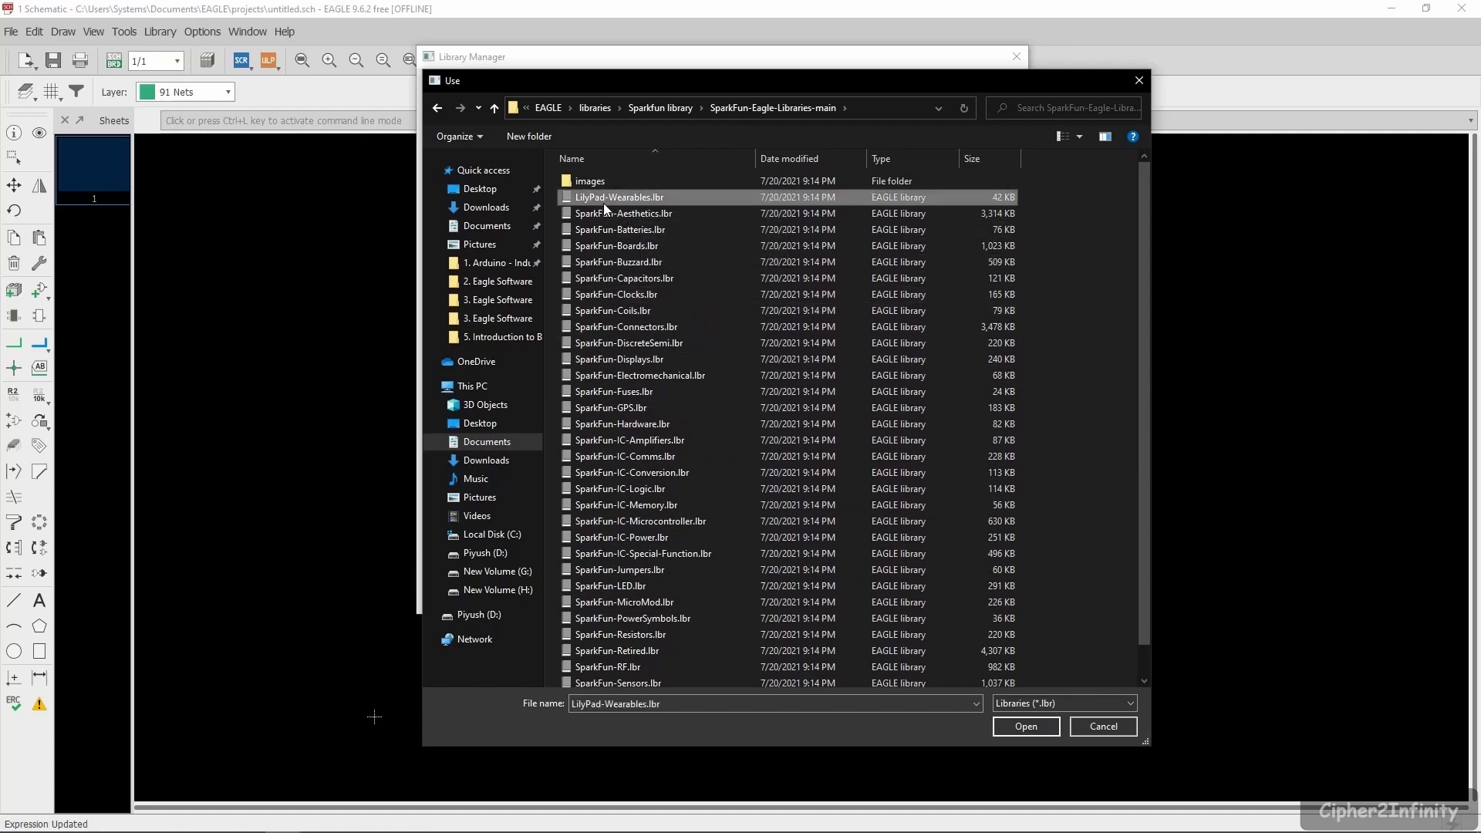
pyautogui.hotkey('ctrl', 'a')
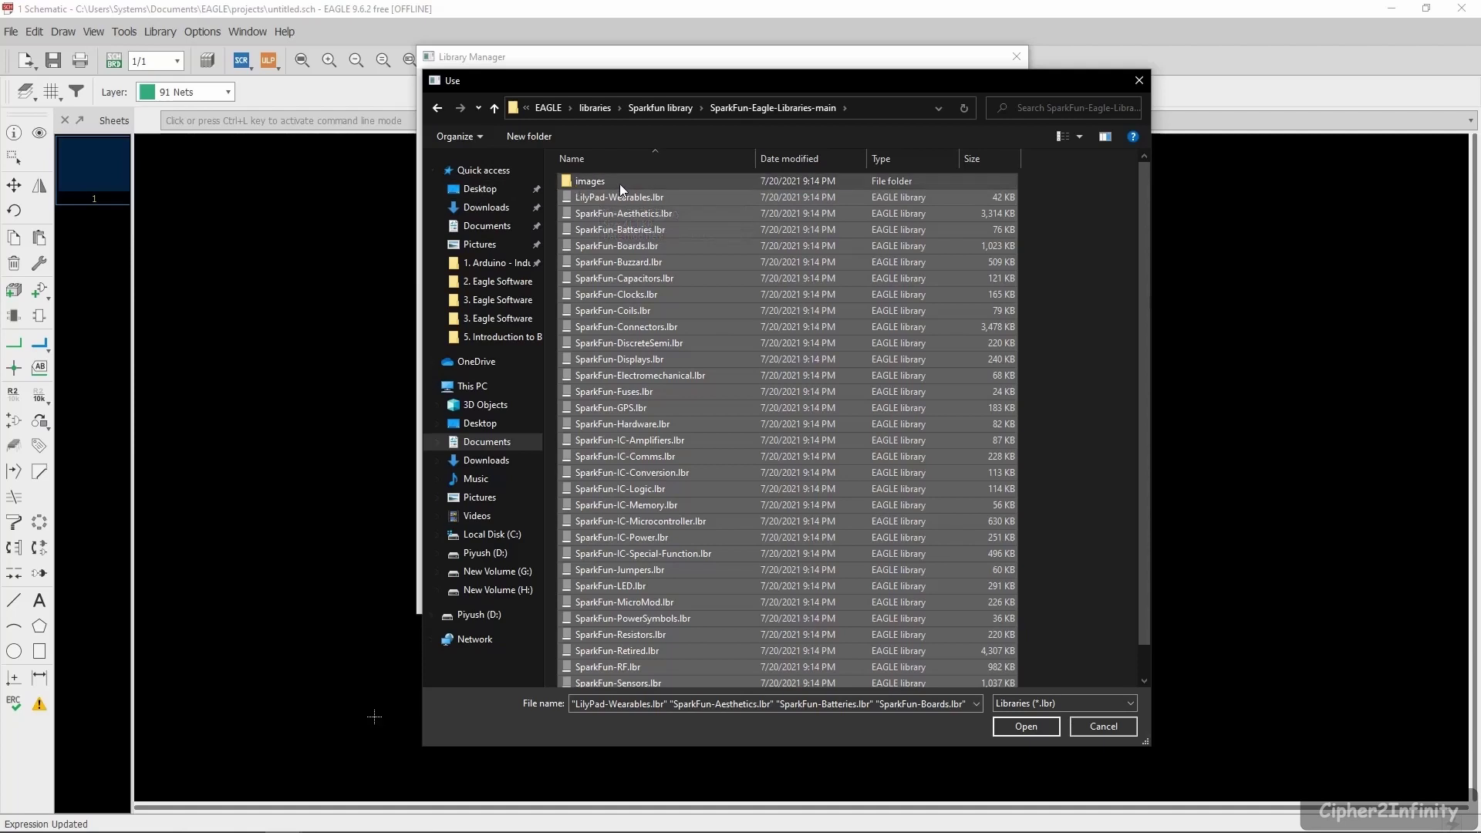
pyautogui.scroll(-1, 618, 227)
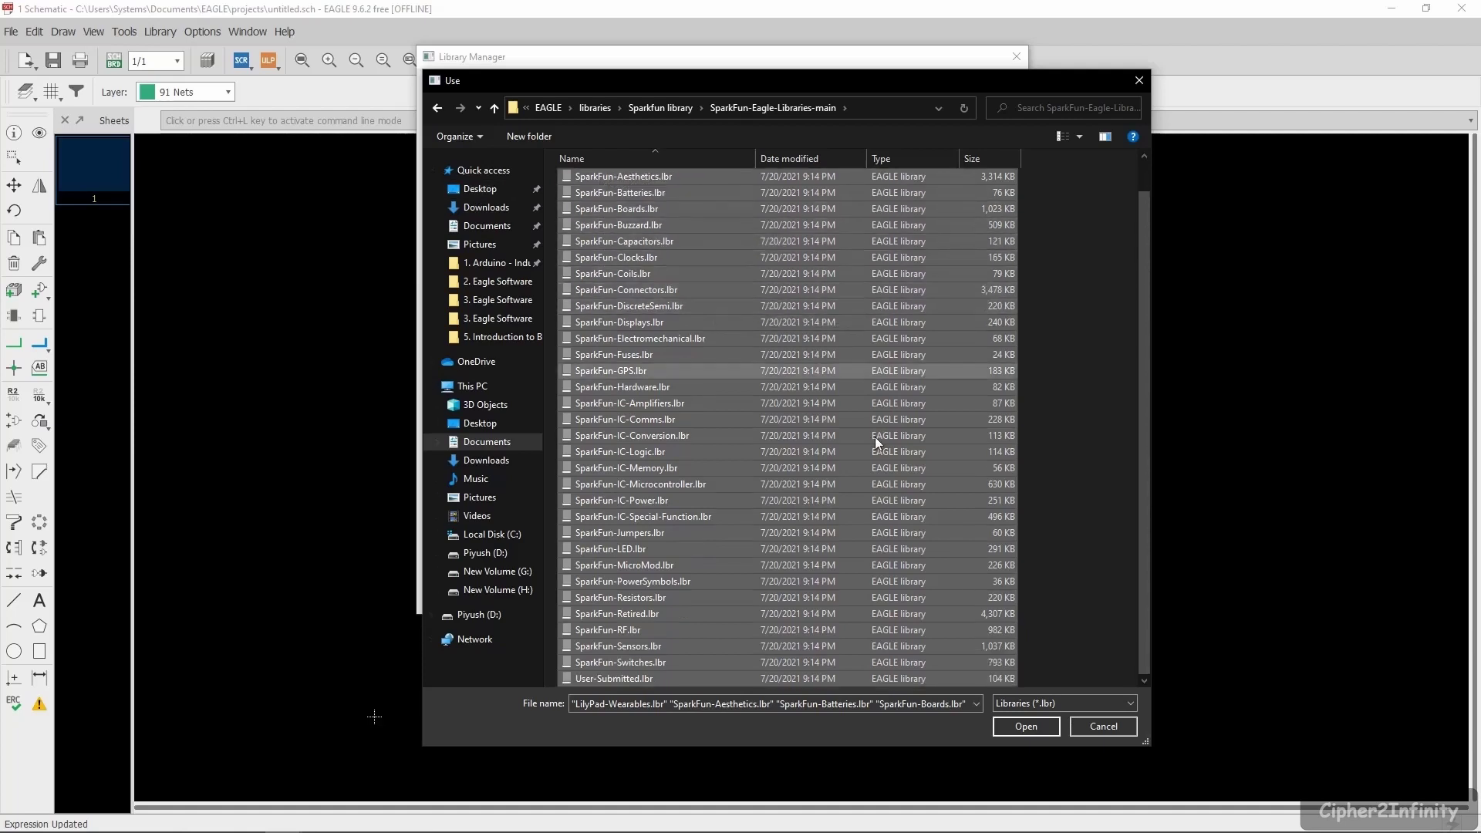
pyautogui.click(1033, 728)
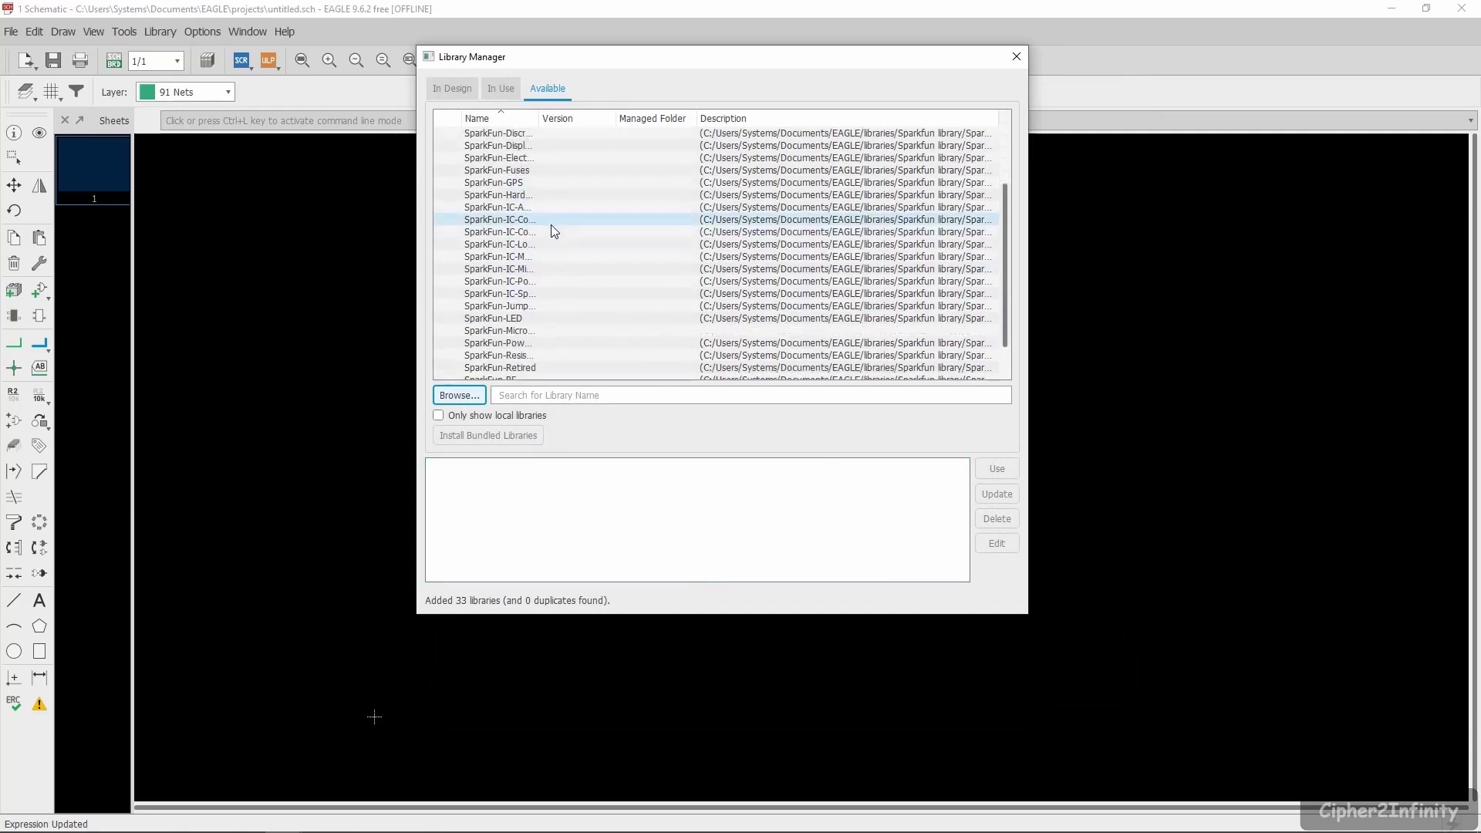
# - Review the added SparkFun libraries in the Available list, select them all and close the Library Manager
pyautogui.scroll(-1, 550, 224)
pyautogui.scroll(1, 545, 218)
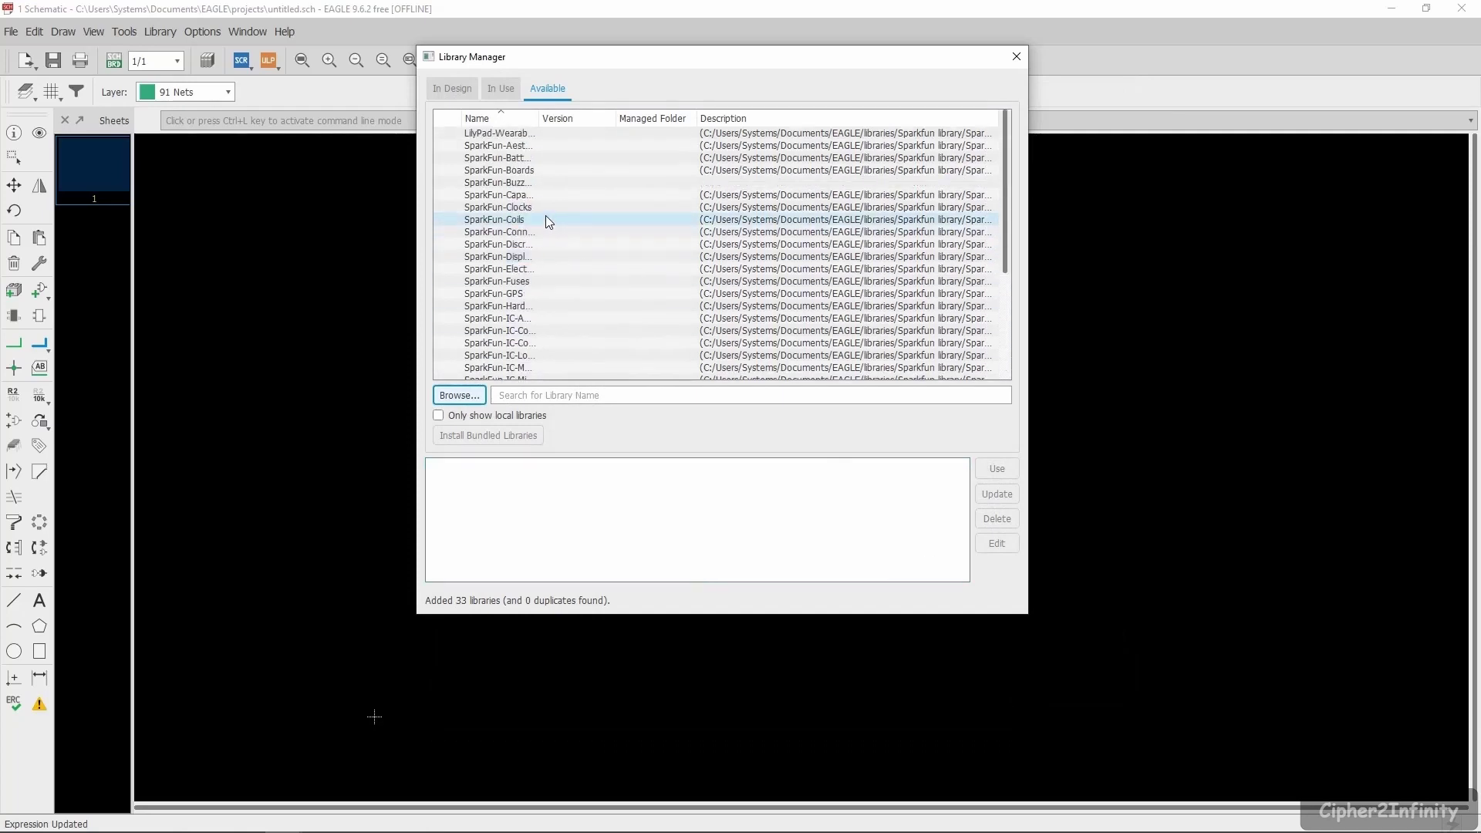
pyautogui.click(507, 170)
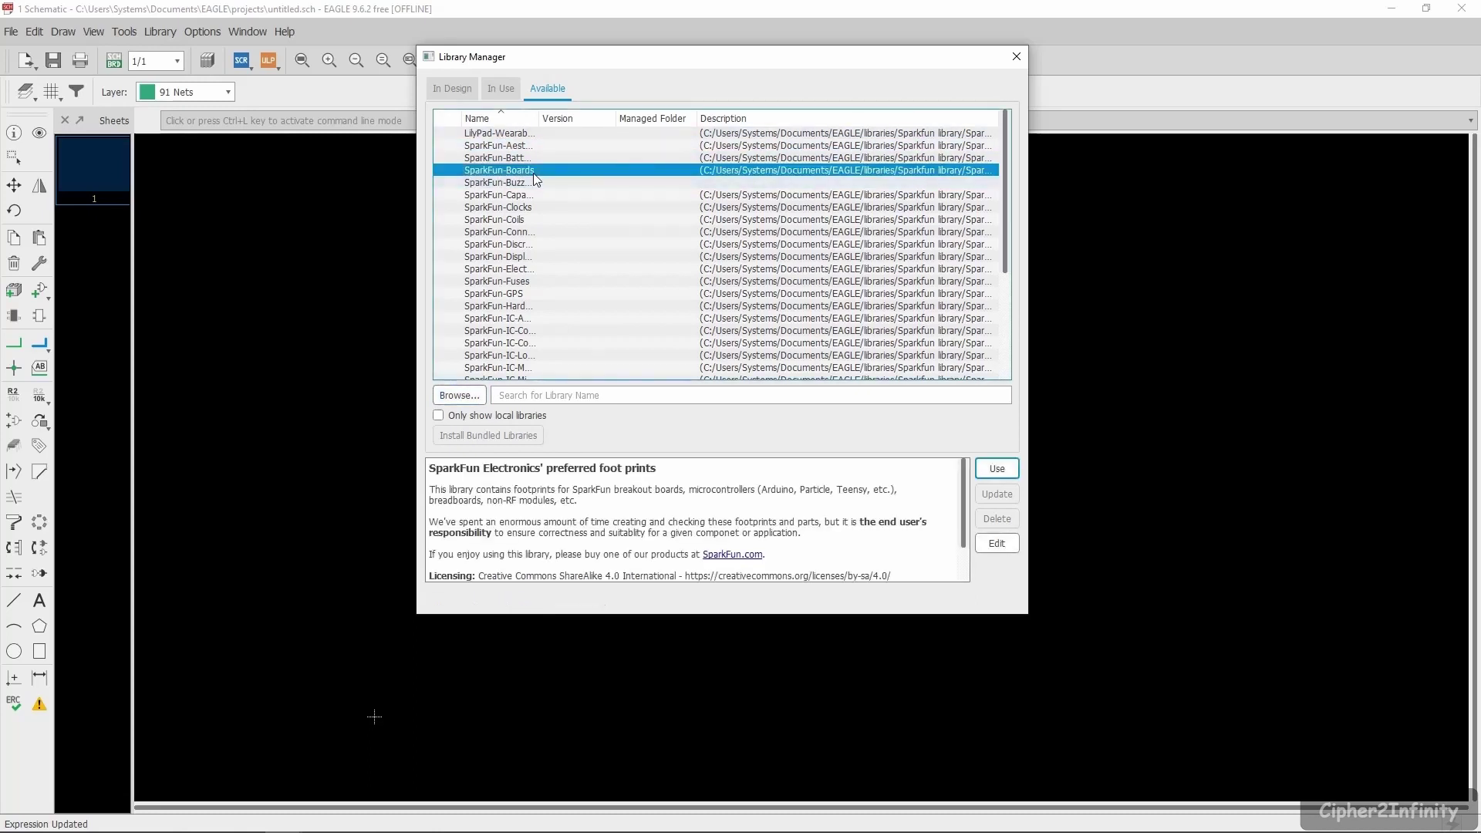
pyautogui.hotkey('ctrl', 'a')
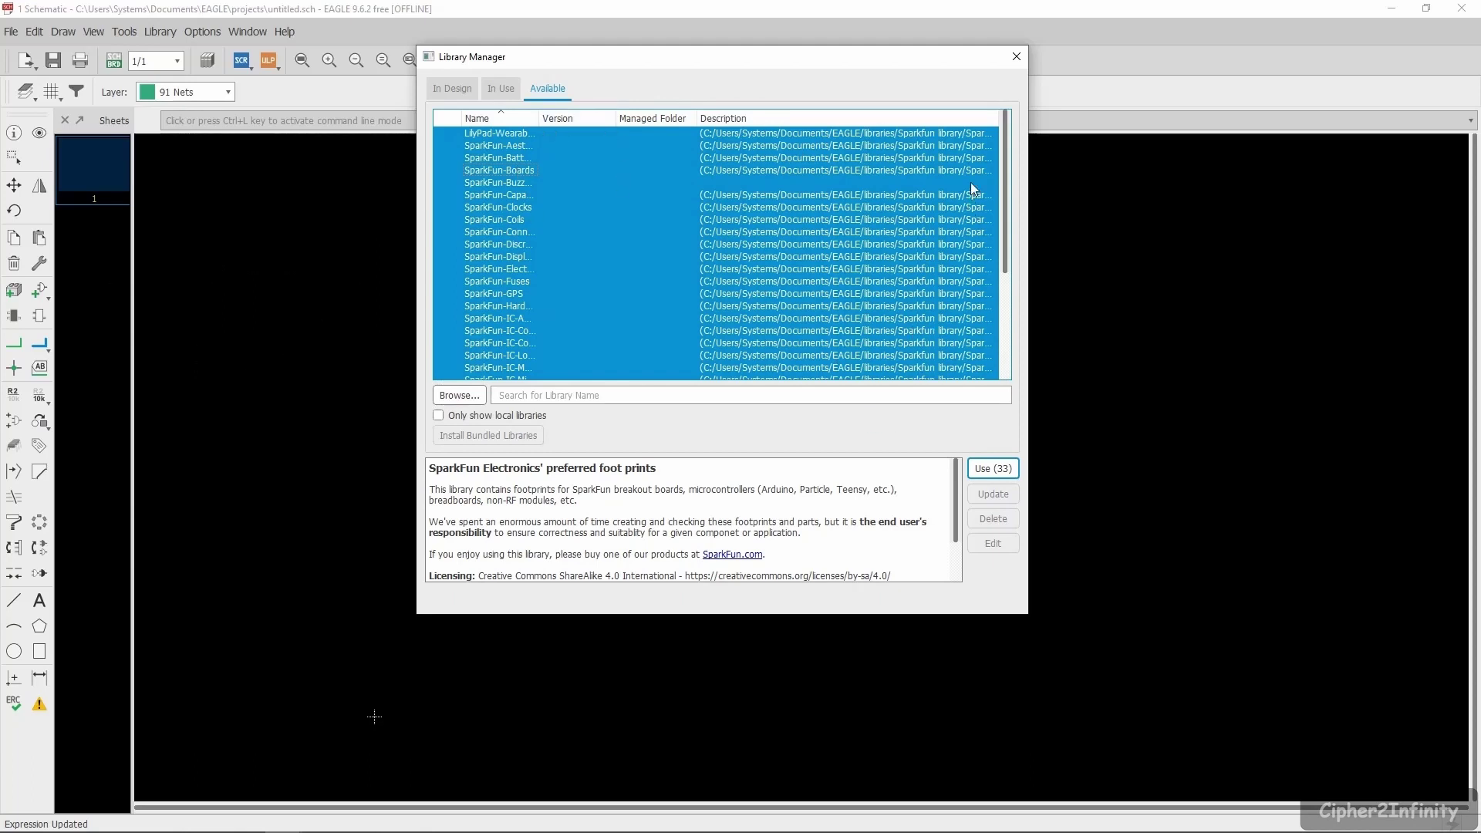
pyautogui.click(1012, 60)
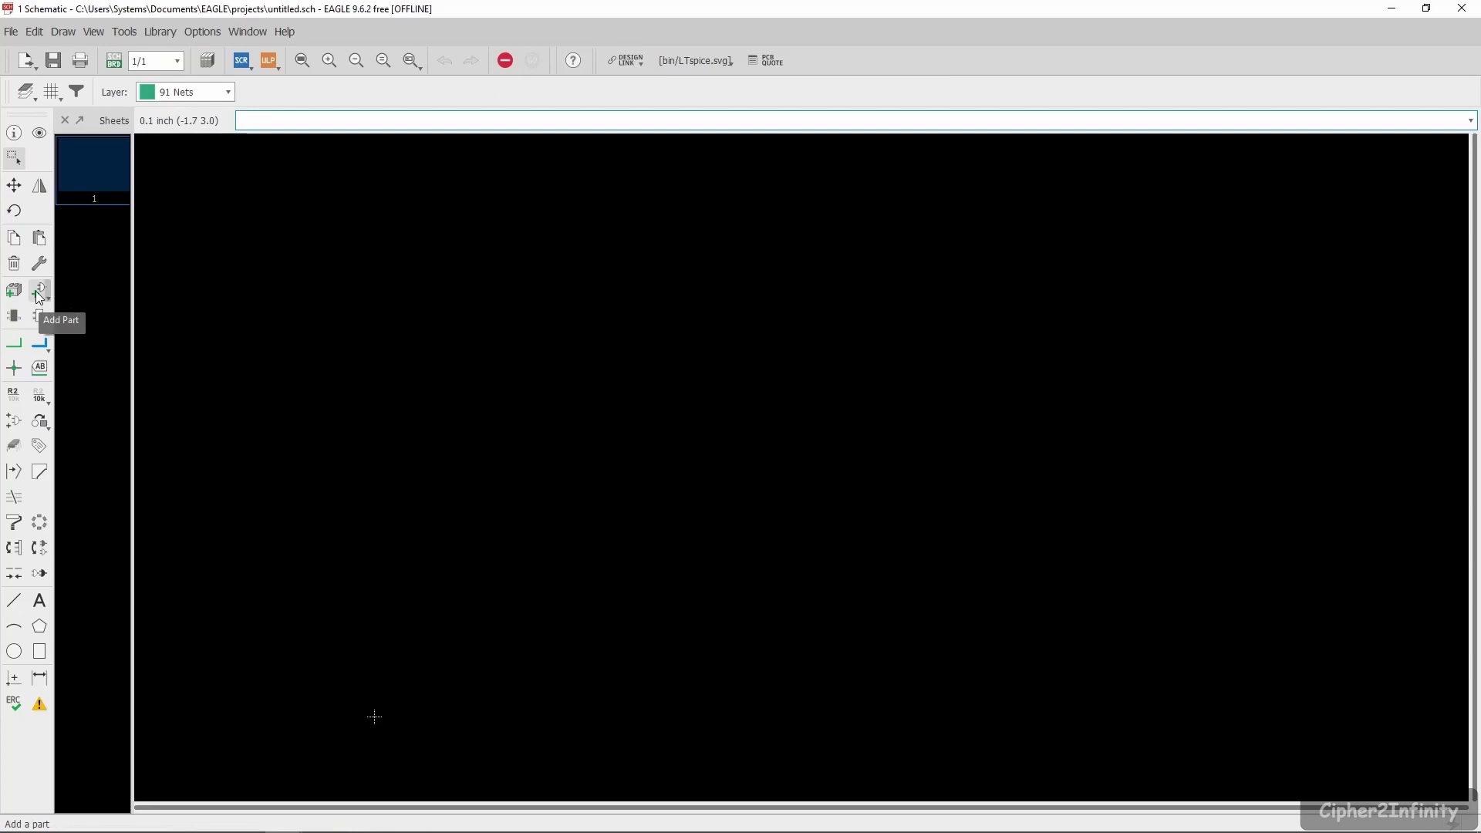
# - In the Add Part dialog, find the SparkFun libraries, view the parts in SparkFun-IC-Comms and close the dialog
pyautogui.click(35, 290)
pyautogui.moveTo(170, 14); pyautogui.dragTo(380, 45)
pyautogui.scroll(-20, 437, 228)
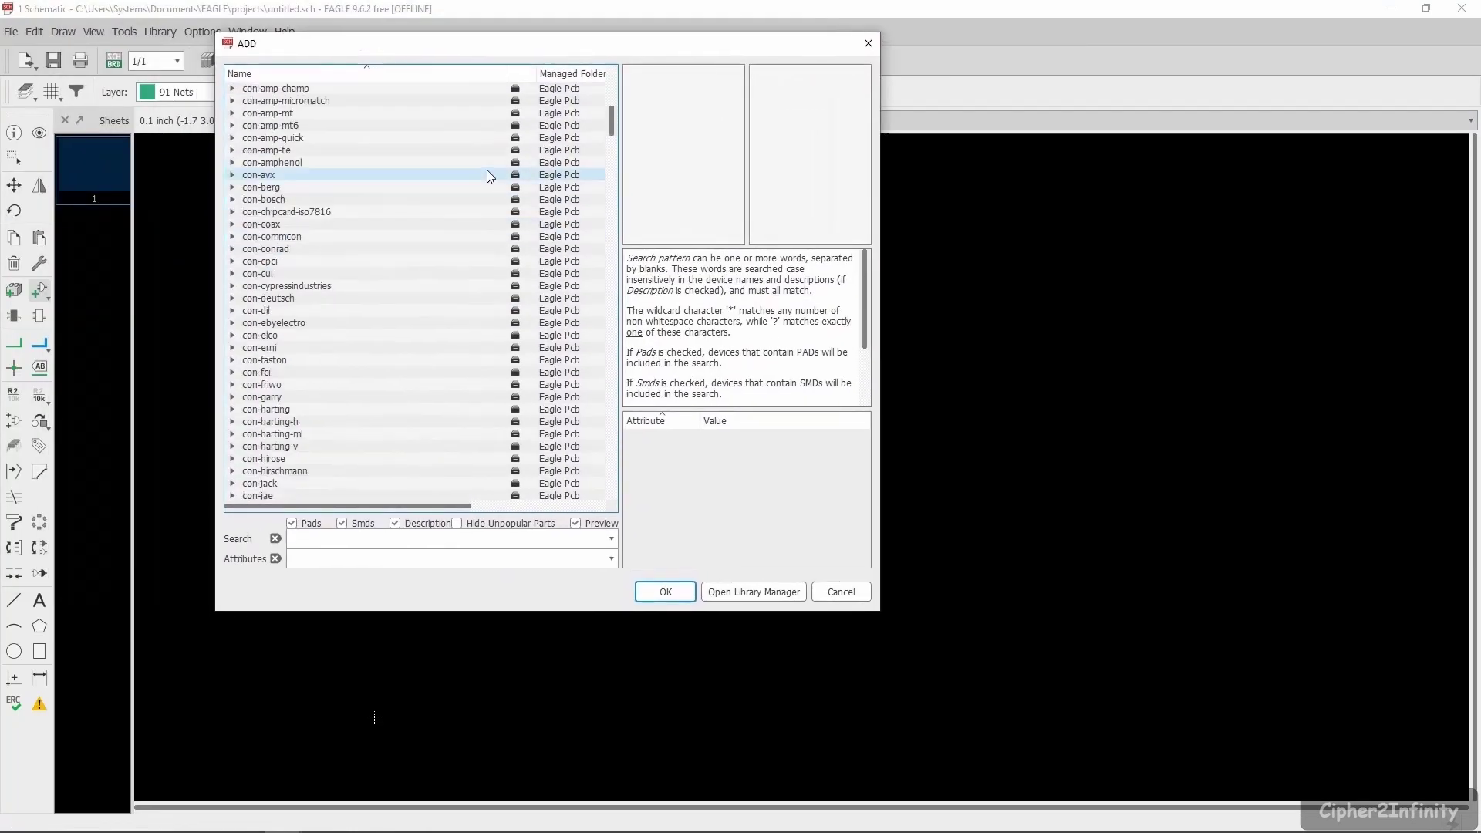
pyautogui.scroll(-20, 488, 176)
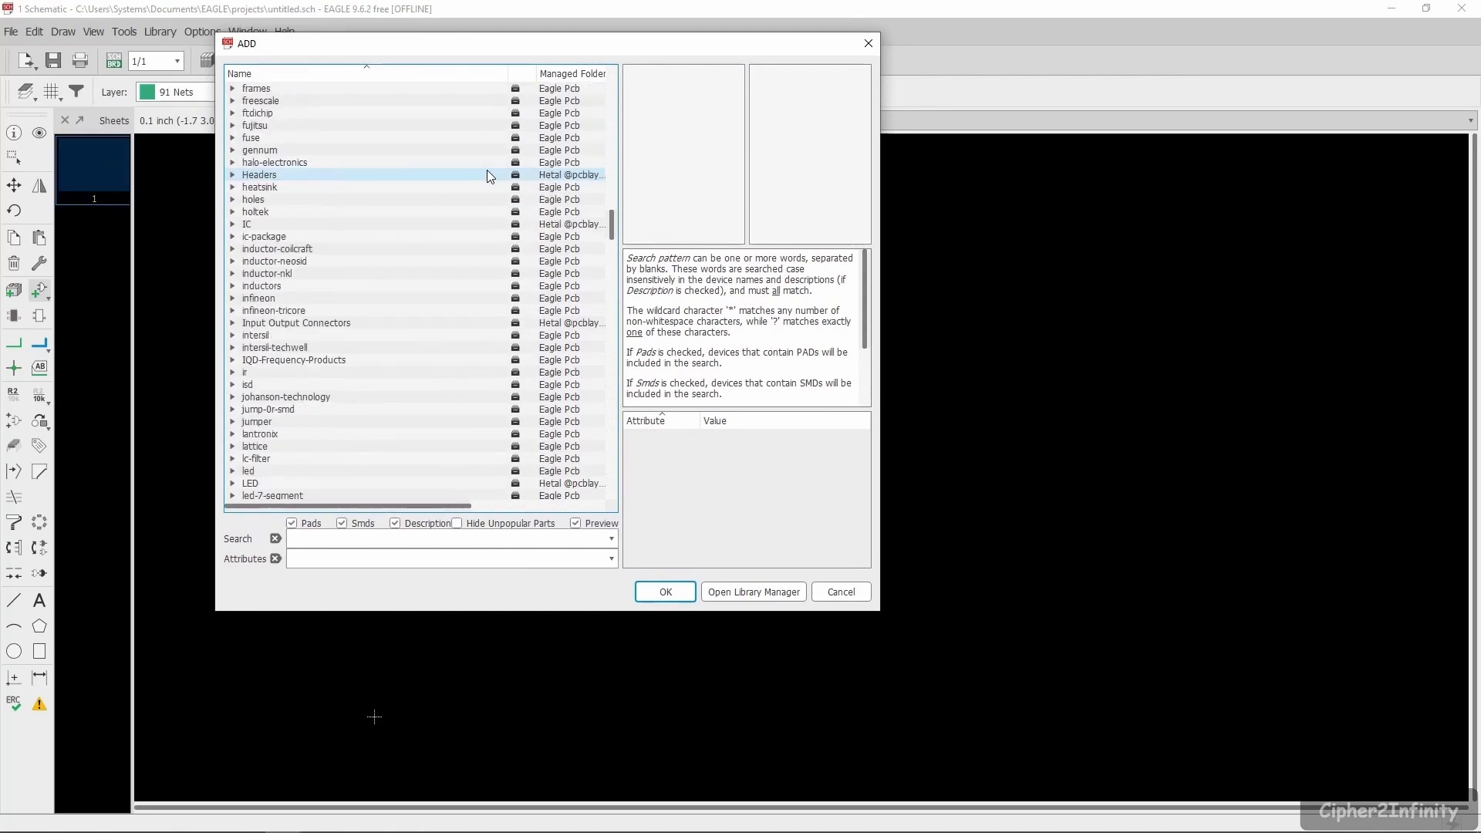
pyautogui.scroll(-20, 488, 171)
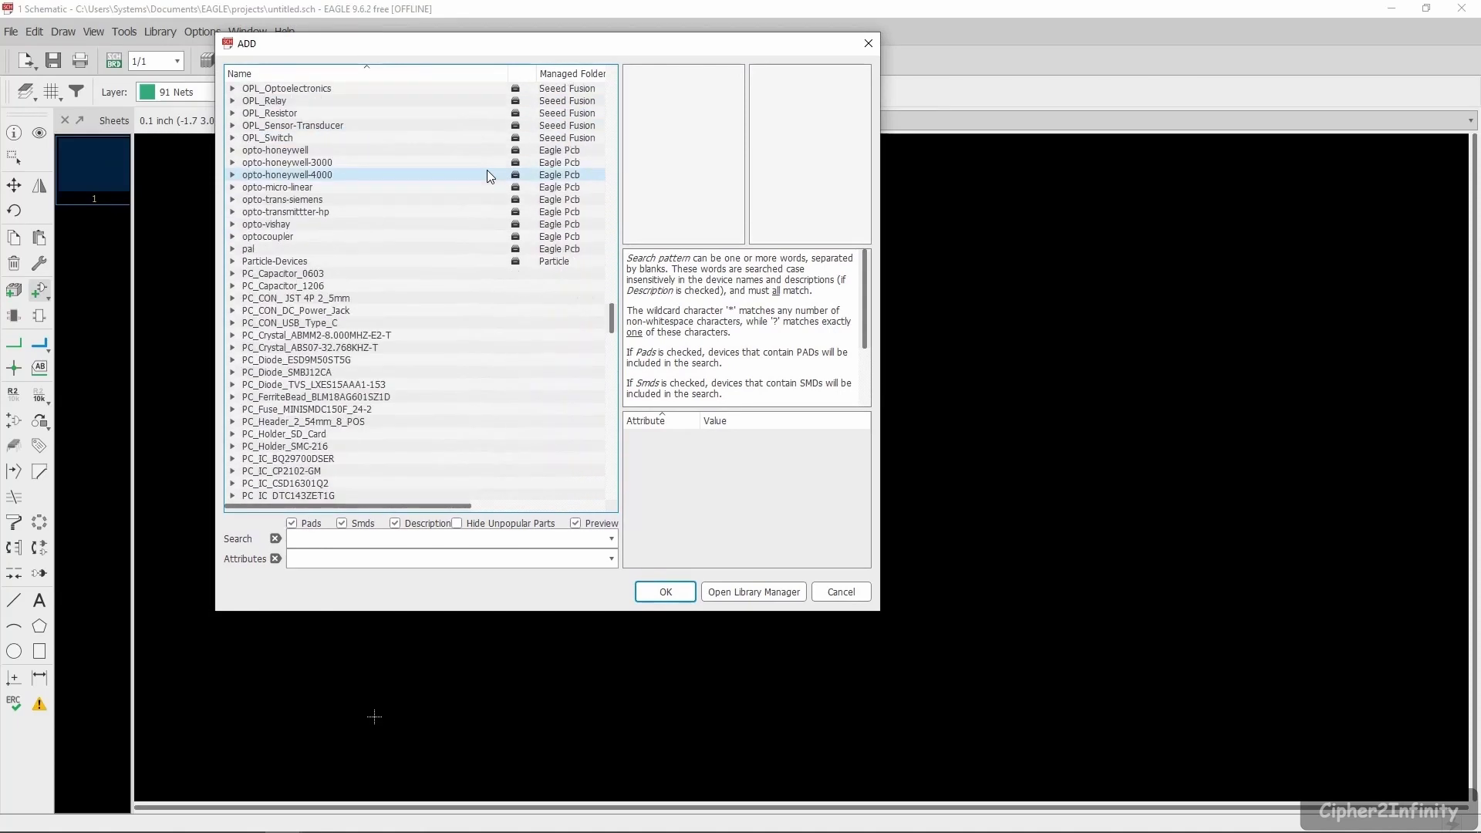
pyautogui.scroll(-20, 488, 175)
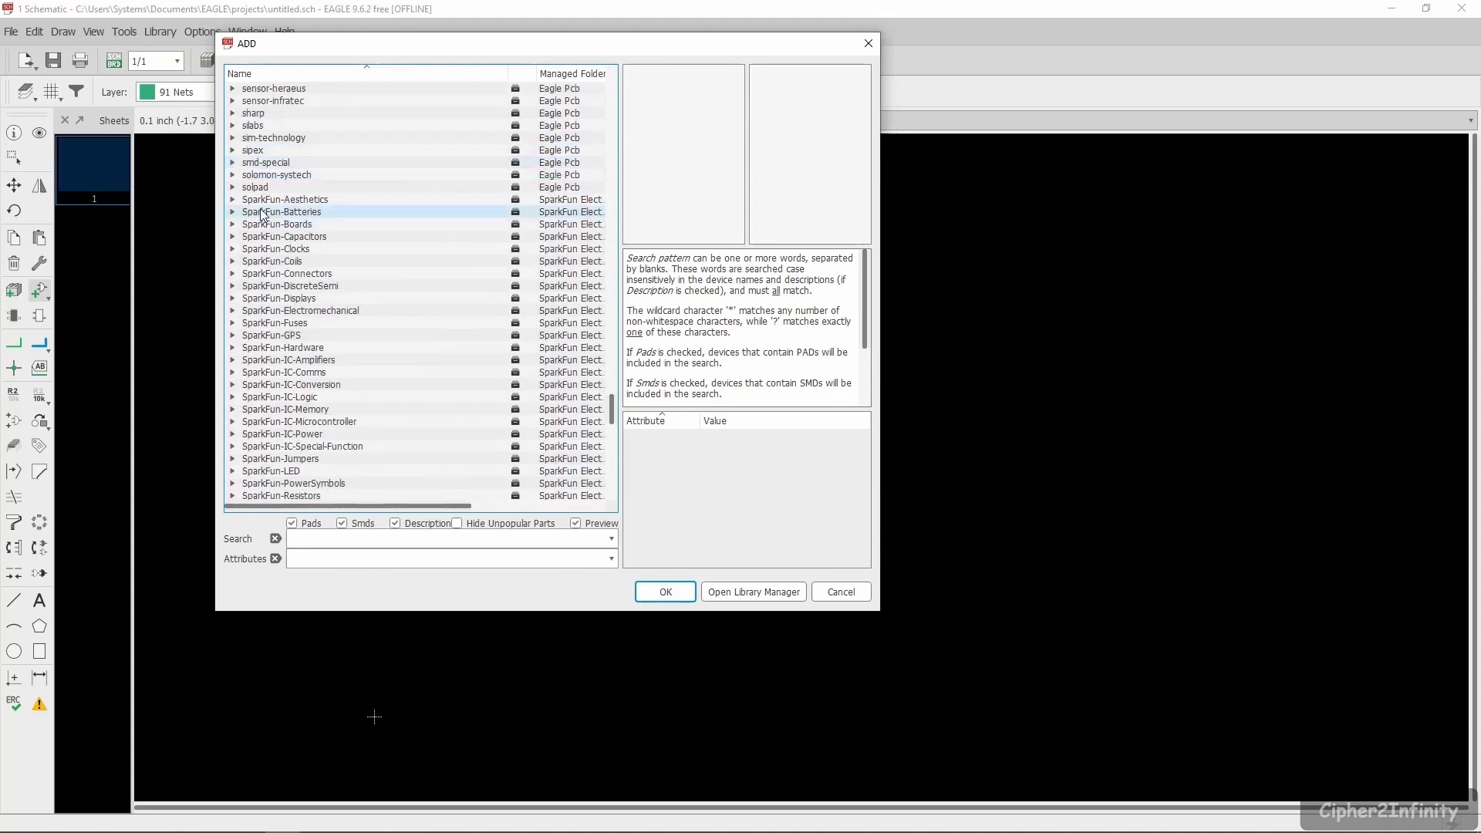
pyautogui.scroll(-2, 267, 224)
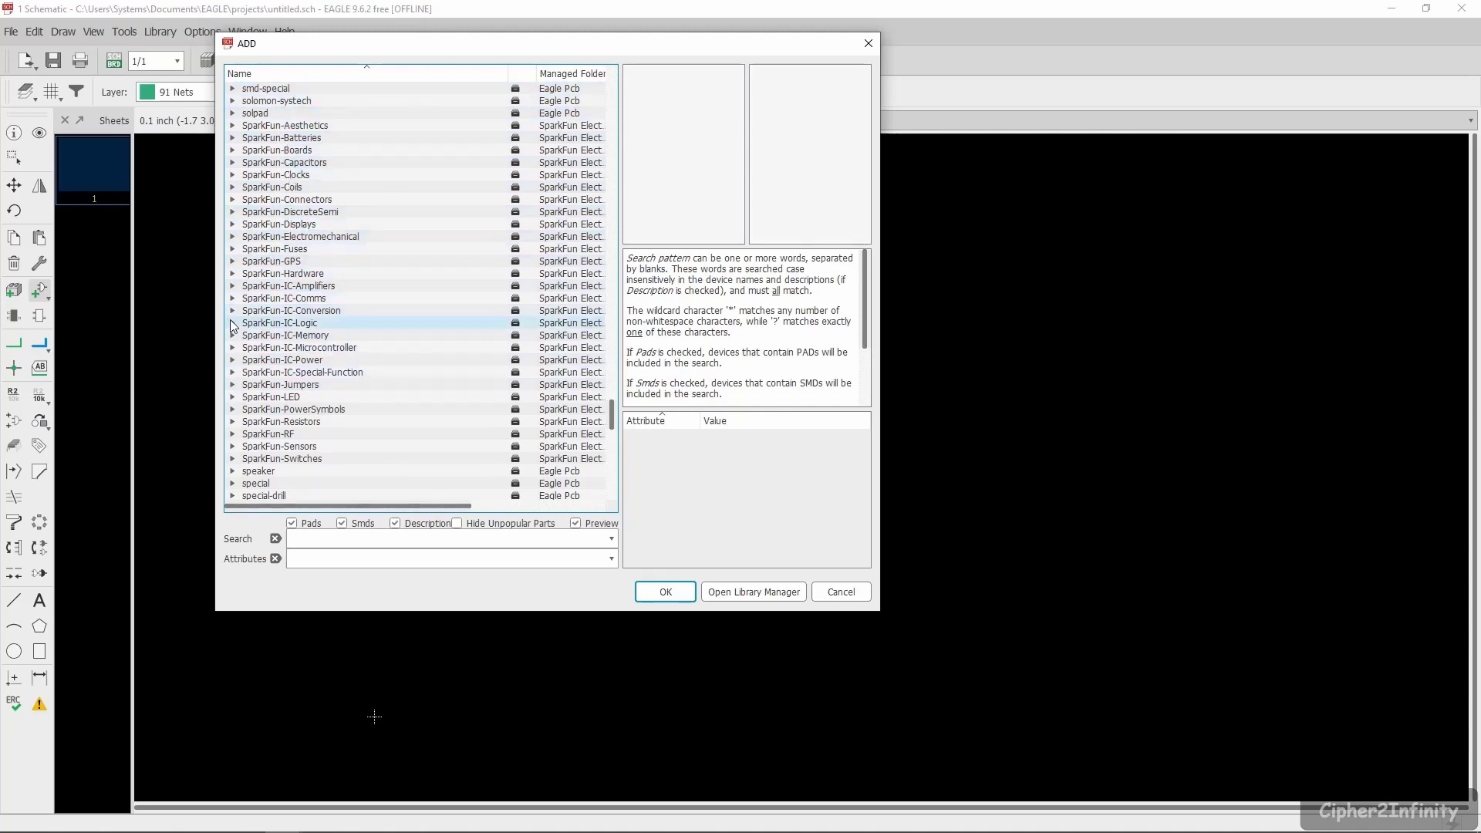
pyautogui.doubleClick(255, 299)
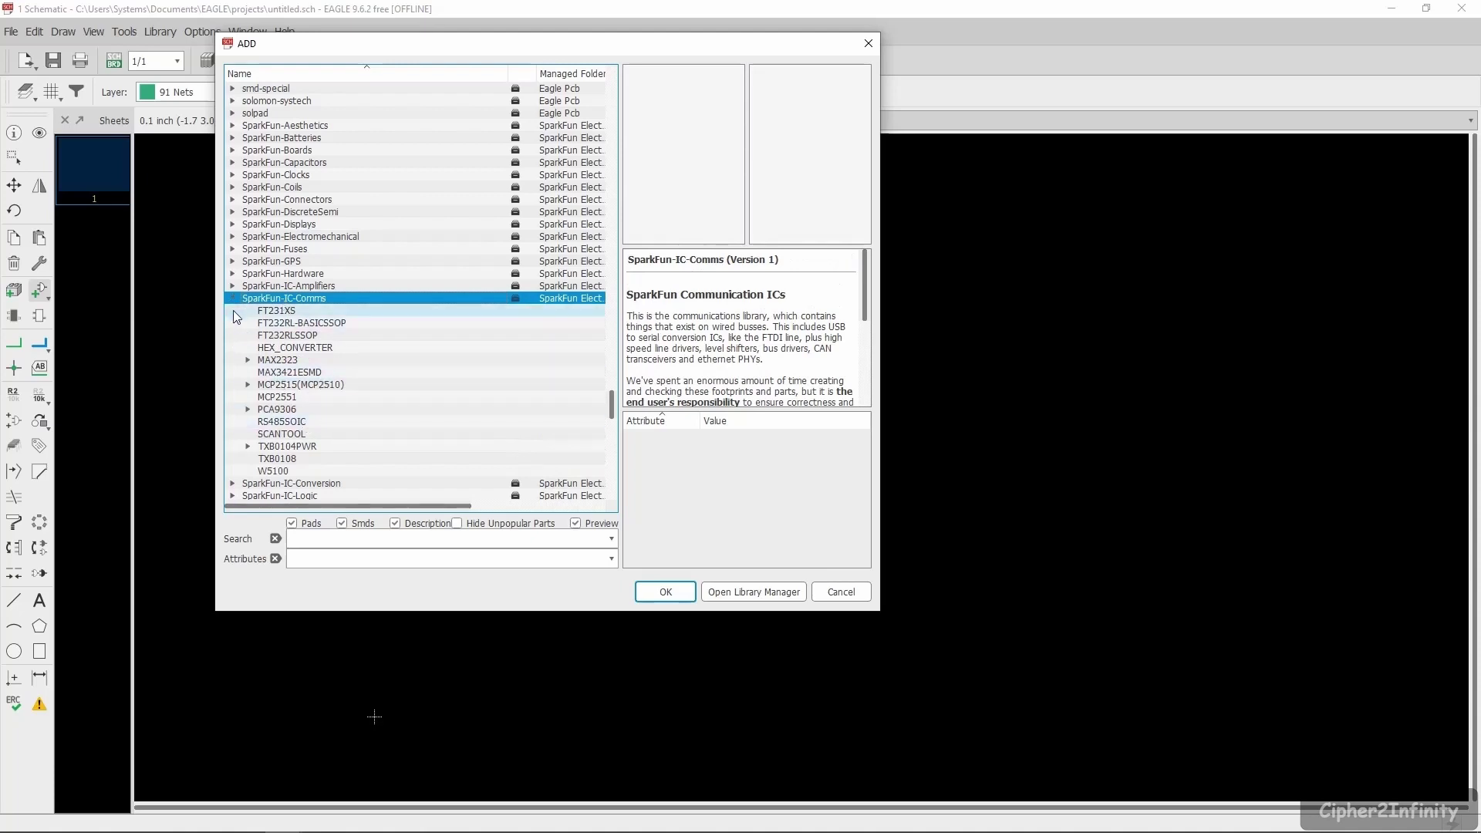
pyautogui.click(233, 301)
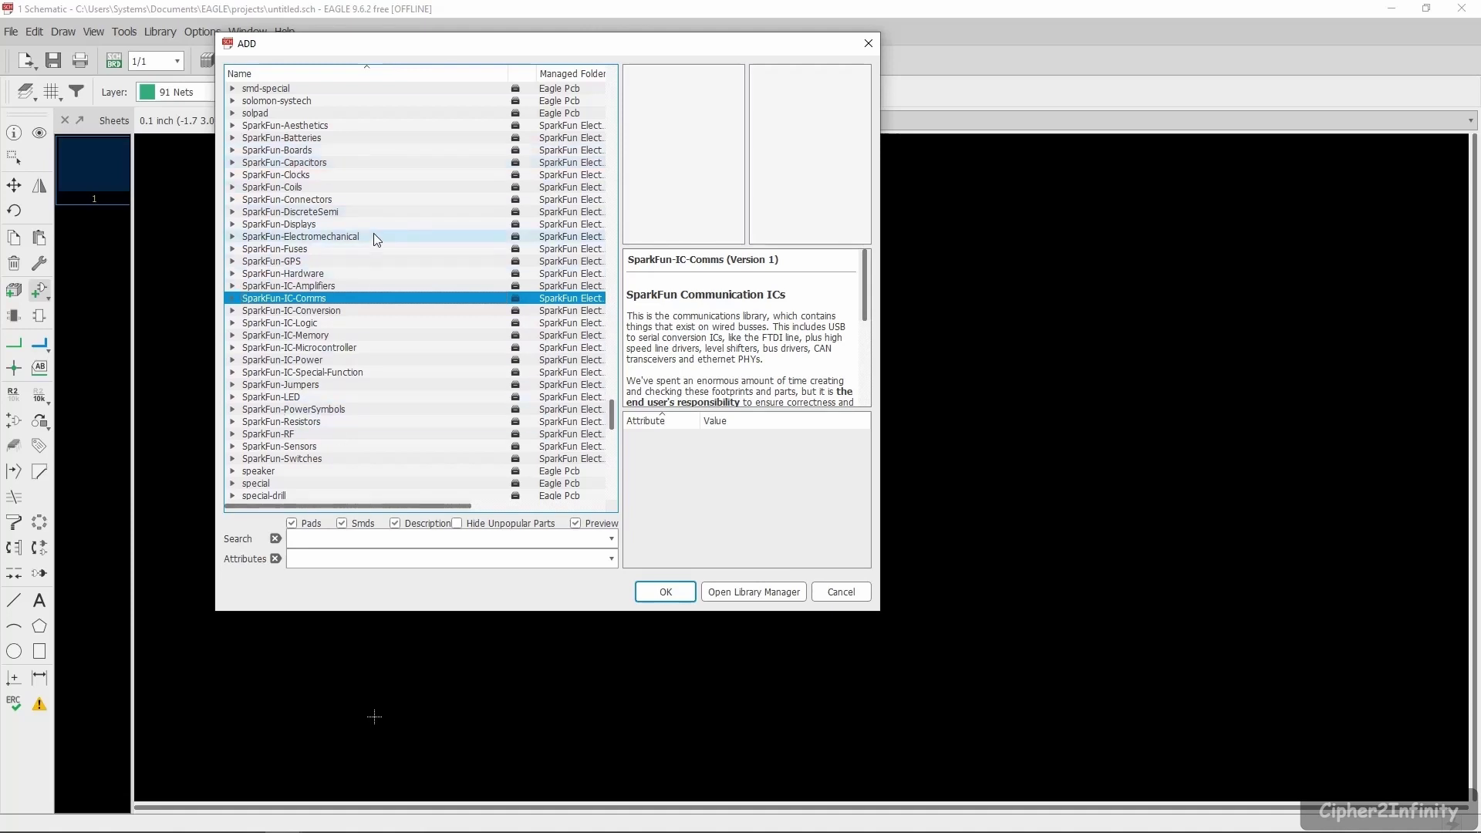
pyautogui.press('Escape')
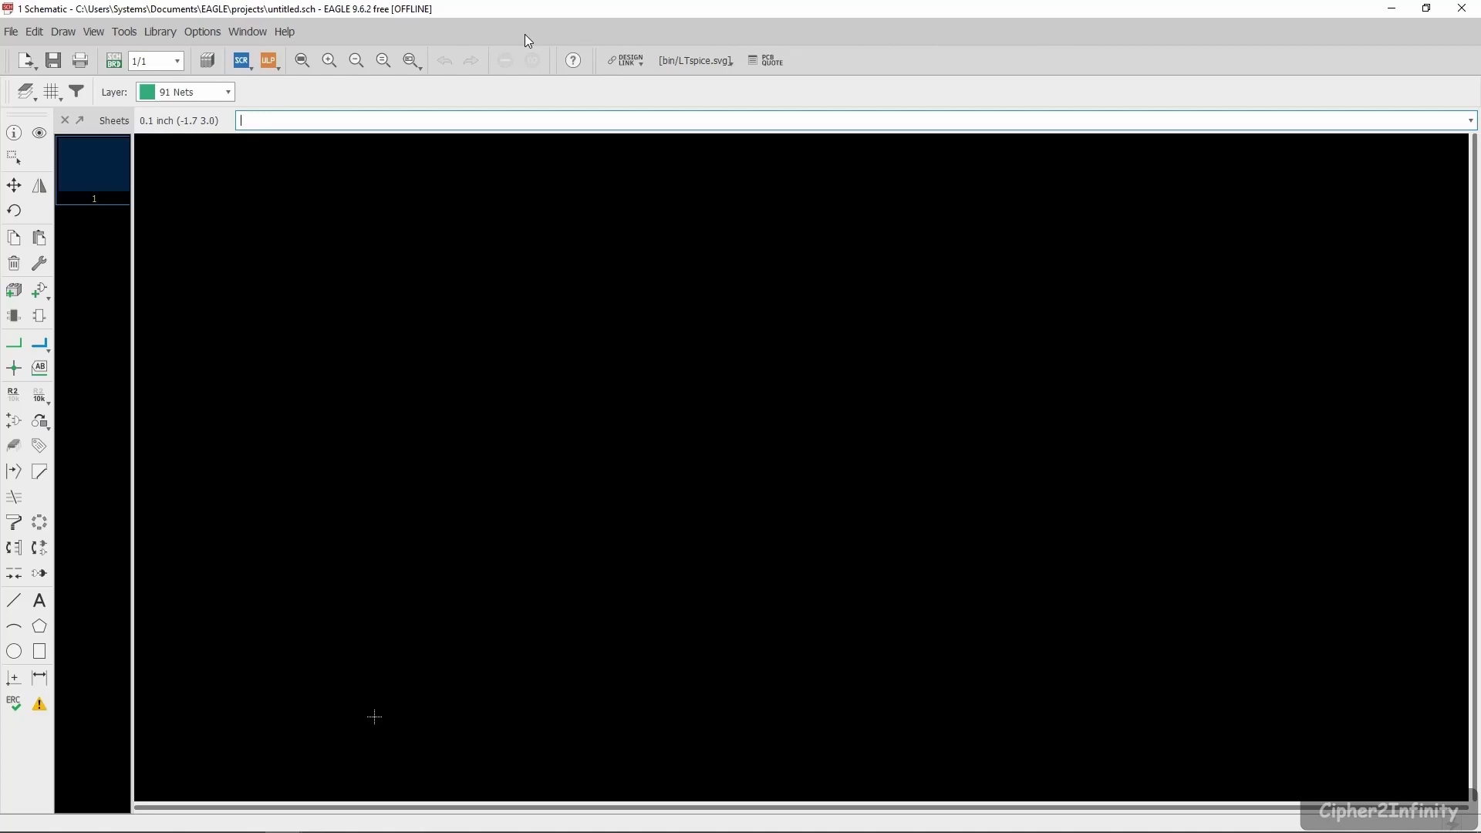
# - Reopen the Library Manager near the middle of the schematic window and show its Available libraries
pyautogui.click(160, 32)
pyautogui.click(186, 51)
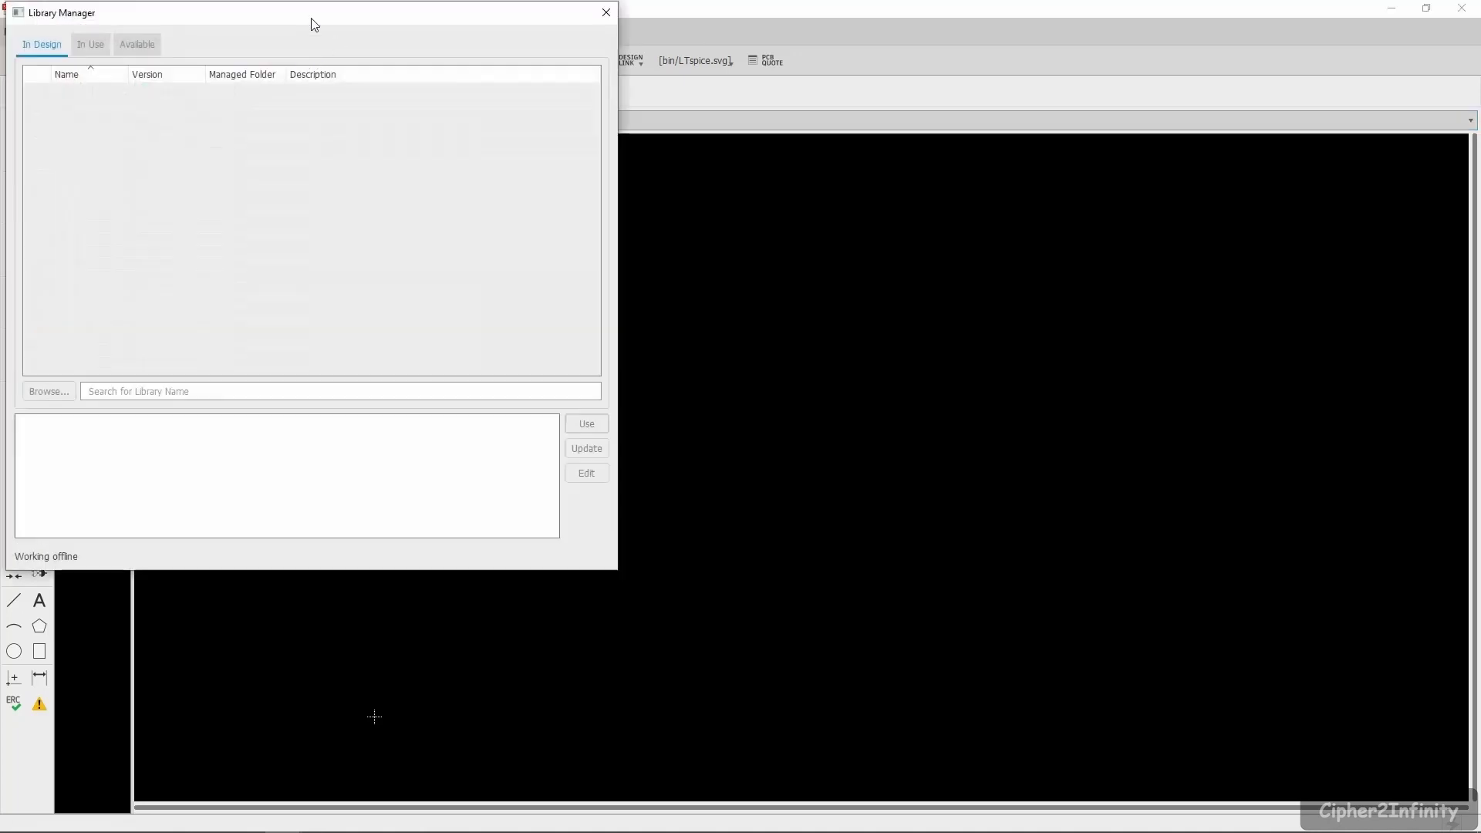
pyautogui.moveTo(279, 8); pyautogui.dragTo(485, 54)
pyautogui.moveTo(338, 68); pyautogui.dragTo(681, 79)
pyautogui.click(530, 88)
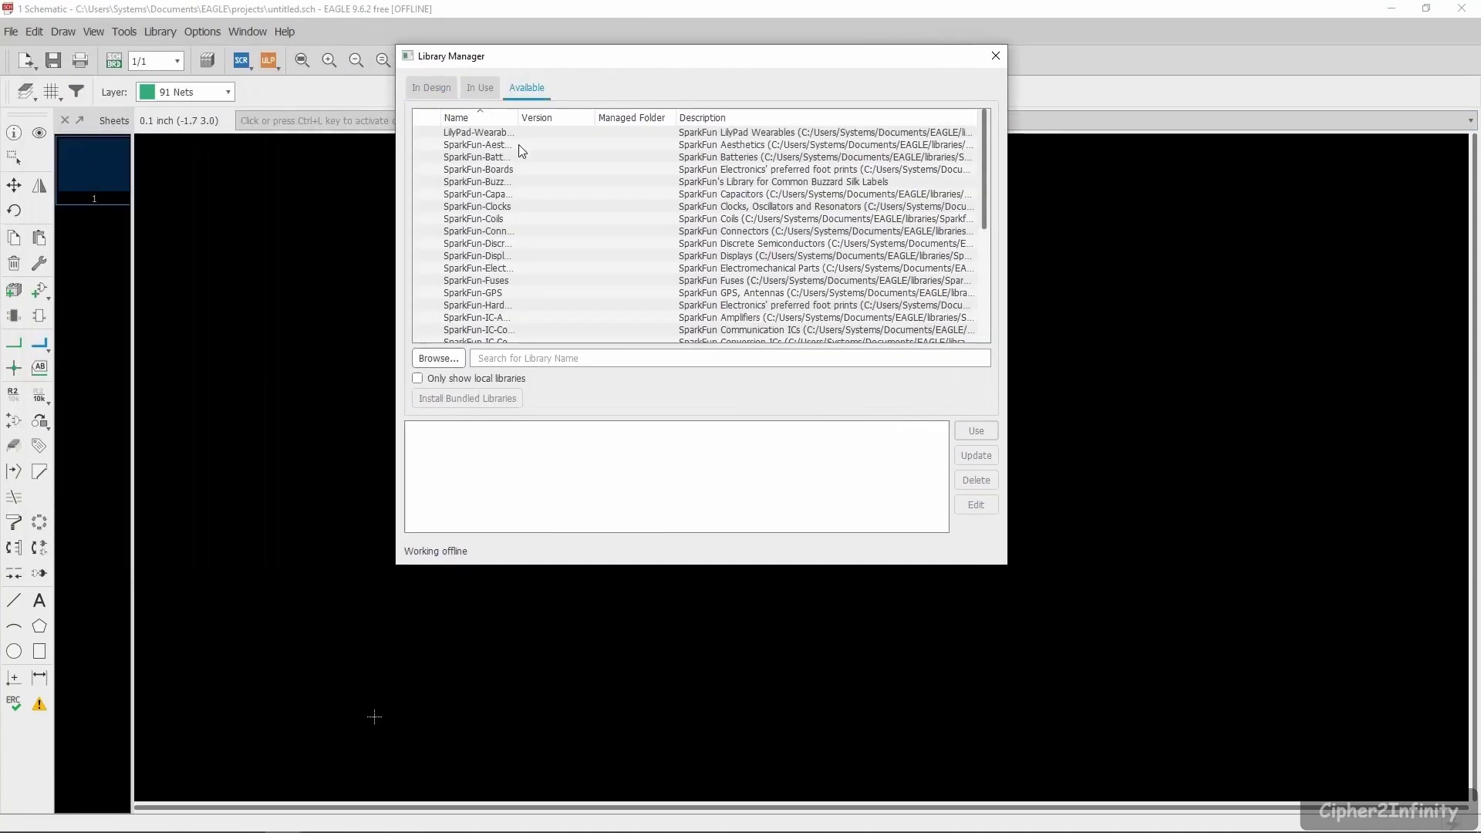
# - Browse to the EAGLE libraries folder, look over its PC_ library files and leave without adding any
pyautogui.click(438, 358)
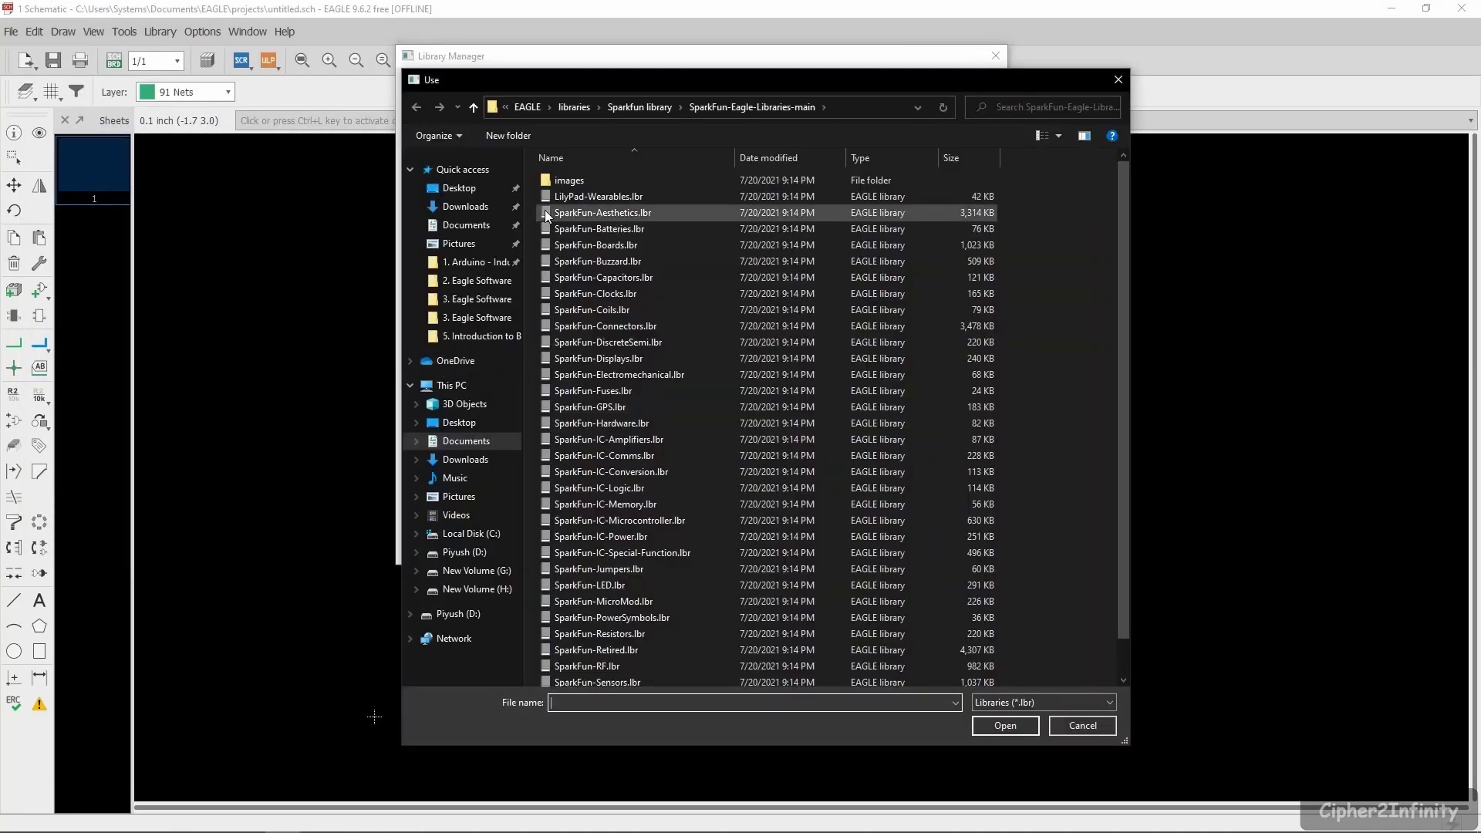
pyautogui.moveTo(651, 72); pyautogui.dragTo(650, 61)
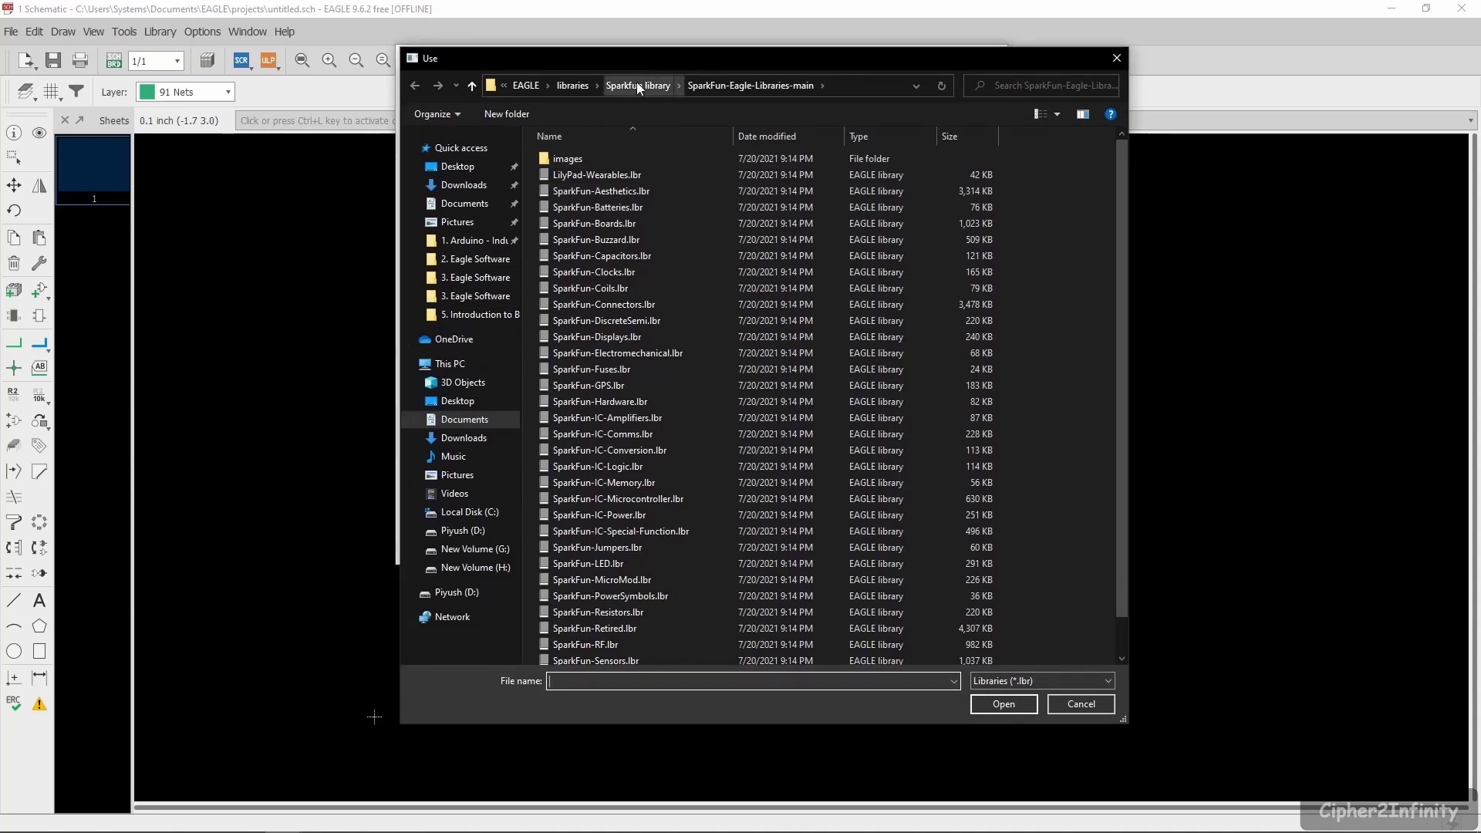
pyautogui.click(571, 86)
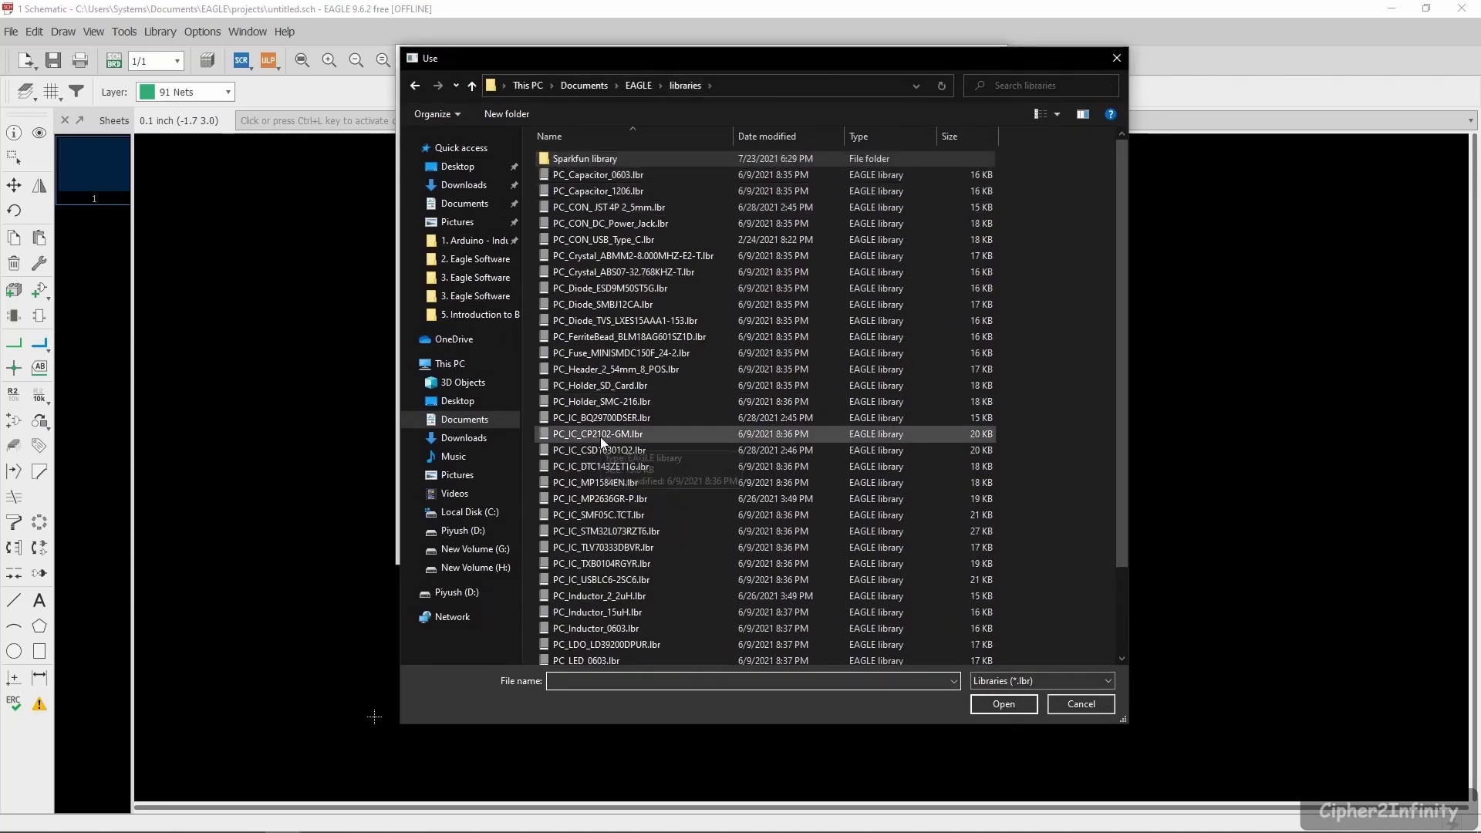
pyautogui.click(600, 179)
pyautogui.scroll(-2, 600, 179)
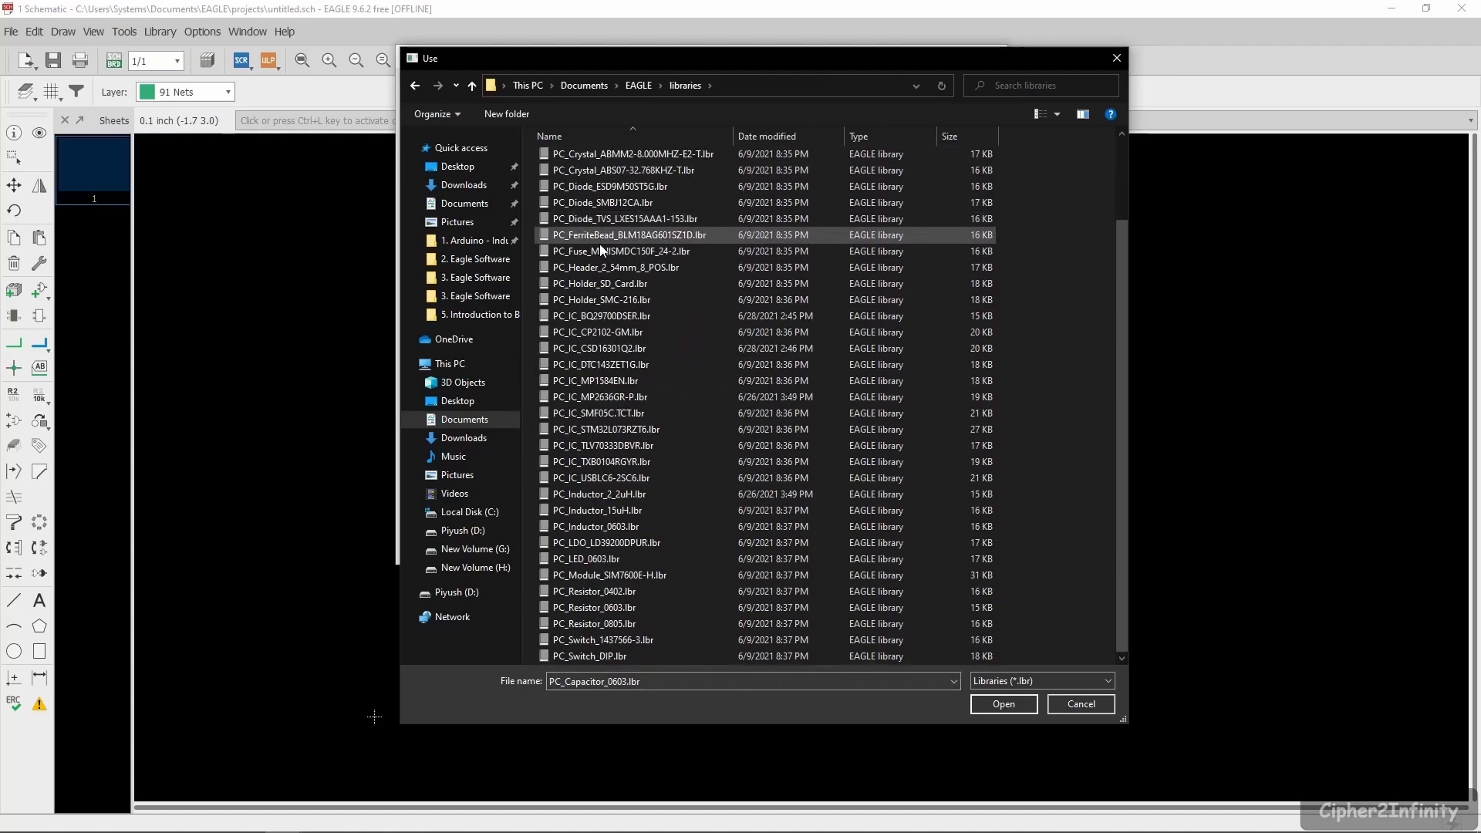
pyautogui.scroll(2, 664, 416)
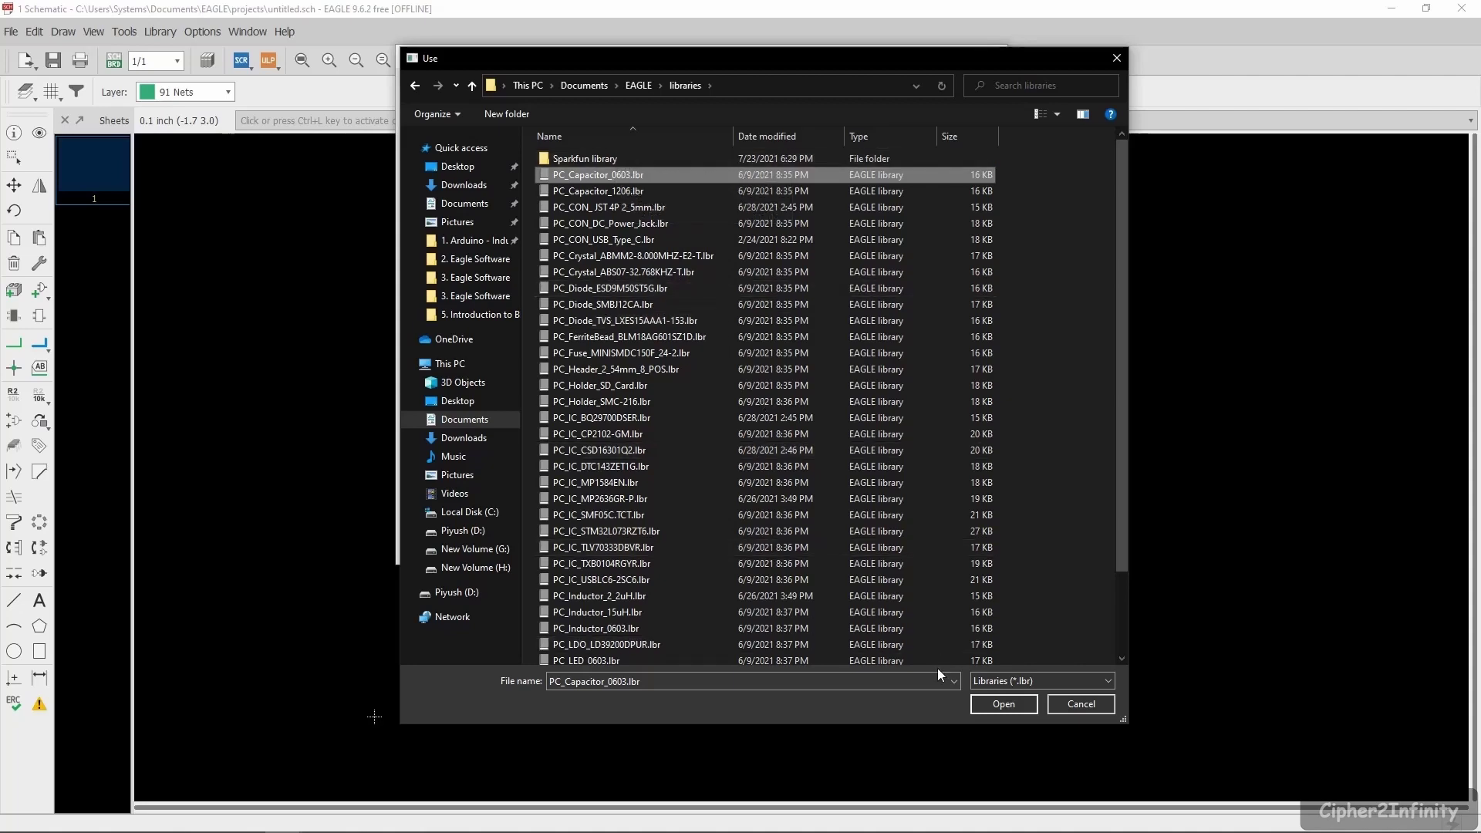
pyautogui.click(1118, 60)
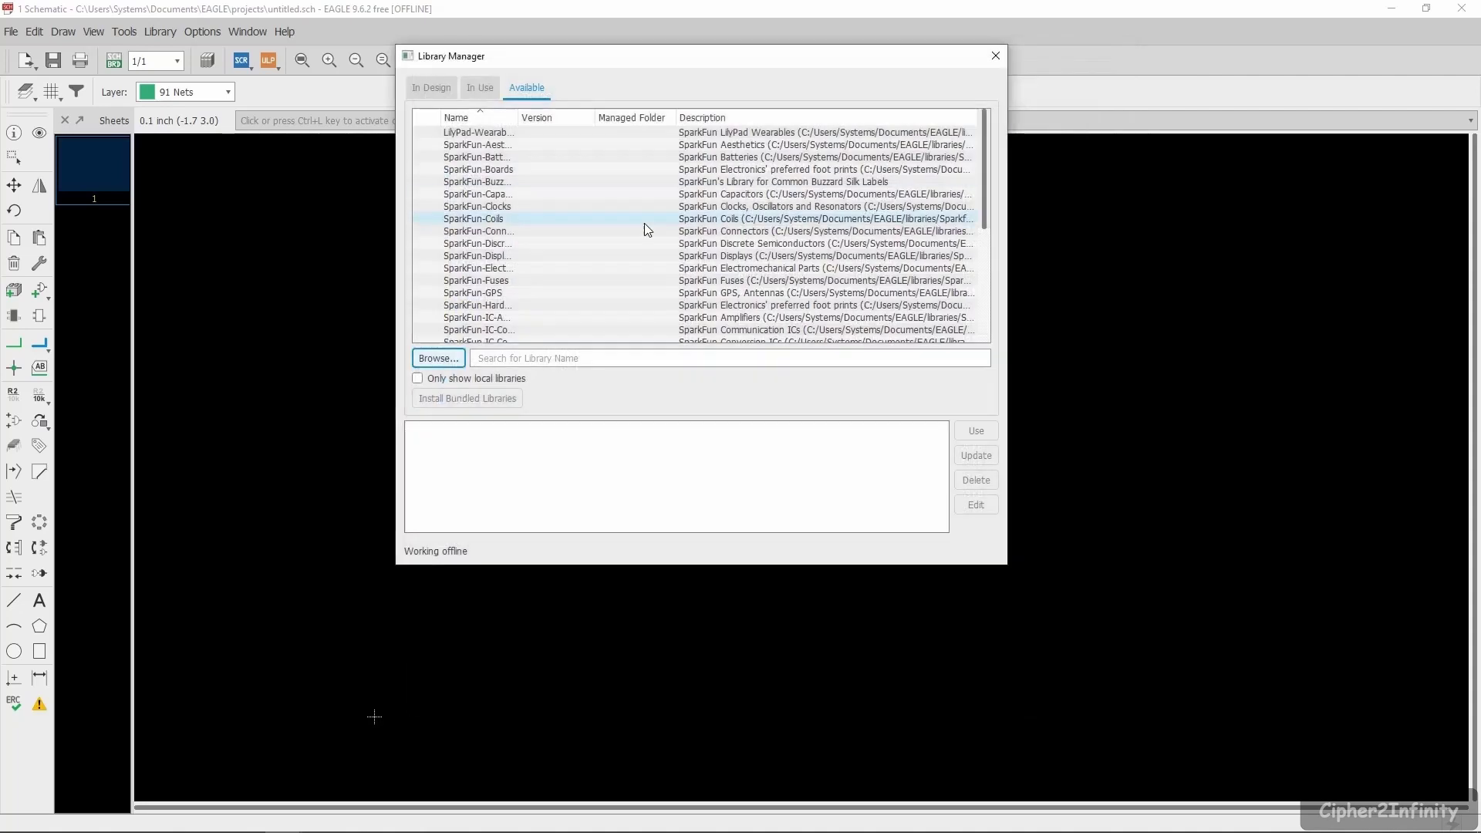
# - Put the available SparkFun-Jumpers library into use and close the Library Manager
pyautogui.scroll(-10, 582, 225)
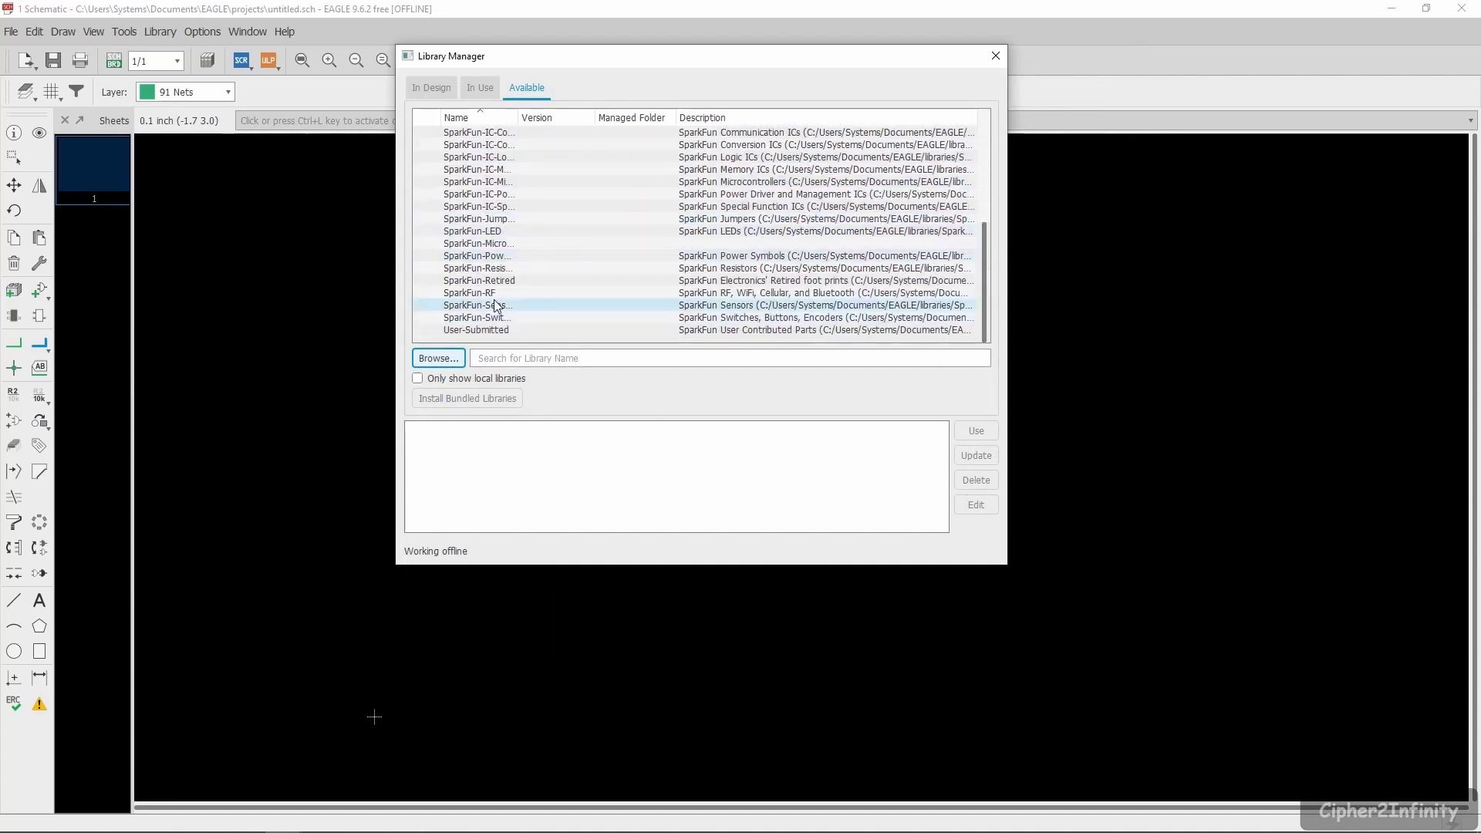
pyautogui.click(568, 219)
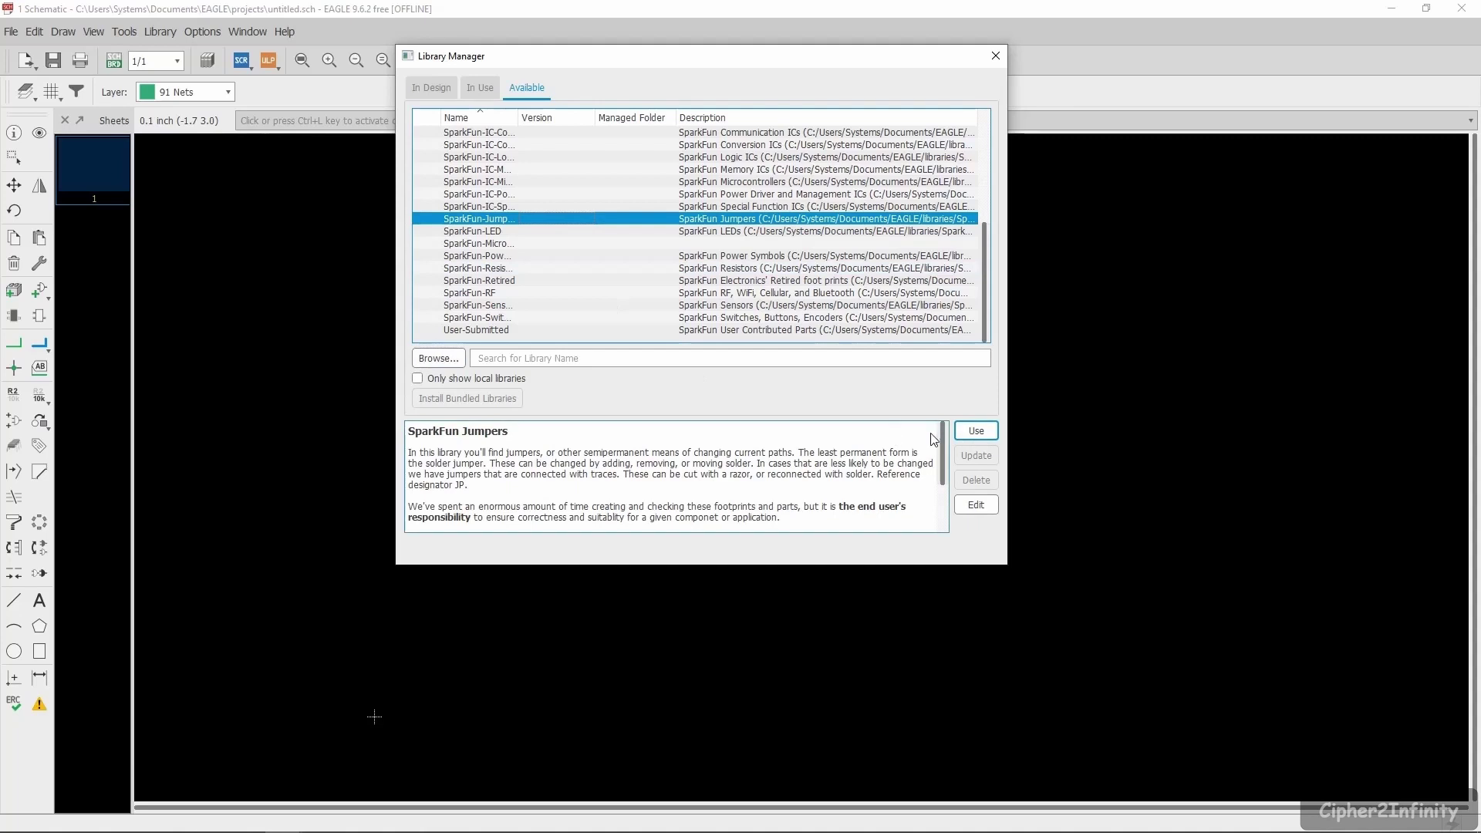
pyautogui.click(974, 430)
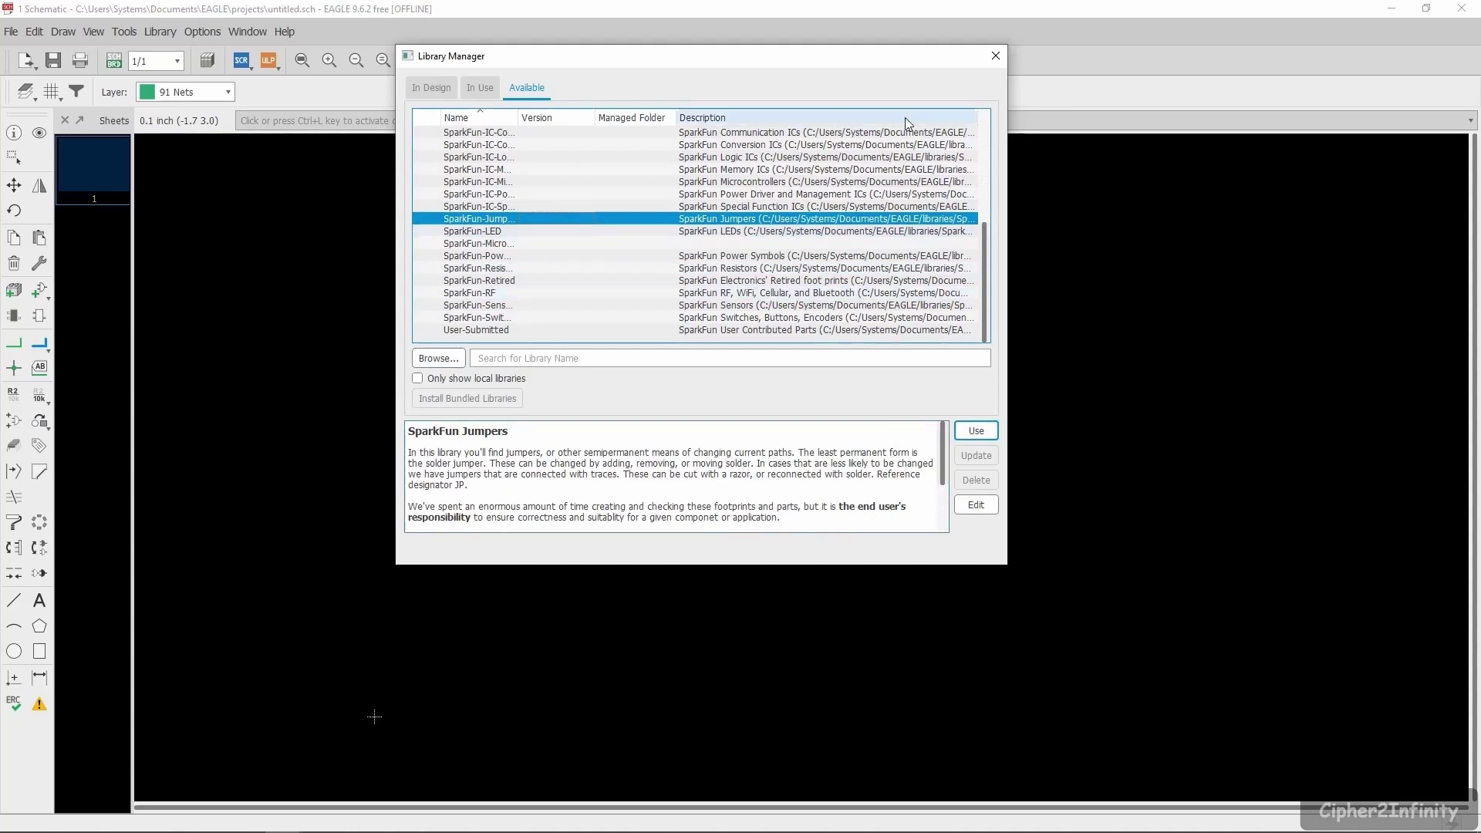
pyautogui.click(995, 56)
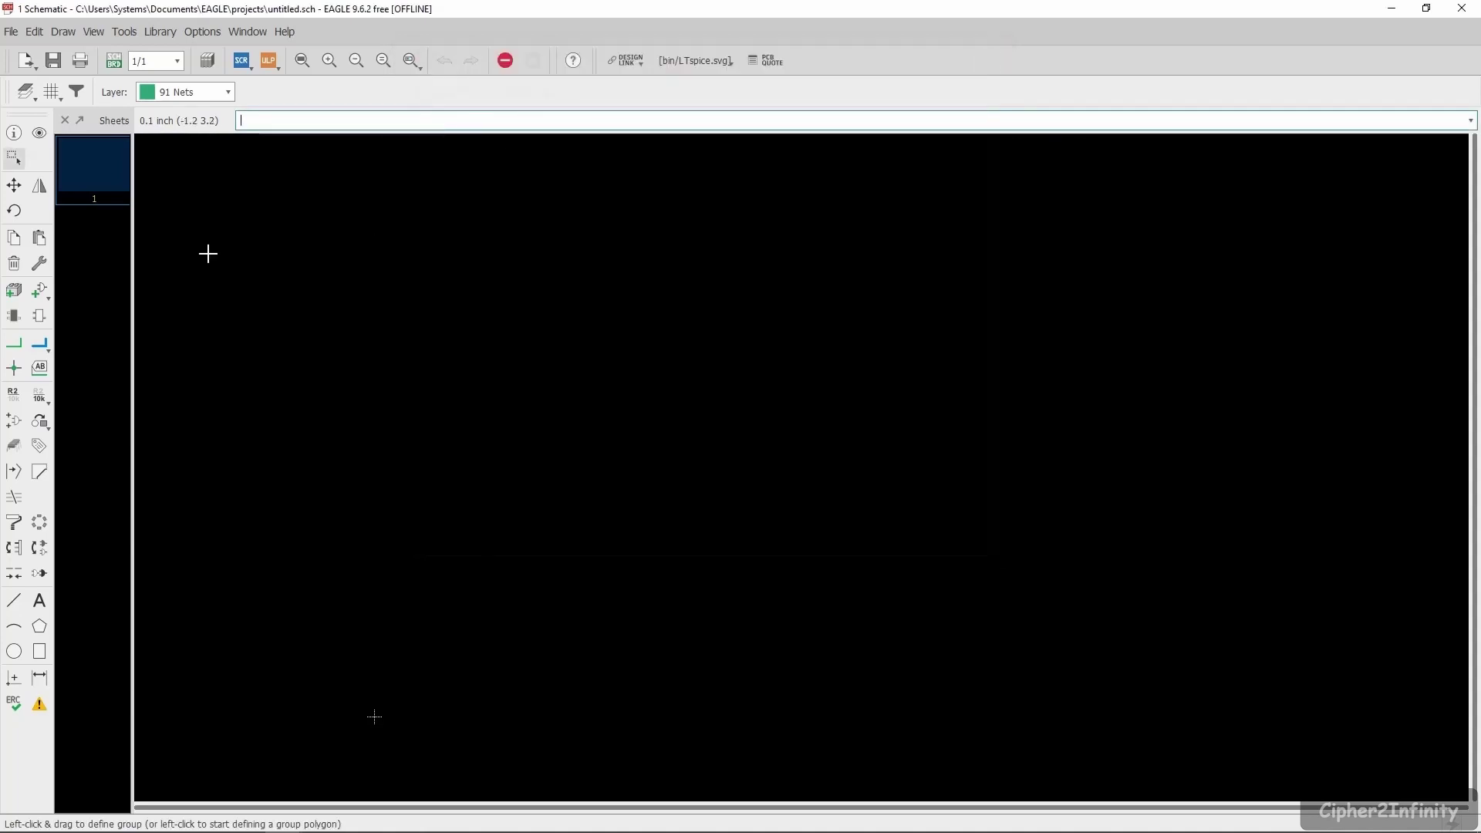
# - Look over the PC_ libraries in the Add Part dialog's library list and close the dialog without adding a part
pyautogui.click(40, 293)
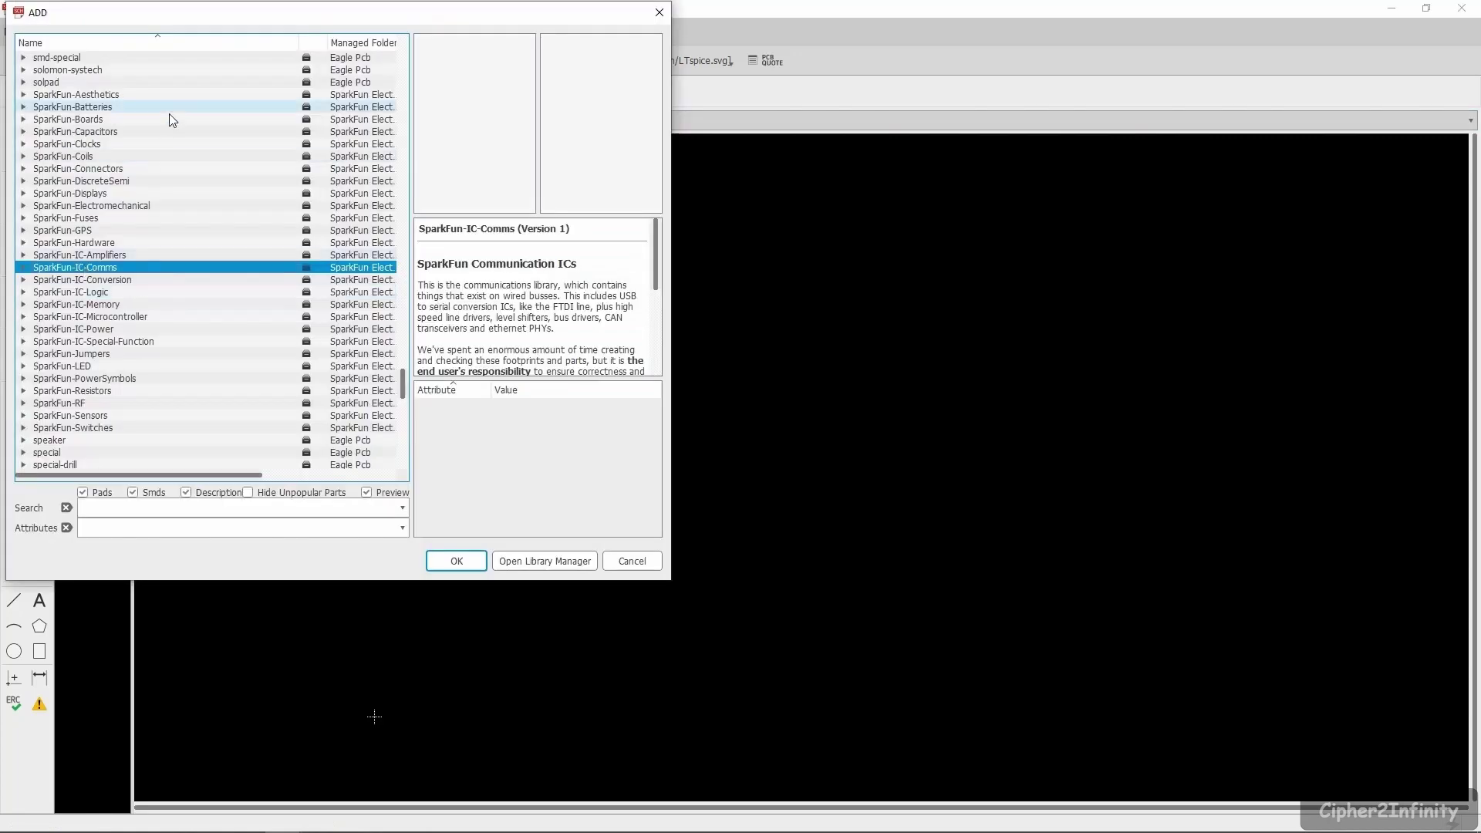
pyautogui.moveTo(208, 10); pyautogui.dragTo(341, 20)
pyautogui.scroll(10, 310, 267)
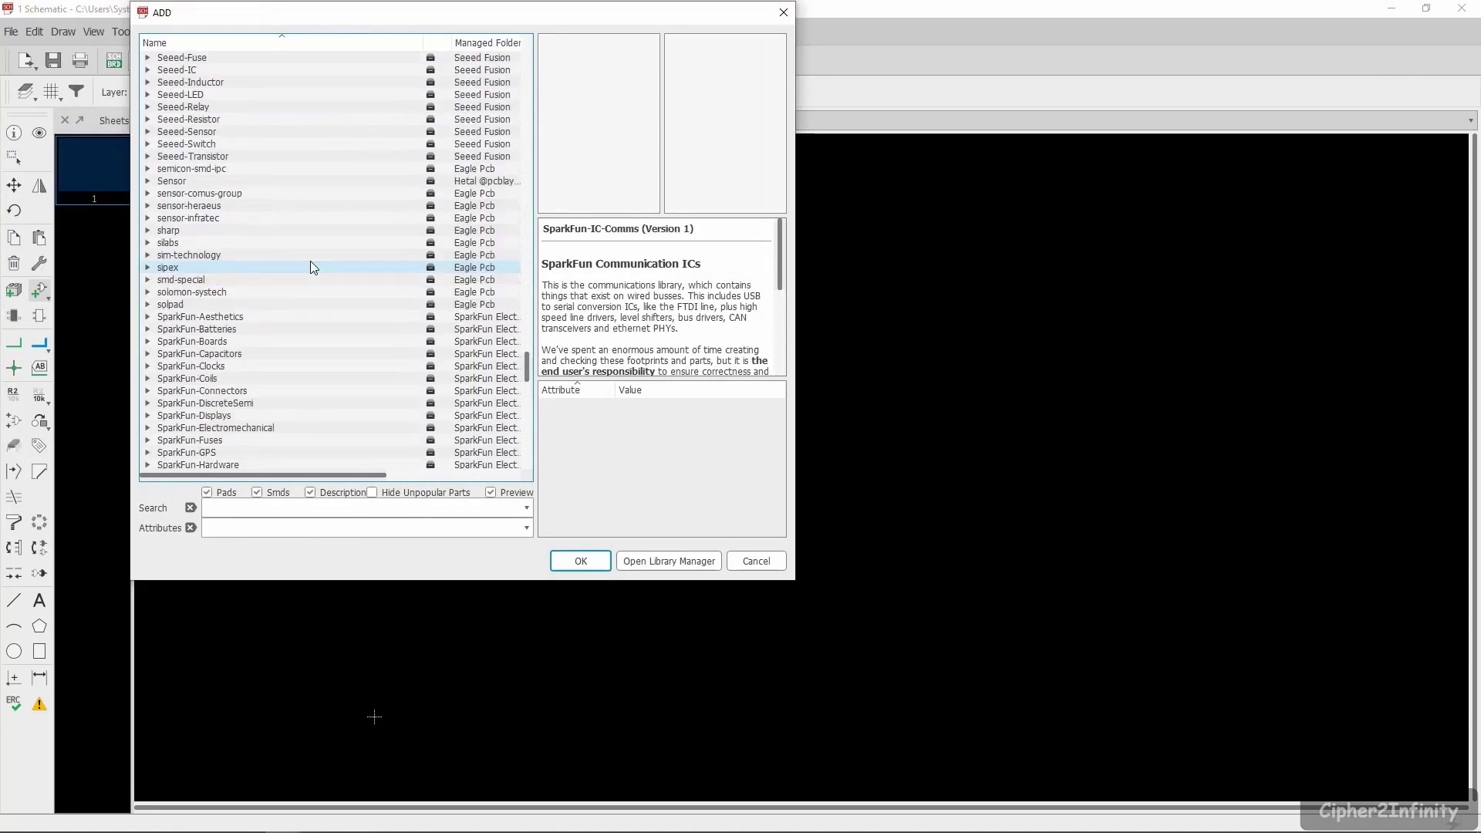
pyautogui.scroll(10, 311, 262)
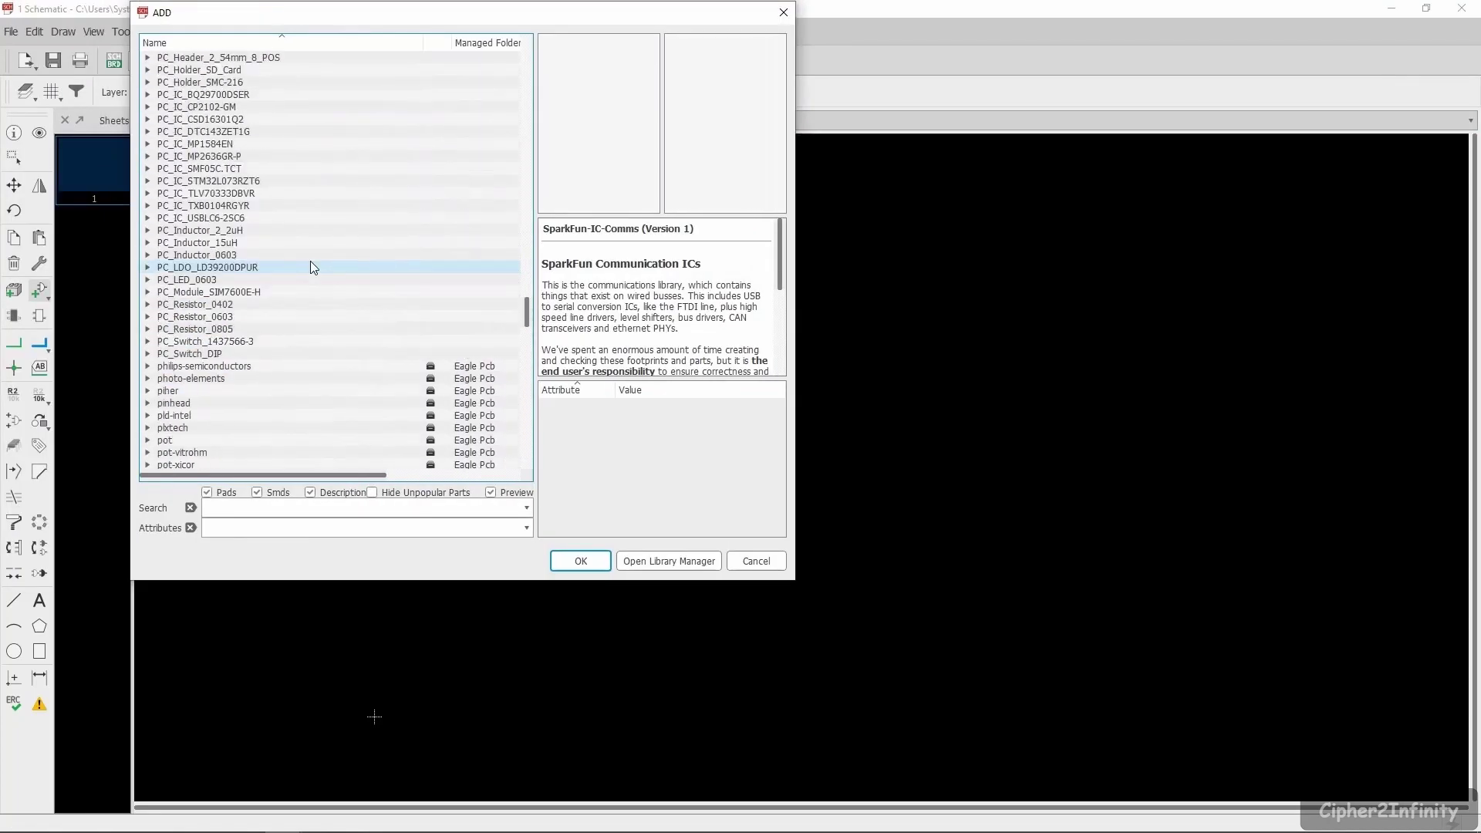
pyautogui.scroll(3, 216, 231)
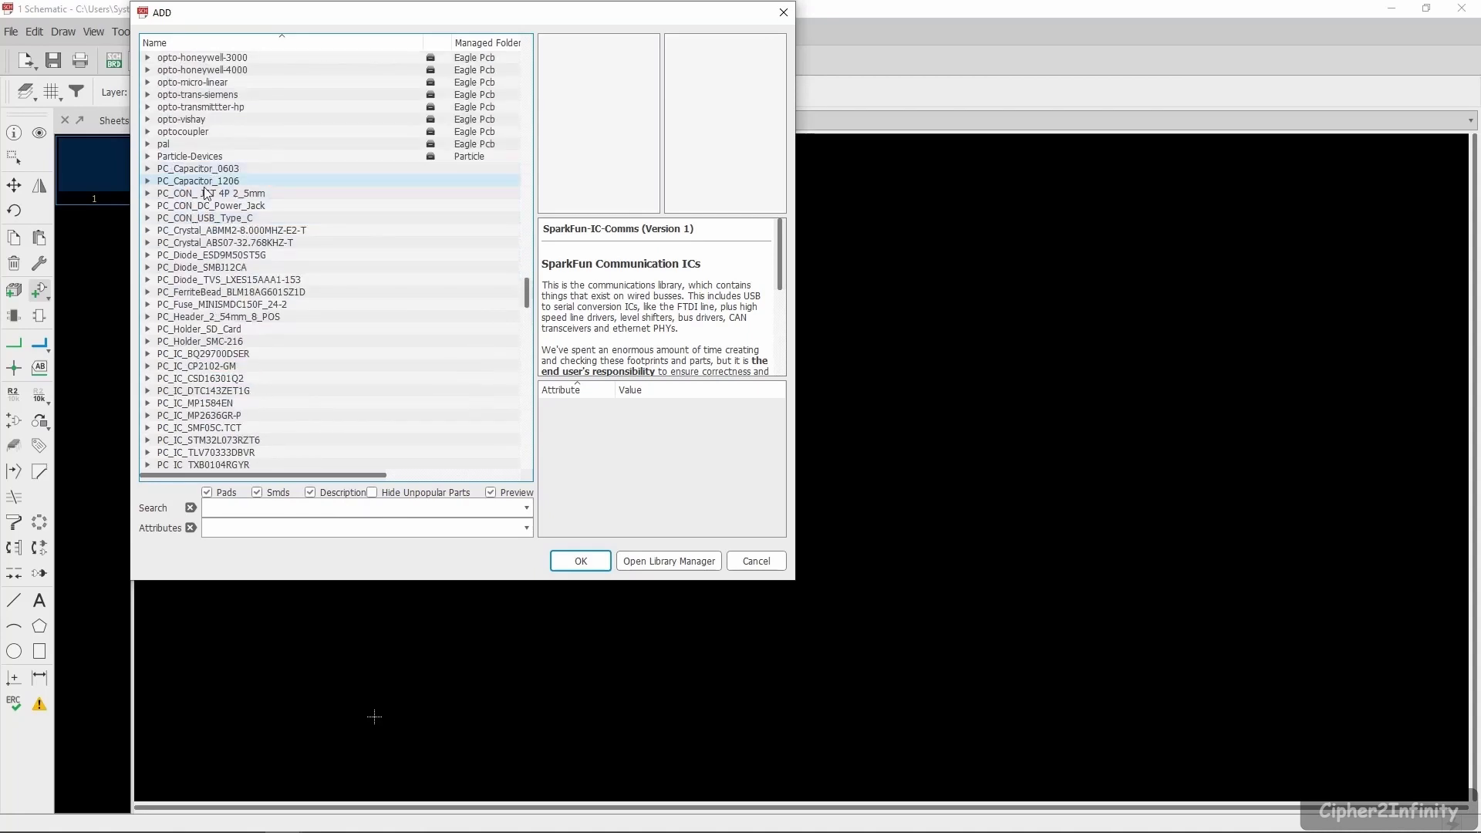
pyautogui.scroll(-5, 193, 324)
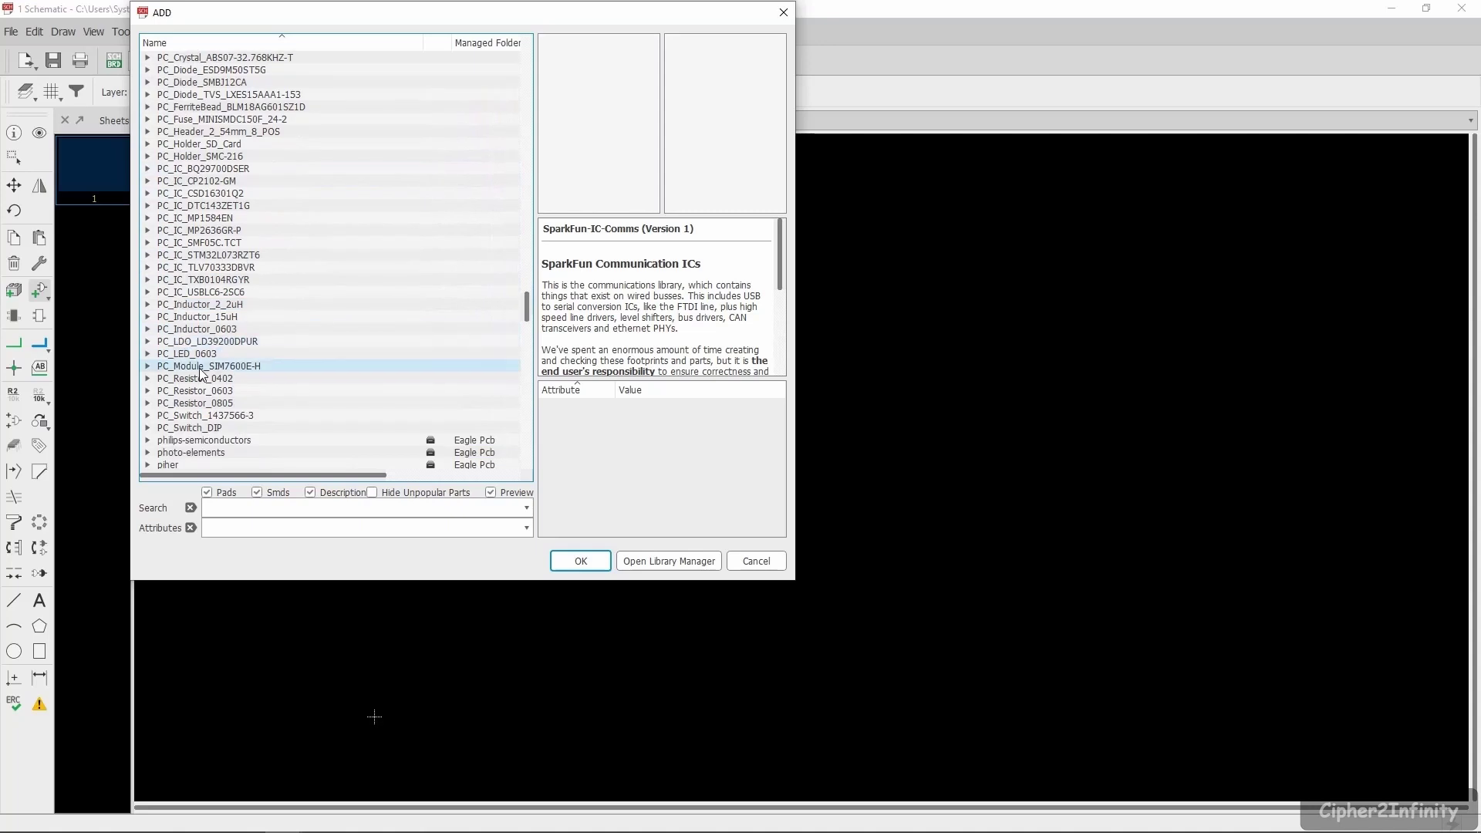
pyautogui.scroll(3, 213, 430)
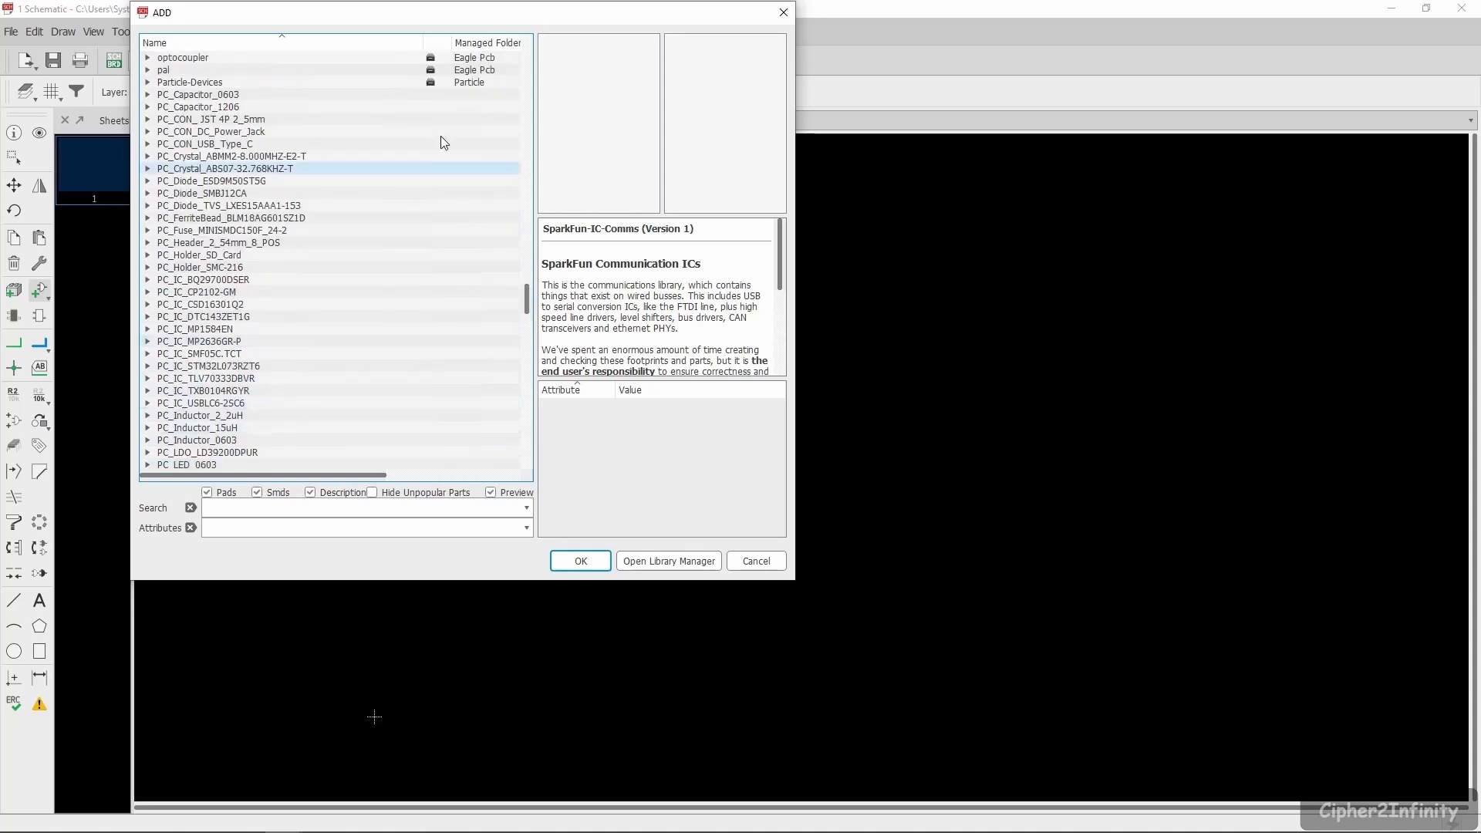
pyautogui.click(784, 13)
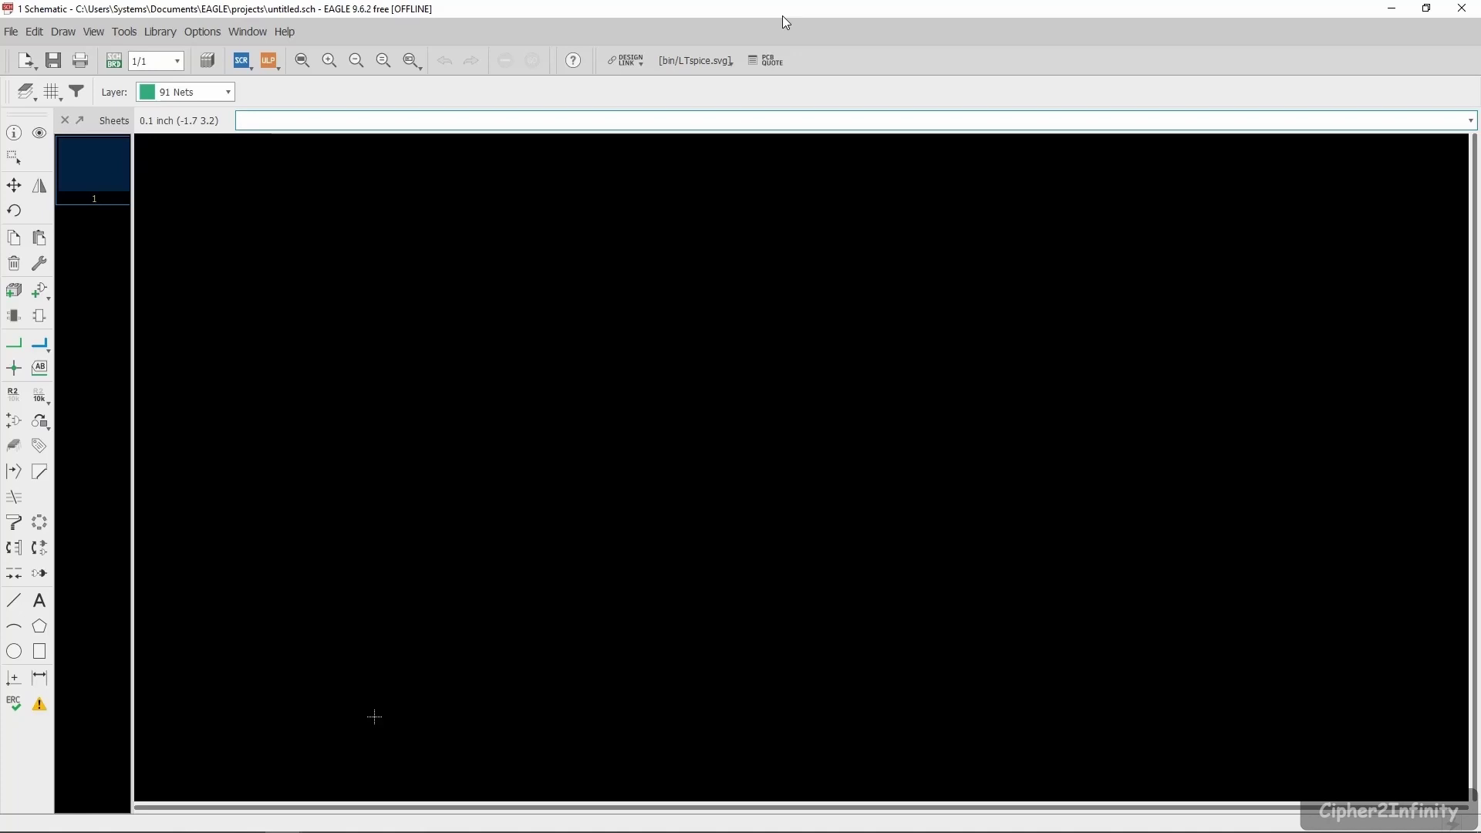
# - Switch to the browser and view the SnapEDA and Component Search Engine home pages
pyautogui.hotkey('ctrl', 'g')
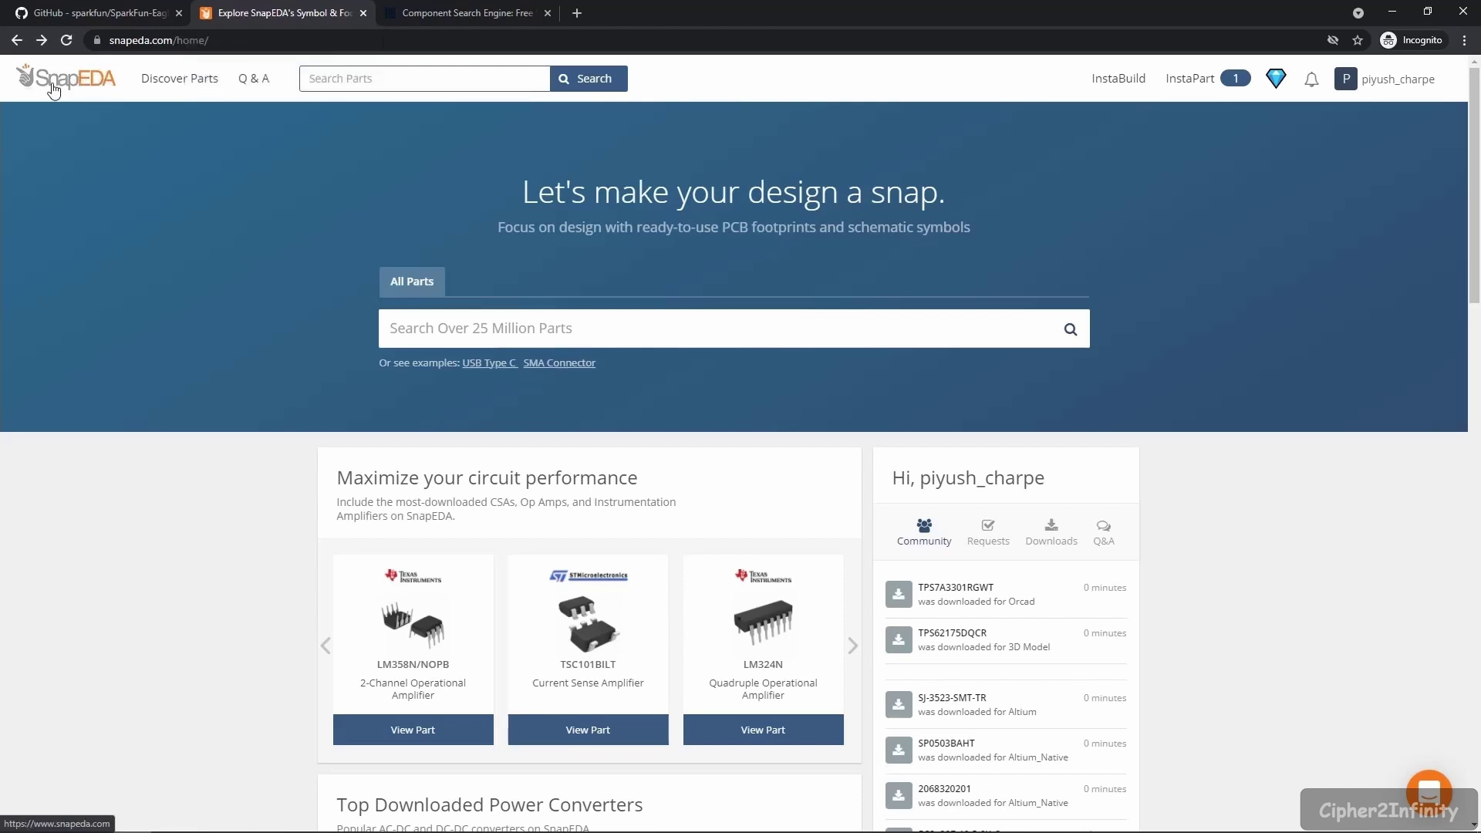
pyautogui.click(414, 14)
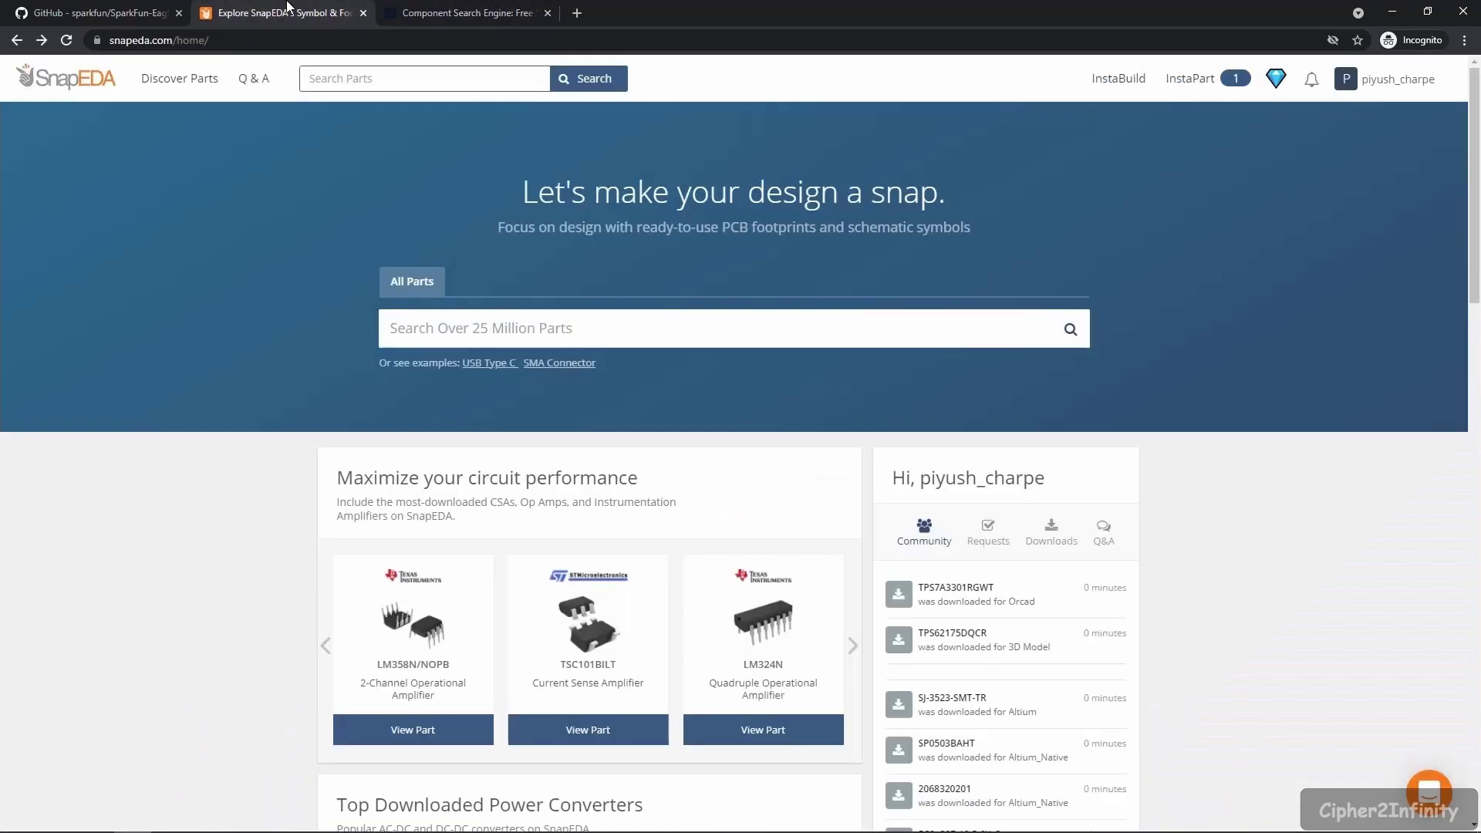
pyautogui.click(286, 13)
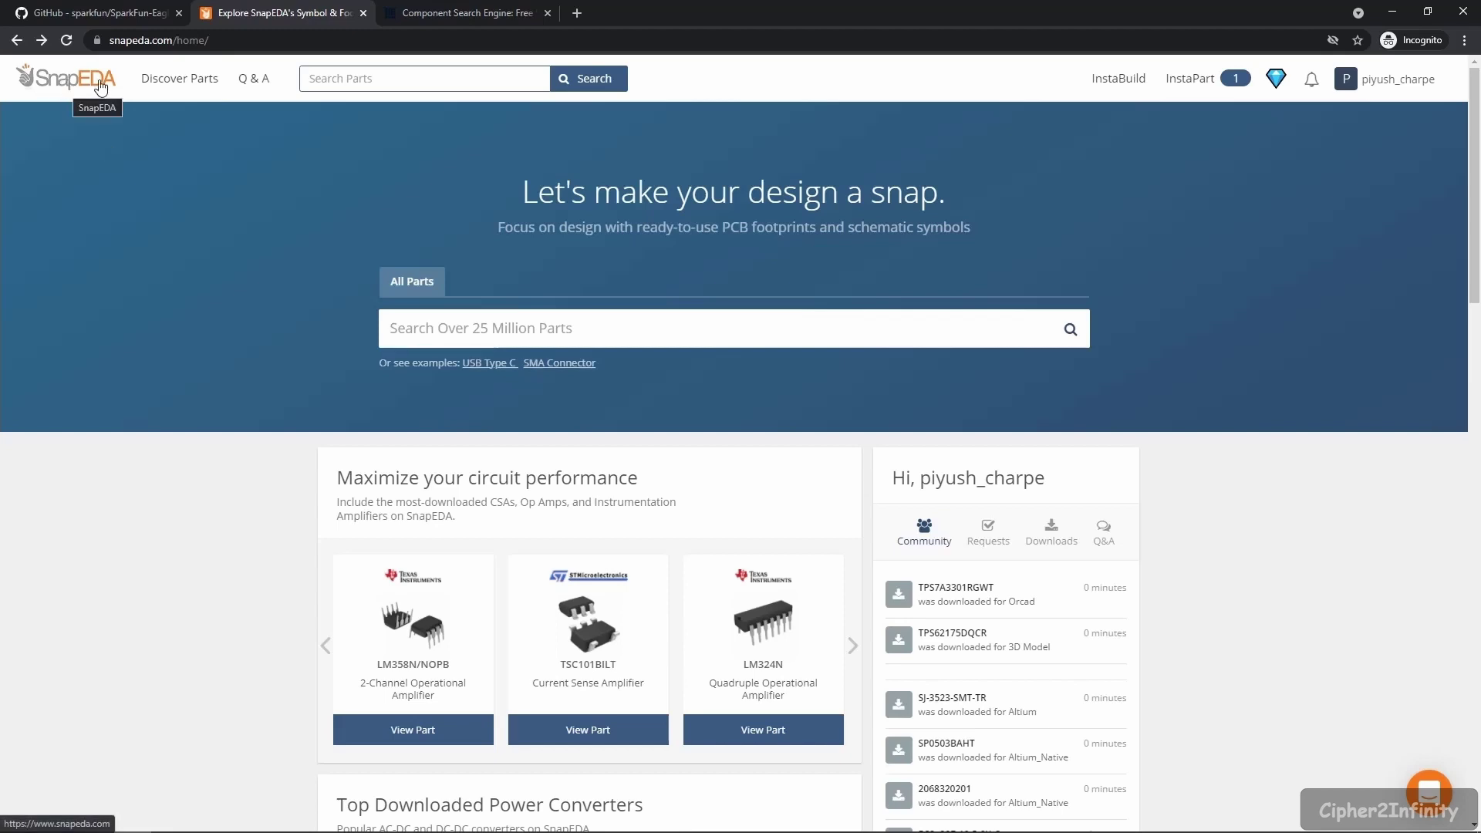
pyautogui.click(437, 12)
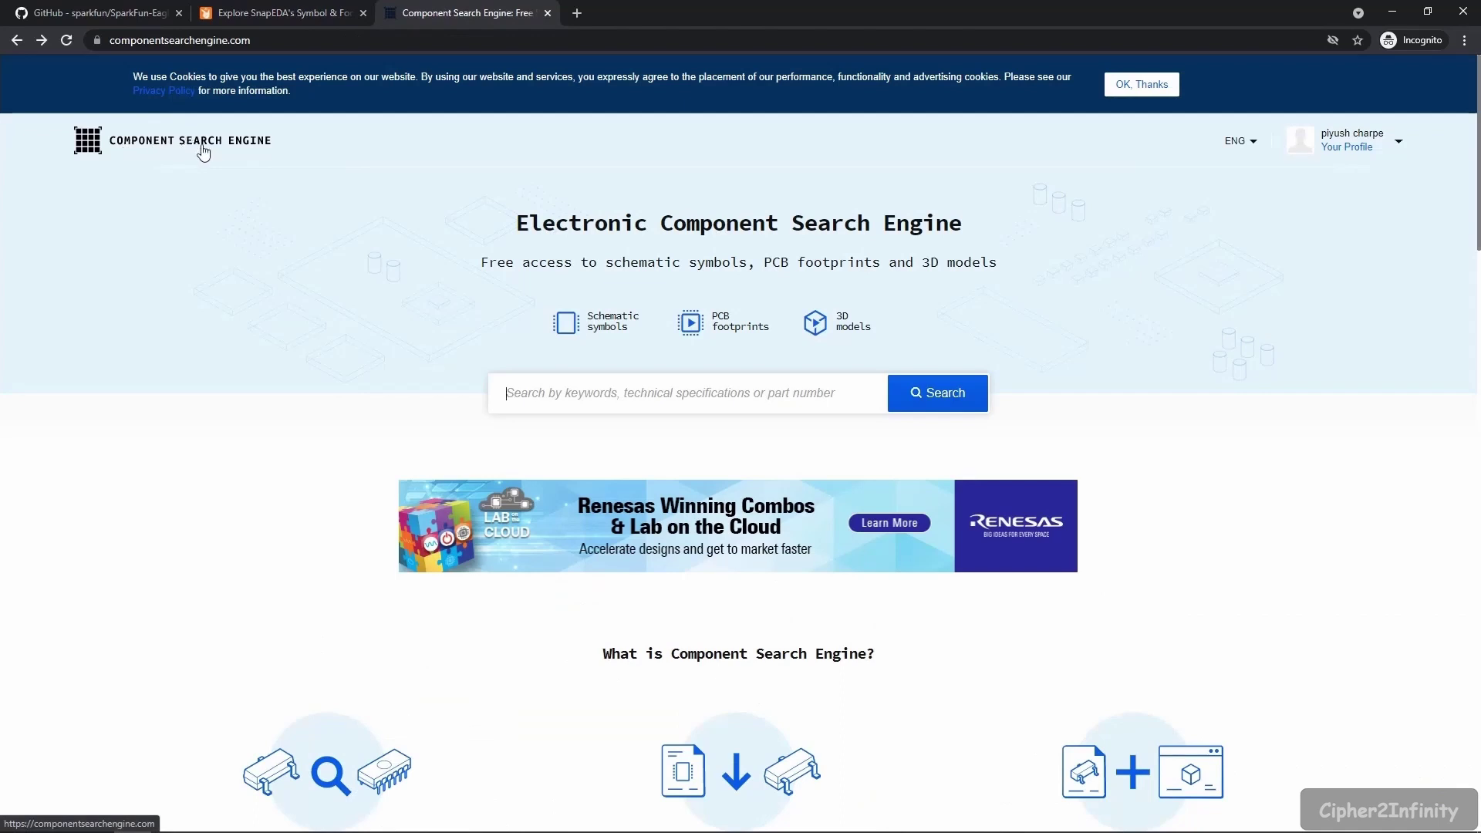
# - Search SnapEDA for ATMEGA2560-16AU and check which data is available for the matching parts
pyautogui.click(272, 10)
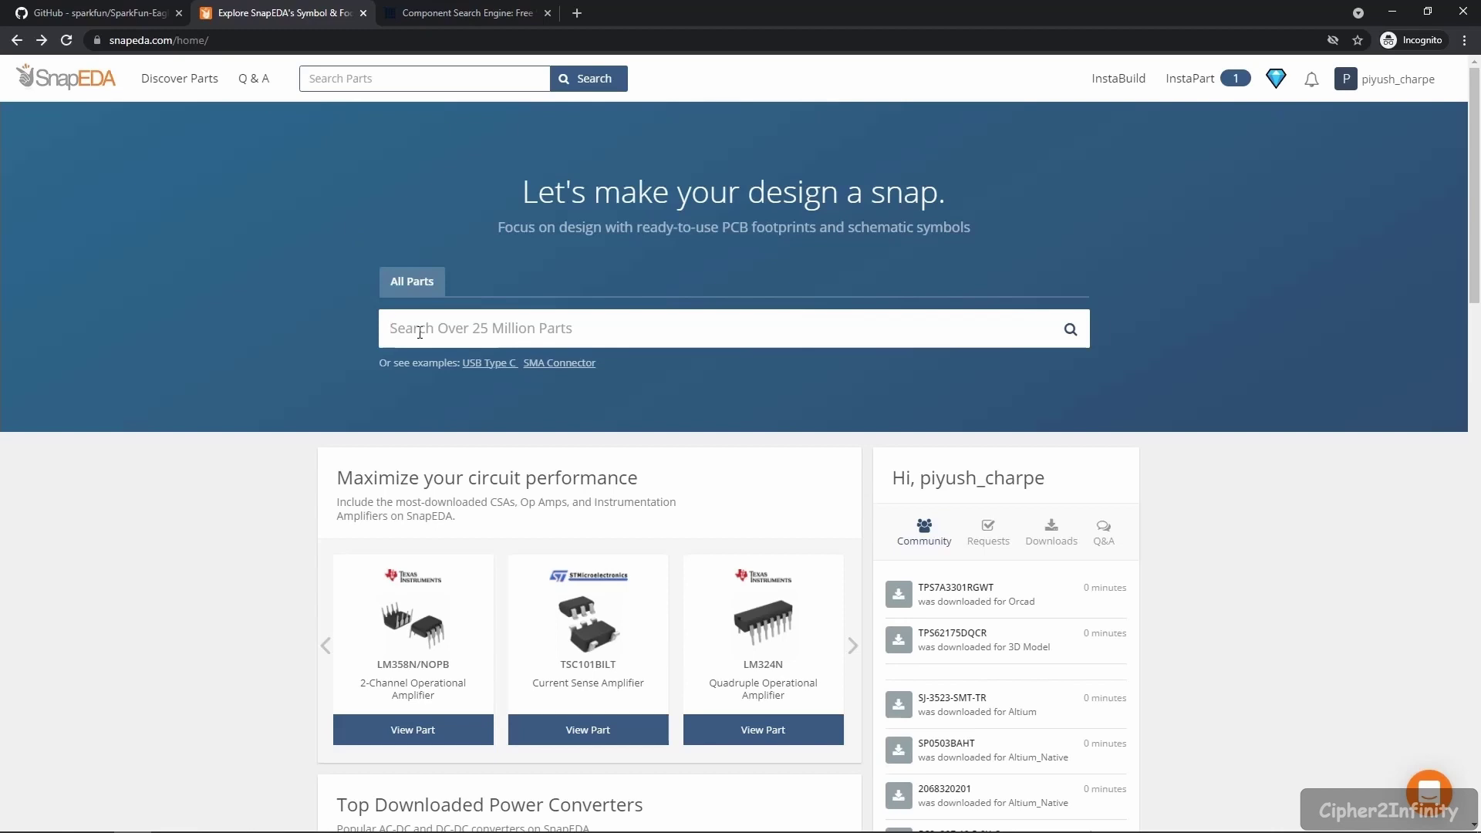
pyautogui.write('ATMEGA256')
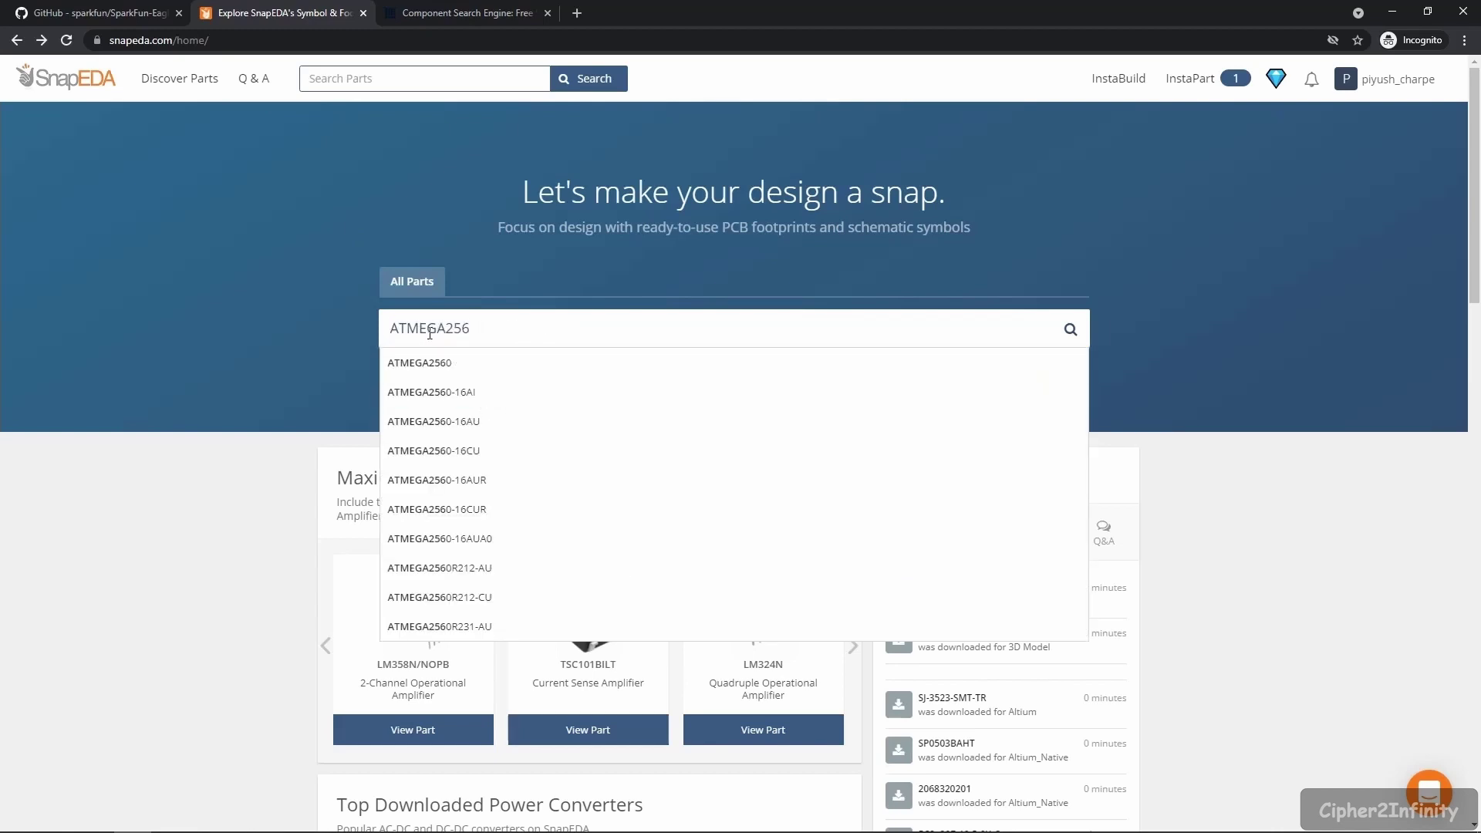
pyautogui.click(476, 424)
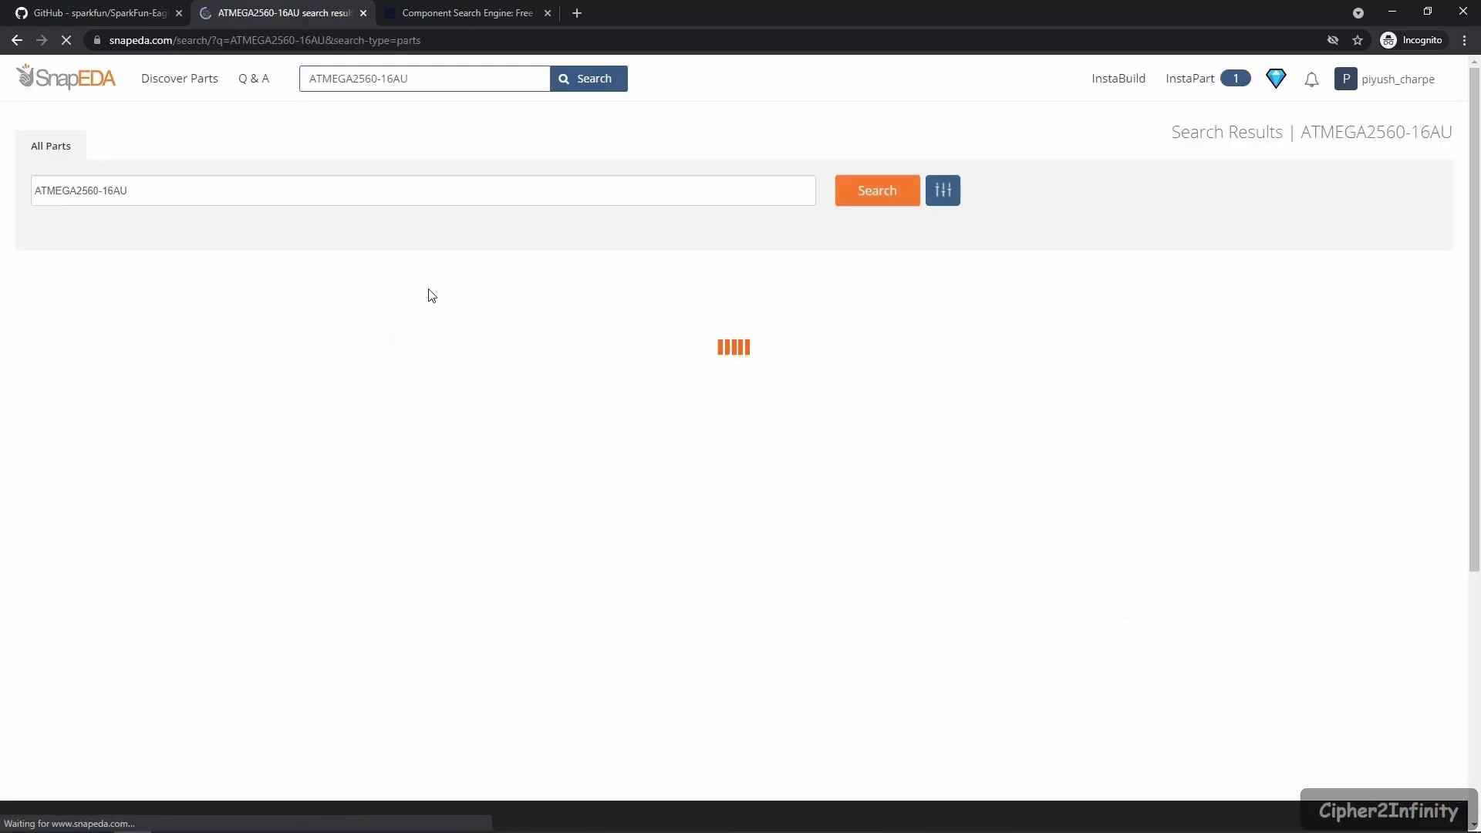
pyautogui.scroll(-1, 430, 292)
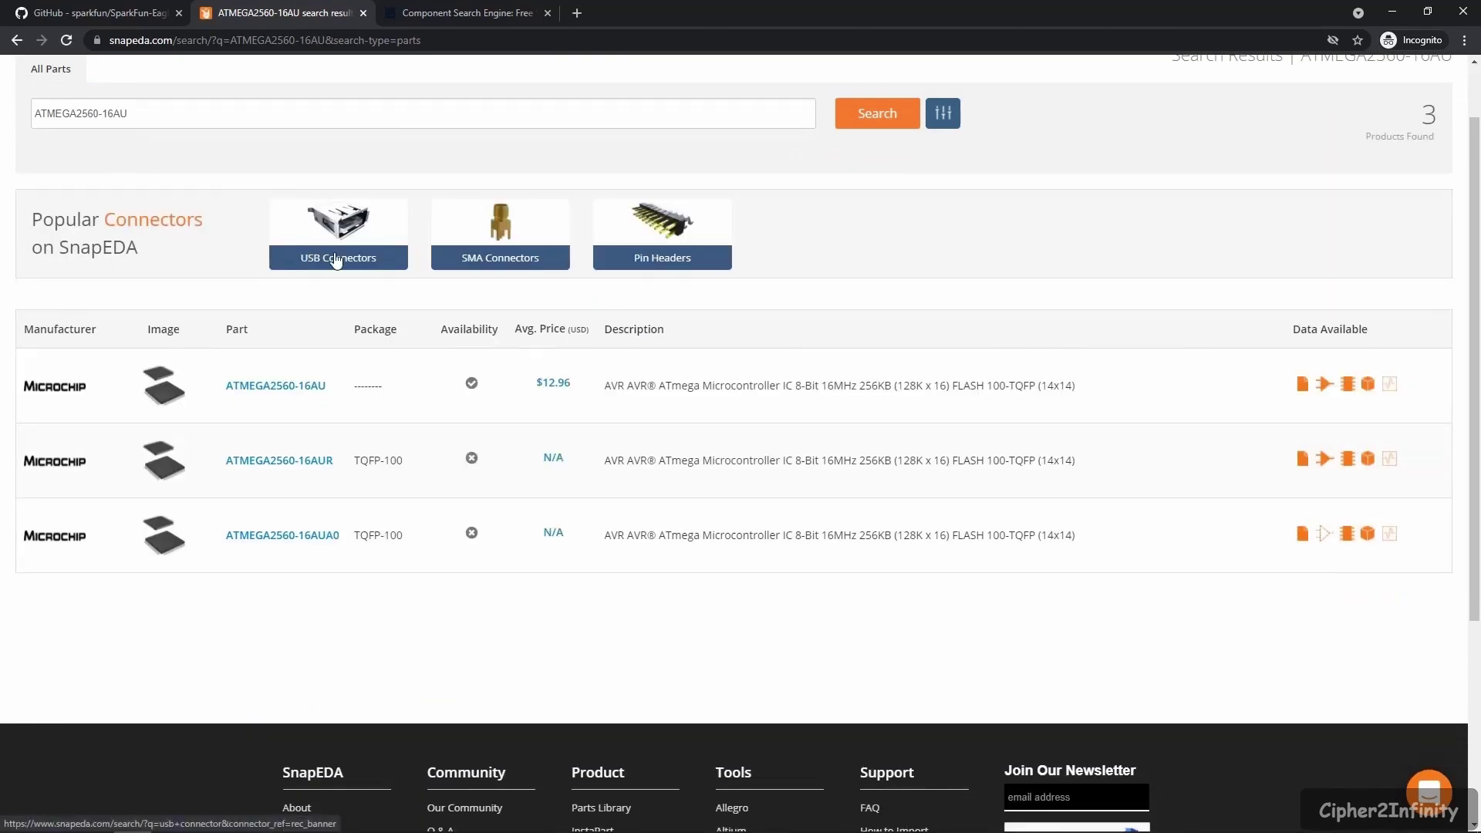
pyautogui.scroll(1, 845, 341)
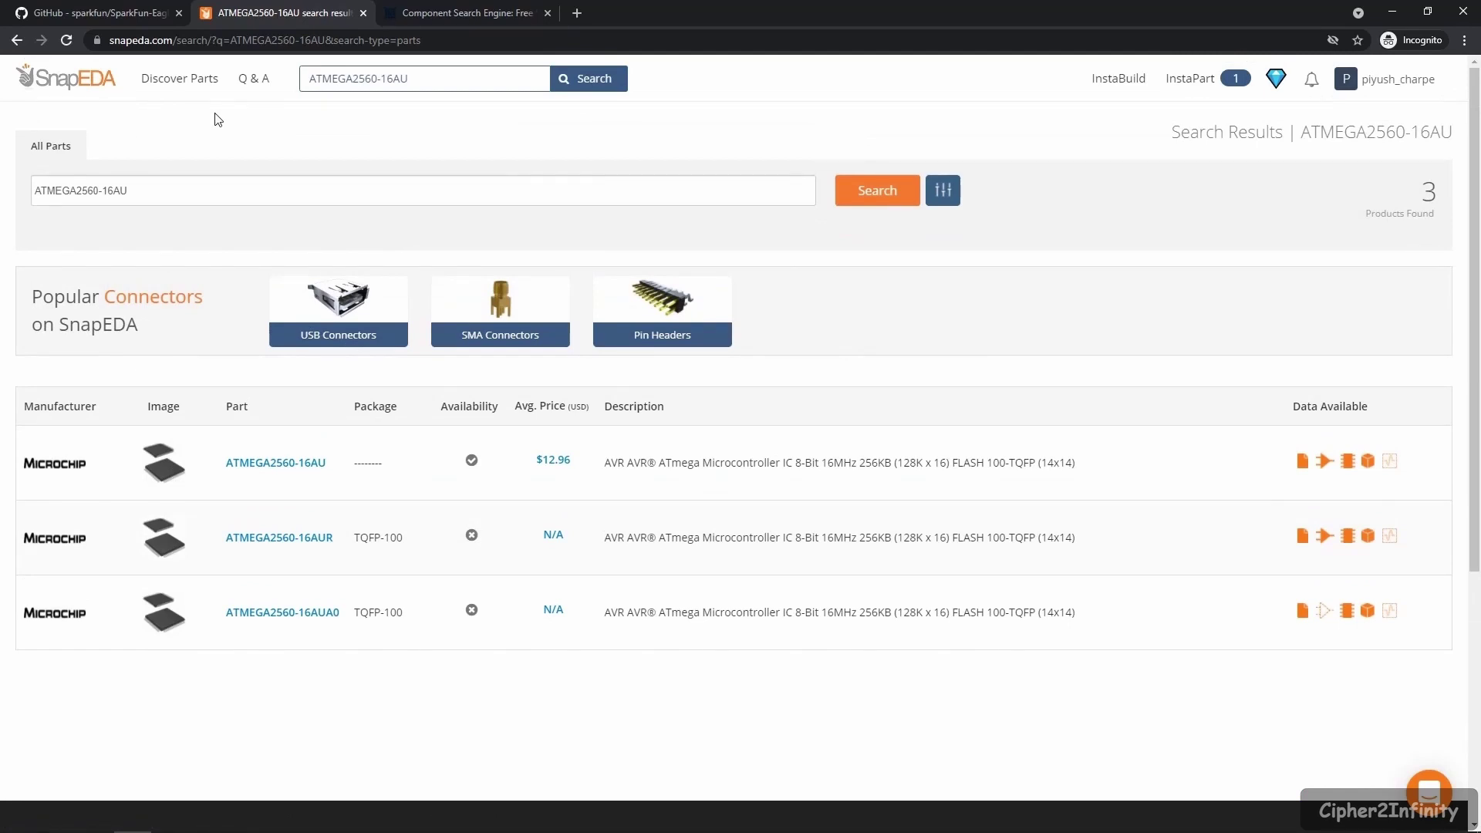
pyautogui.click(446, 13)
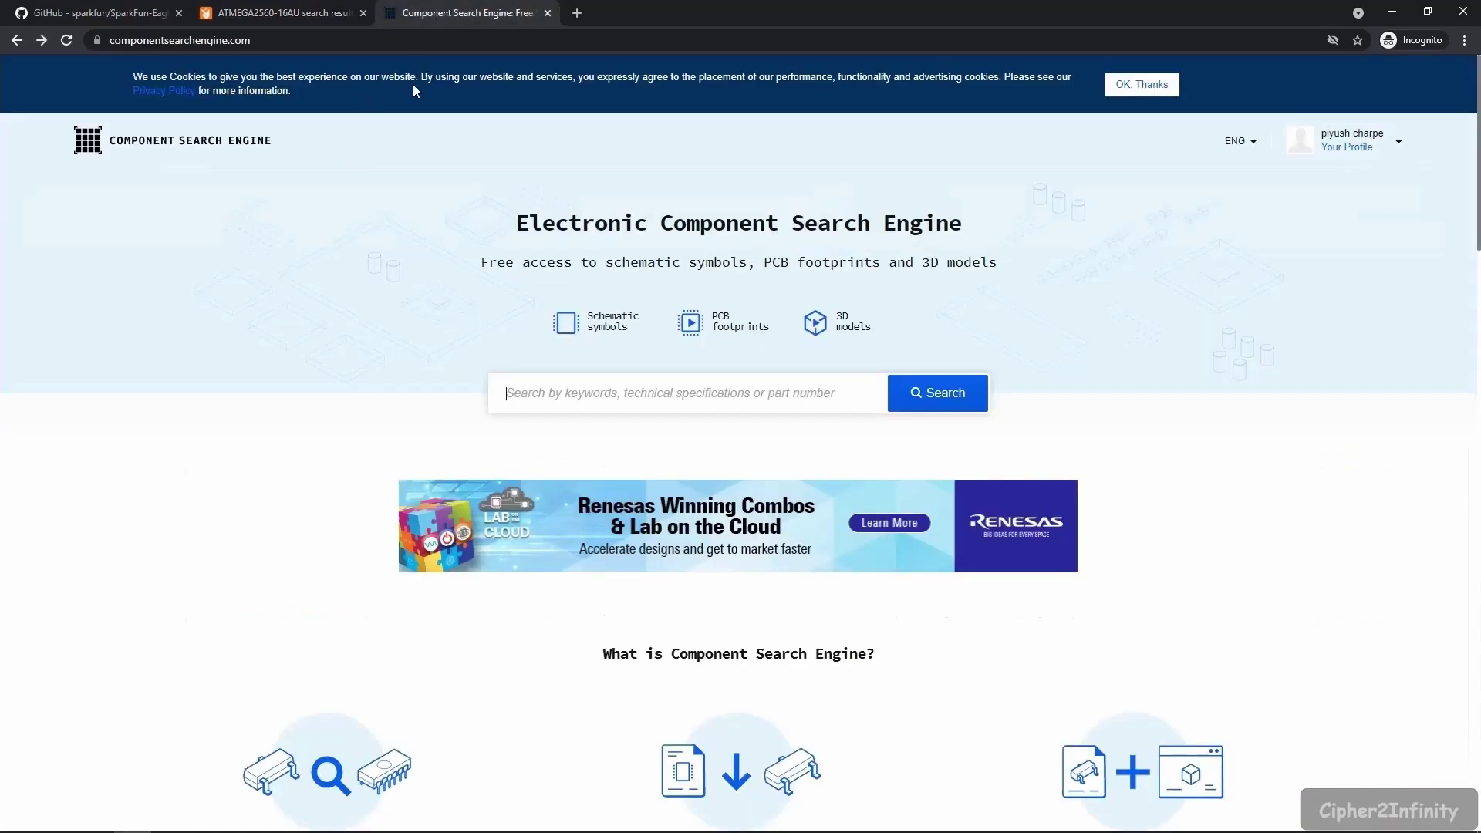
pyautogui.click(300, 13)
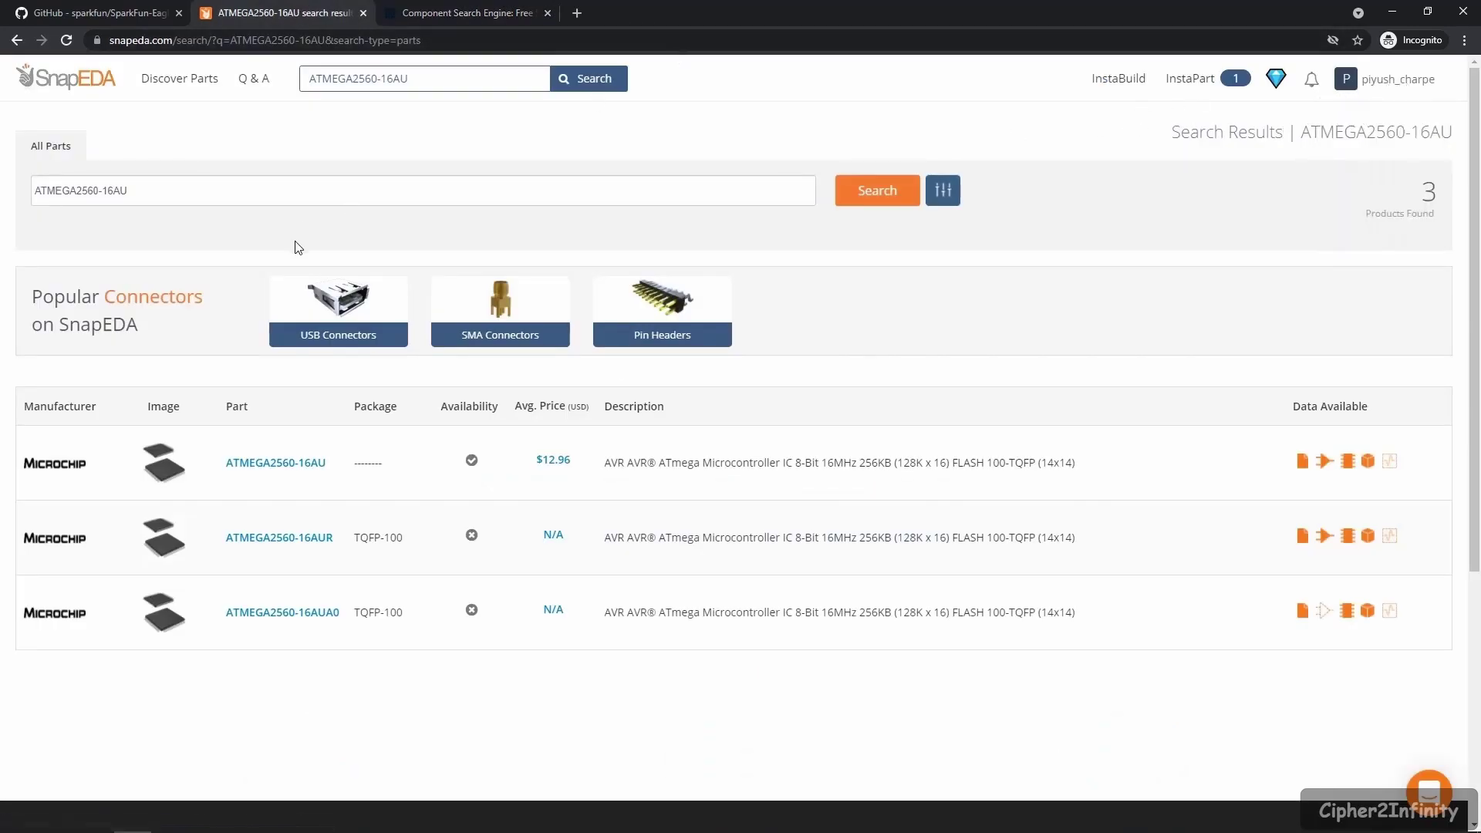
pyautogui.scroll(-2, 296, 247)
pyautogui.moveTo(191, 326)
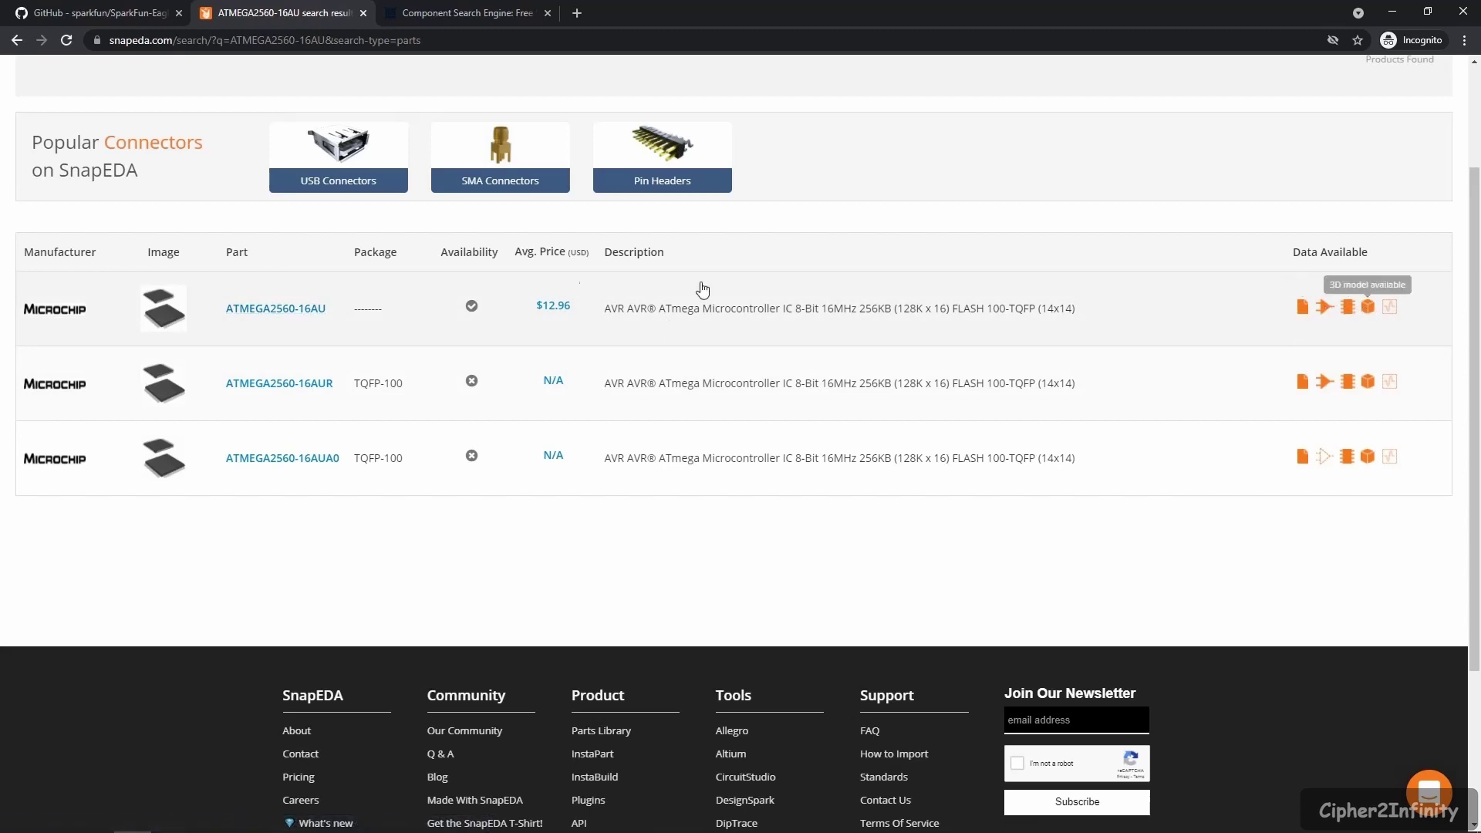
# - Open the ATMEGA2560-16AU part page and download its symbol and footprint in EAGLE format
pyautogui.click(299, 320)
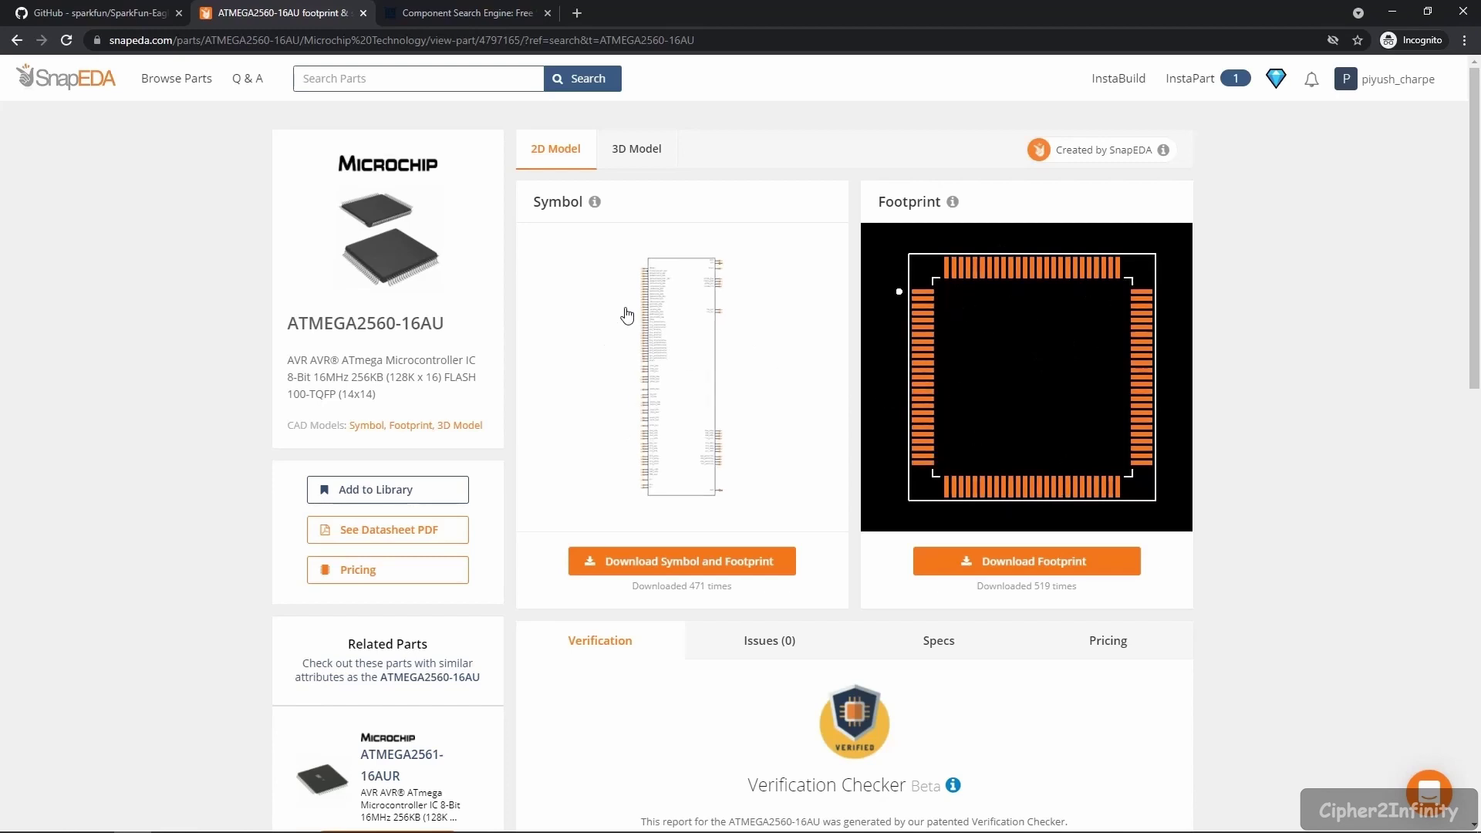
pyautogui.scroll(-1, 771, 176)
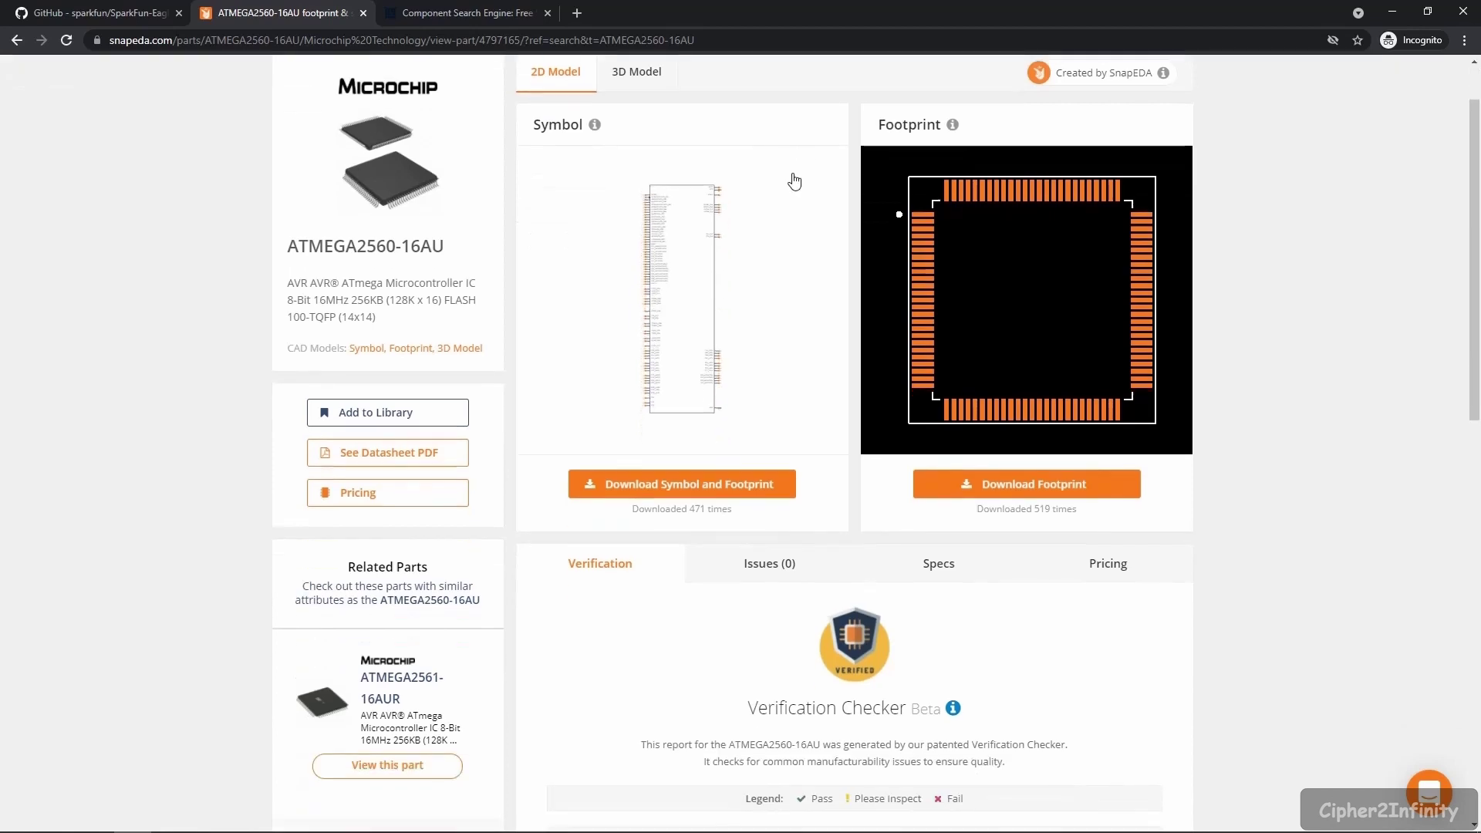
pyautogui.click(630, 489)
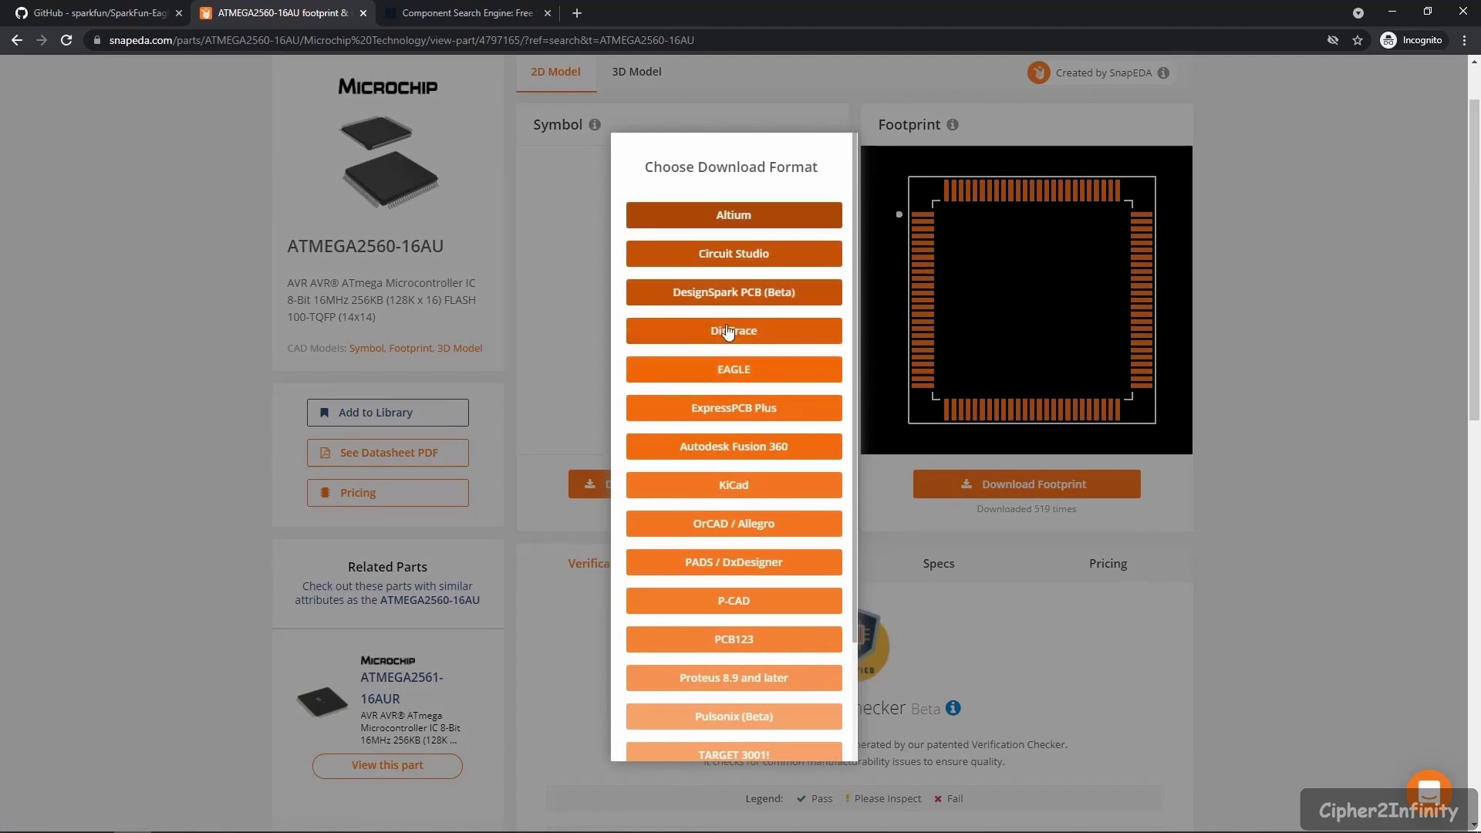
pyautogui.click(736, 372)
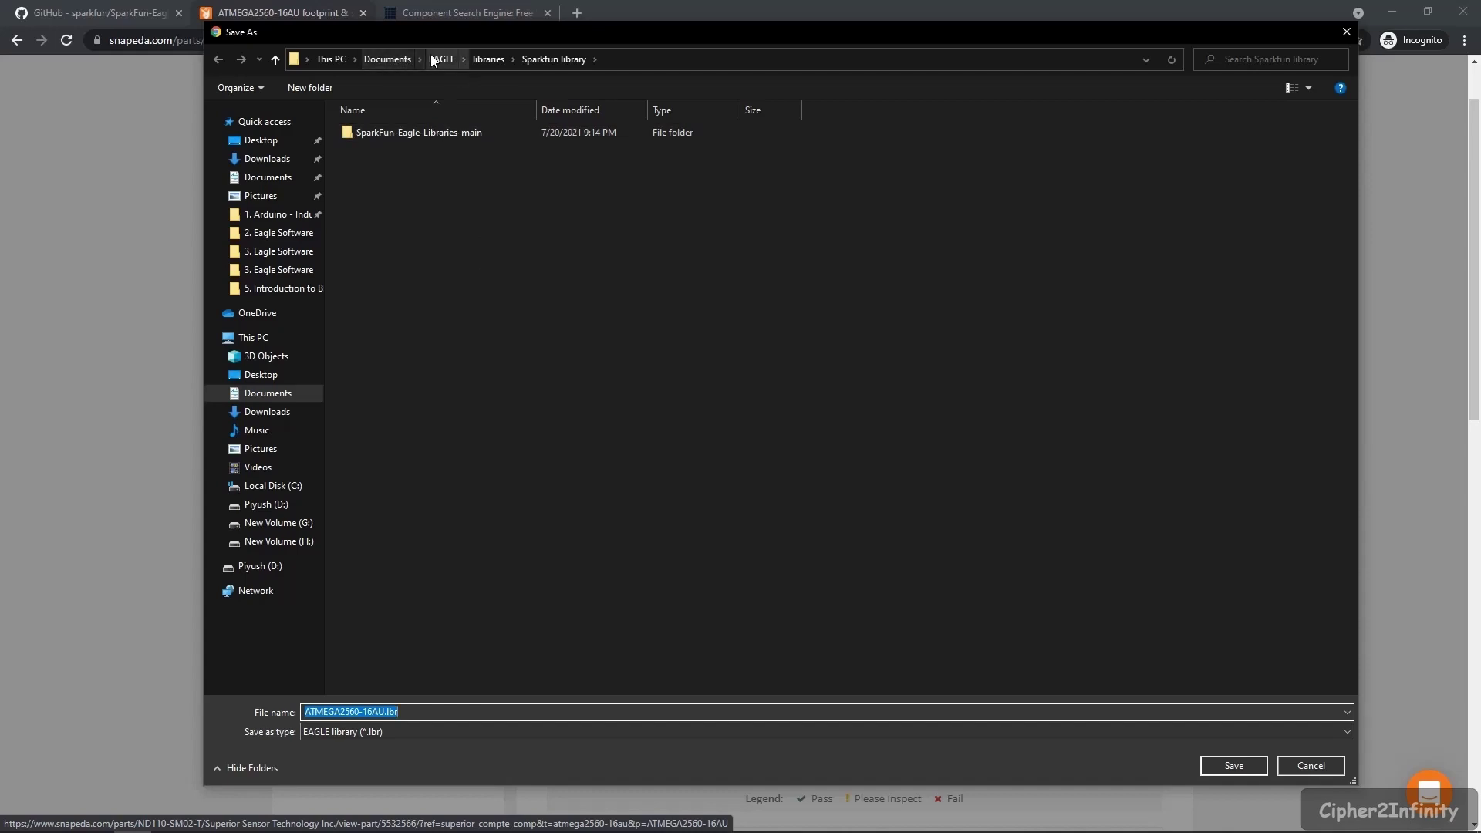
# - Save the downloaded library as PC_IC_ATMEGA2560-16AU.lbr in the Documents > EAGLE > libraries folder
pyautogui.click(488, 59)
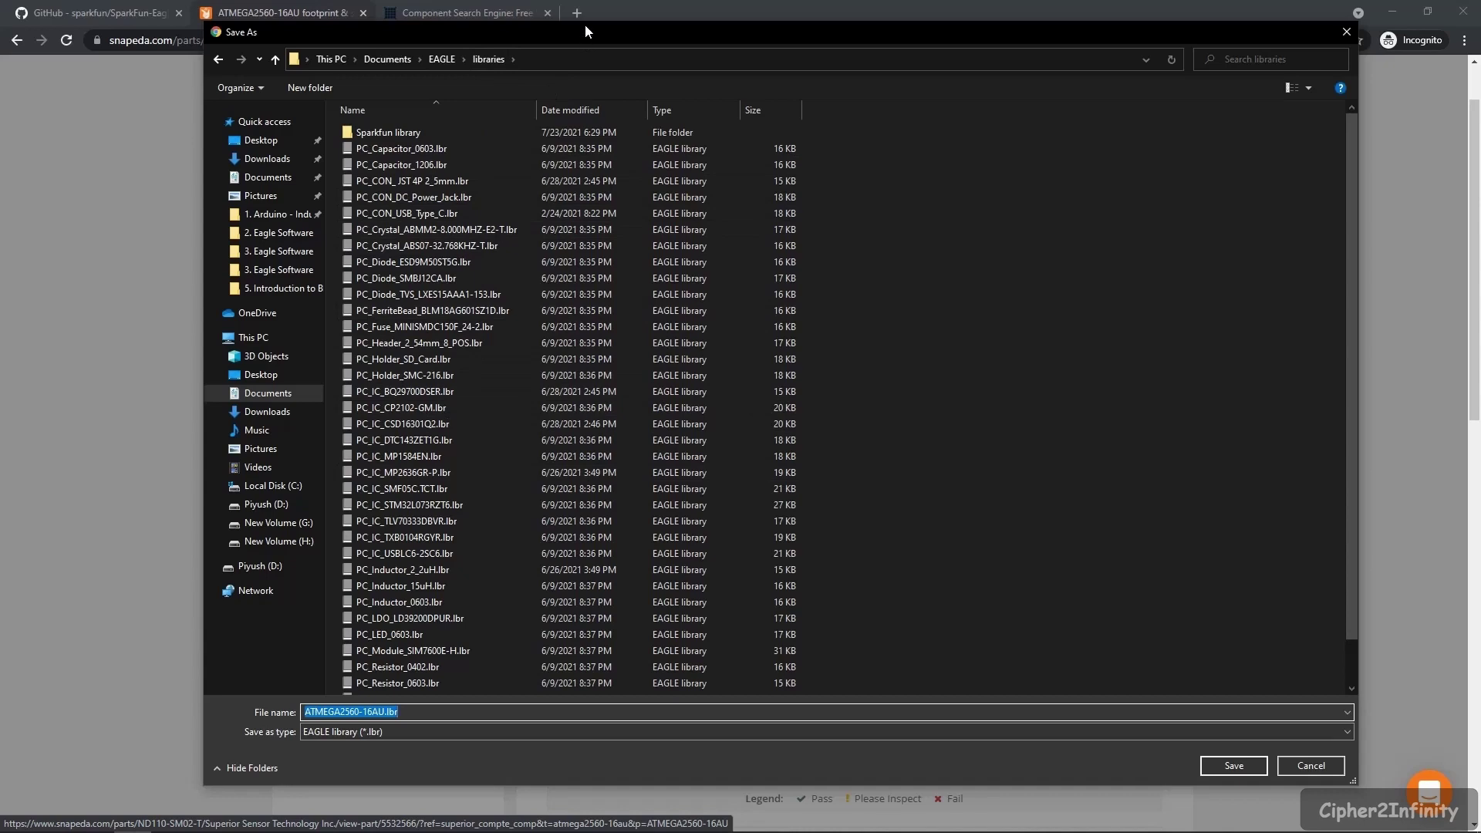
pyautogui.moveTo(583, 35); pyautogui.dragTo(586, 15)
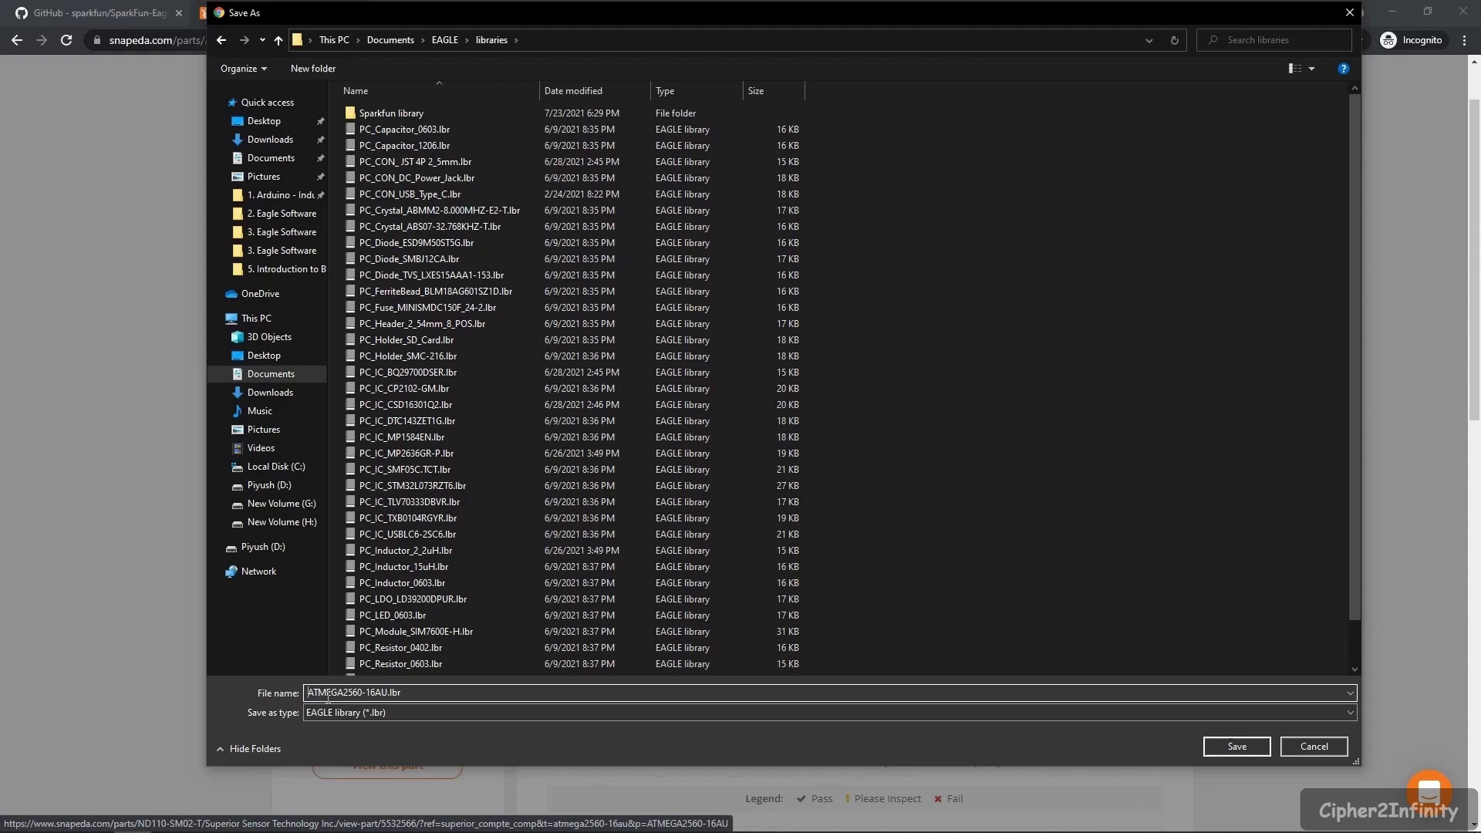
pyautogui.write('PC_')
pyautogui.write('IC_')
pyautogui.click(1256, 747)
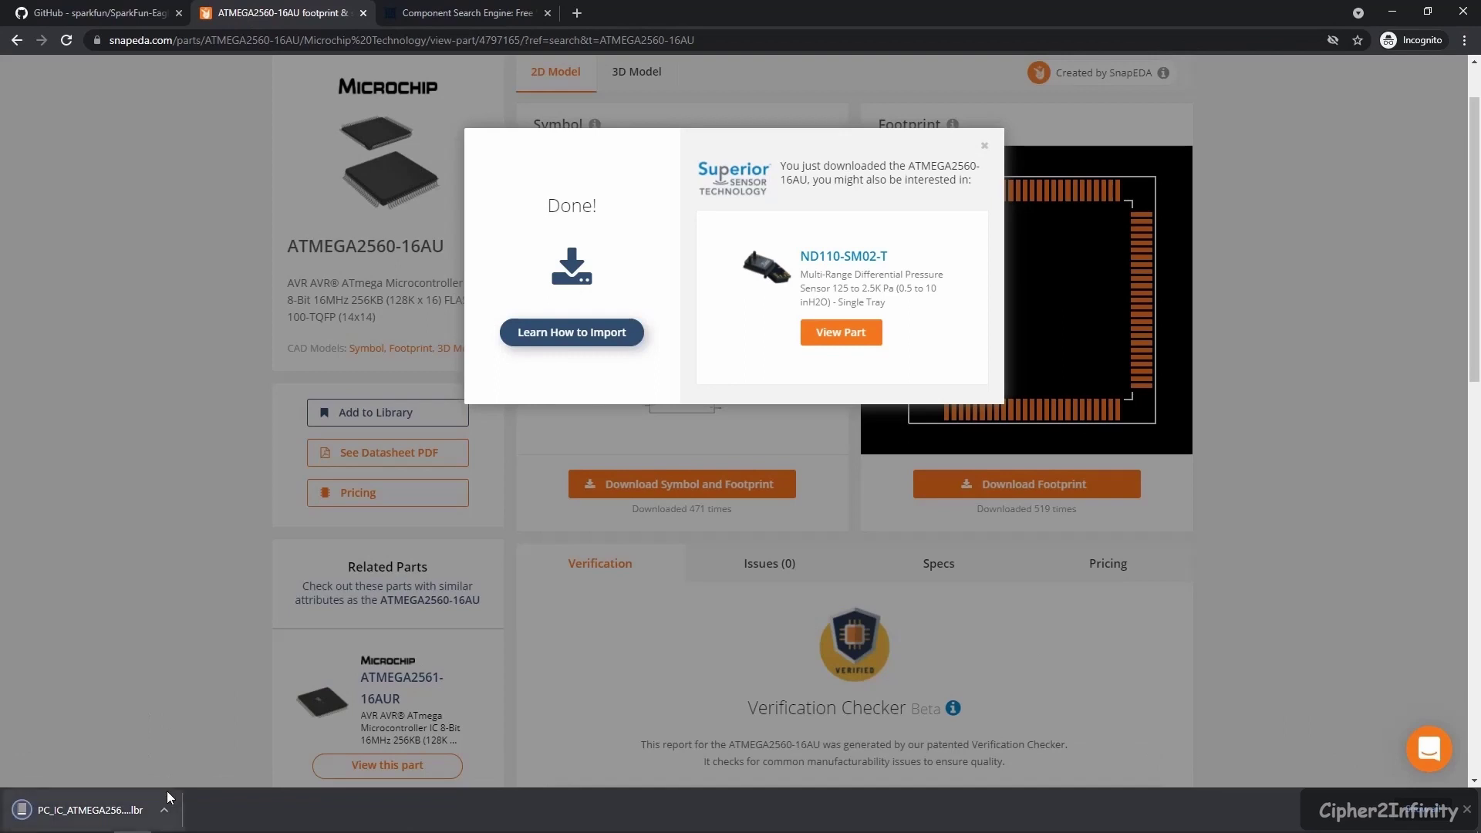
# - Return to the EAGLE schematic, open the Library Manager and show its Available libraries
pyautogui.click(1392, 13)
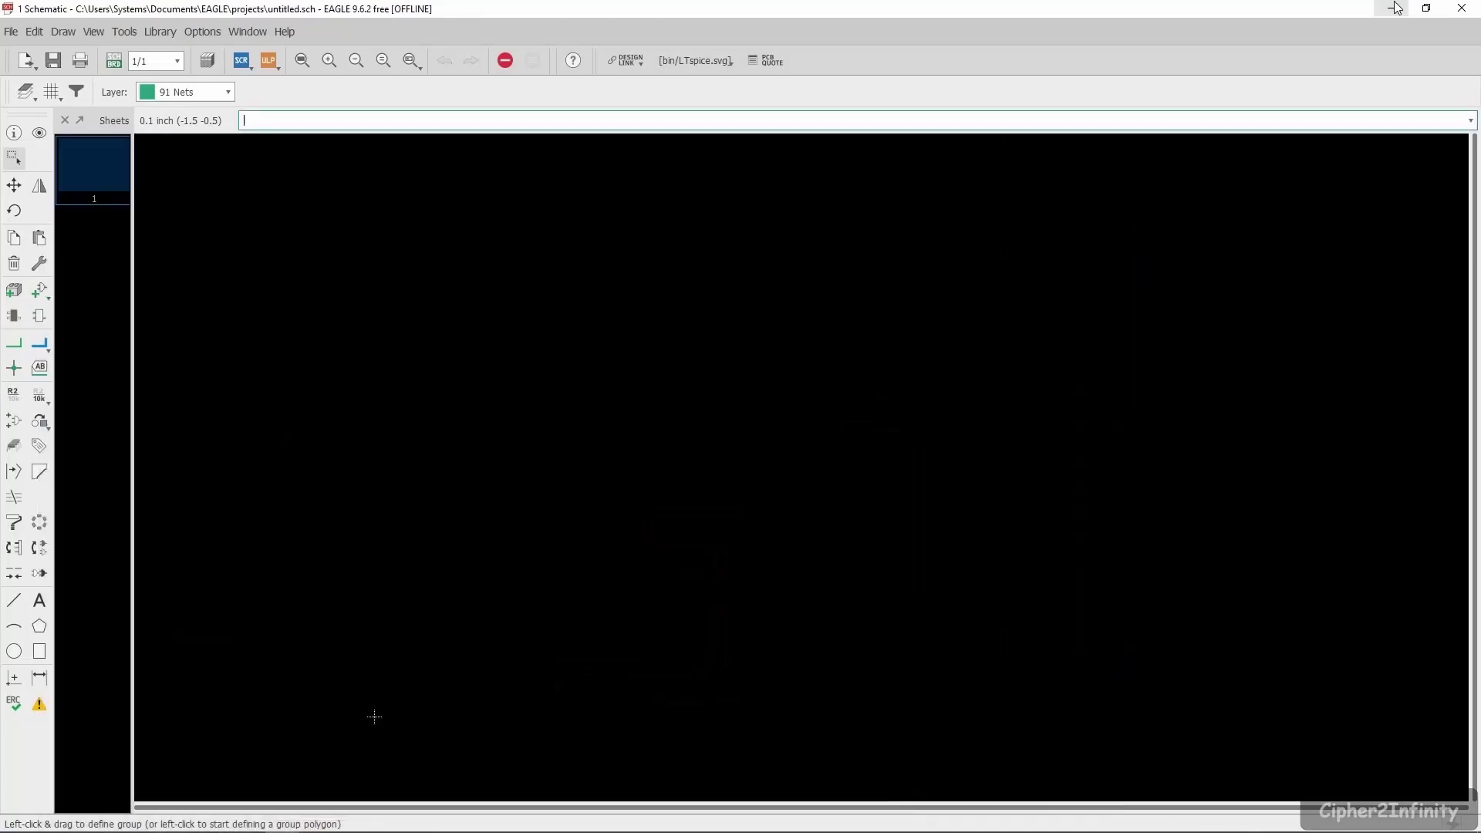
pyautogui.click(193, 30)
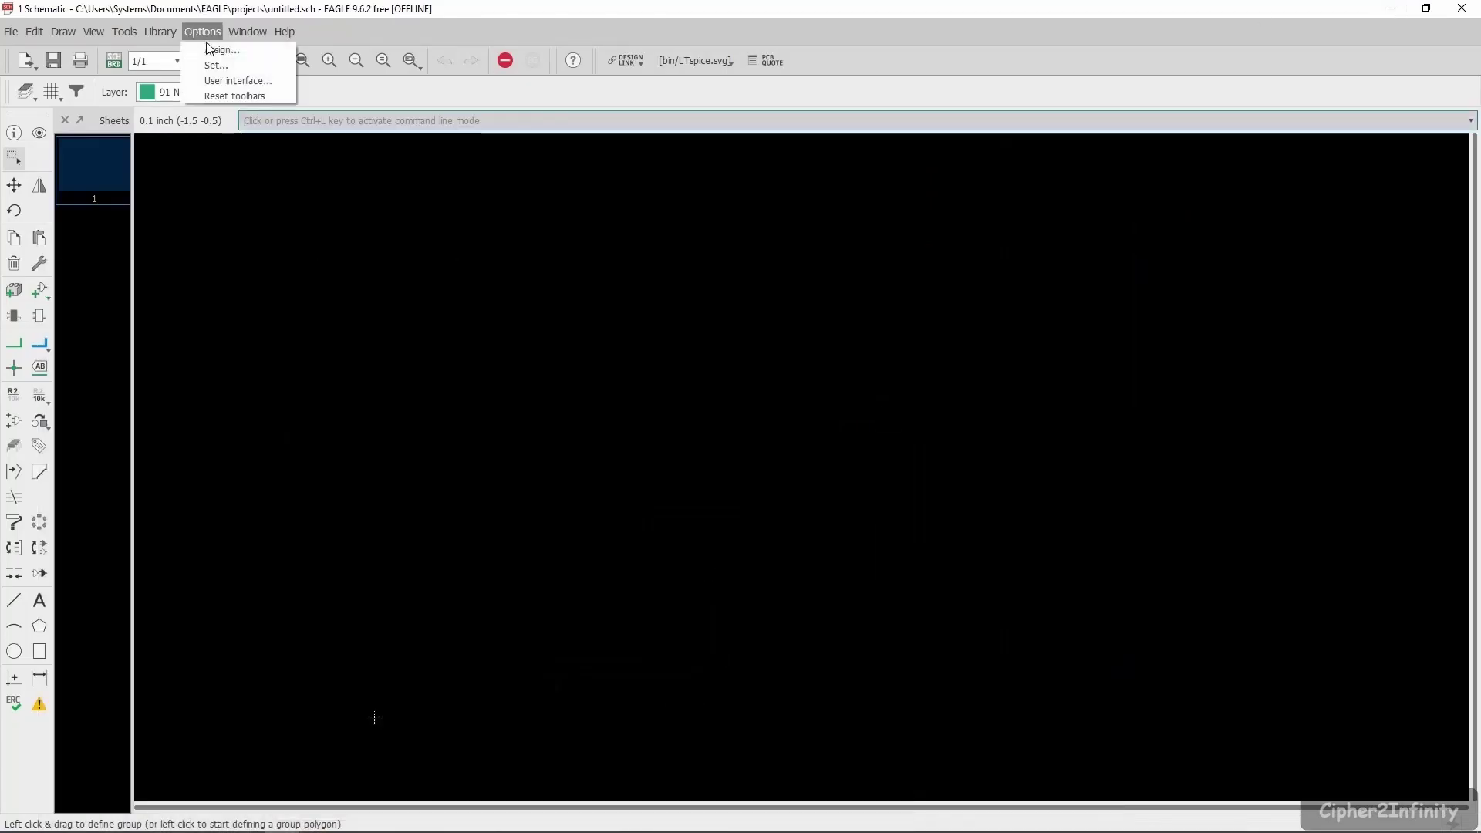
pyautogui.click(189, 30)
pyautogui.click(160, 31)
pyautogui.click(184, 49)
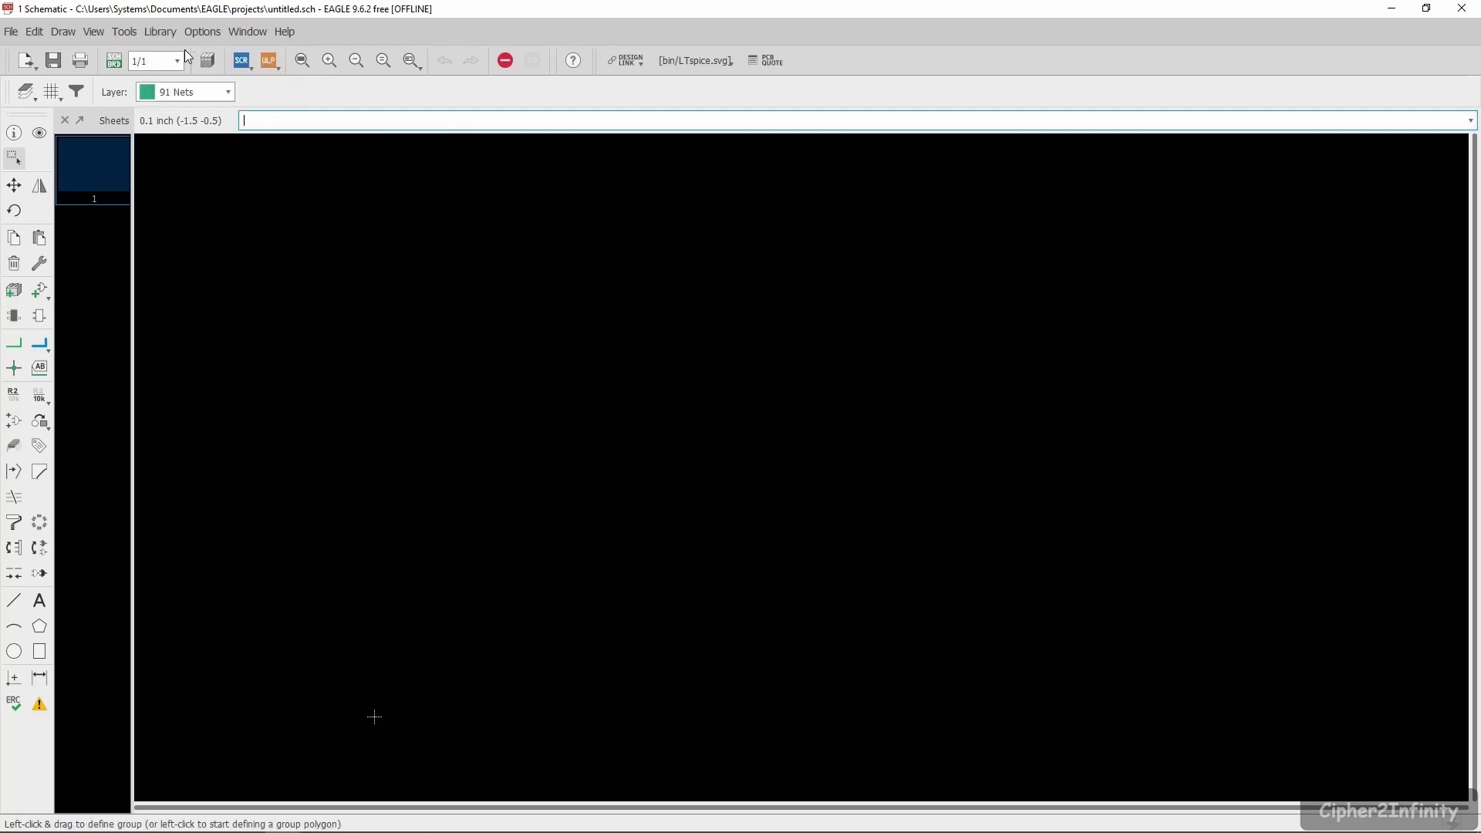
pyautogui.moveTo(265, 29); pyautogui.dragTo(512, 55)
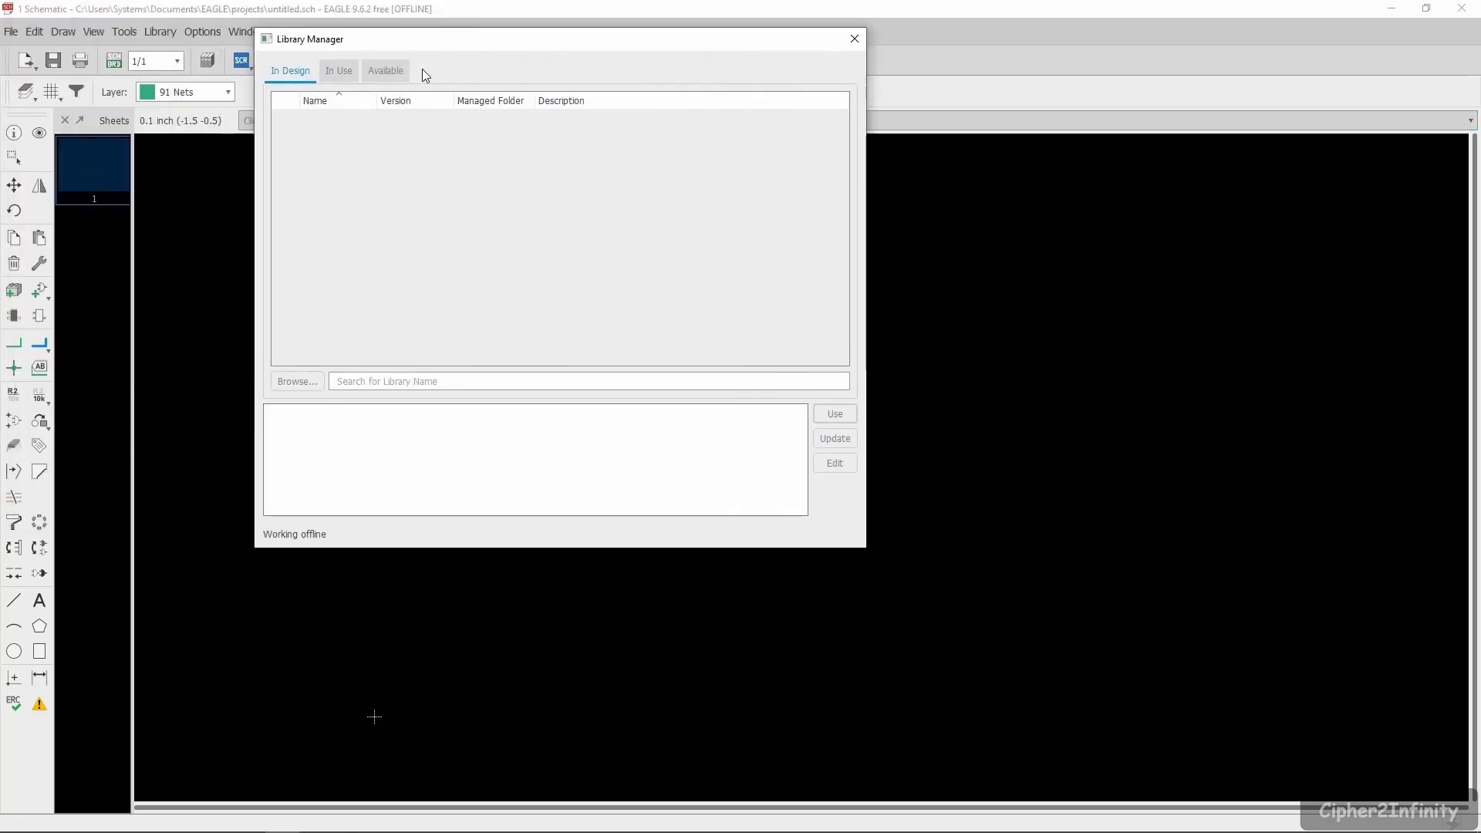
pyautogui.click(397, 71)
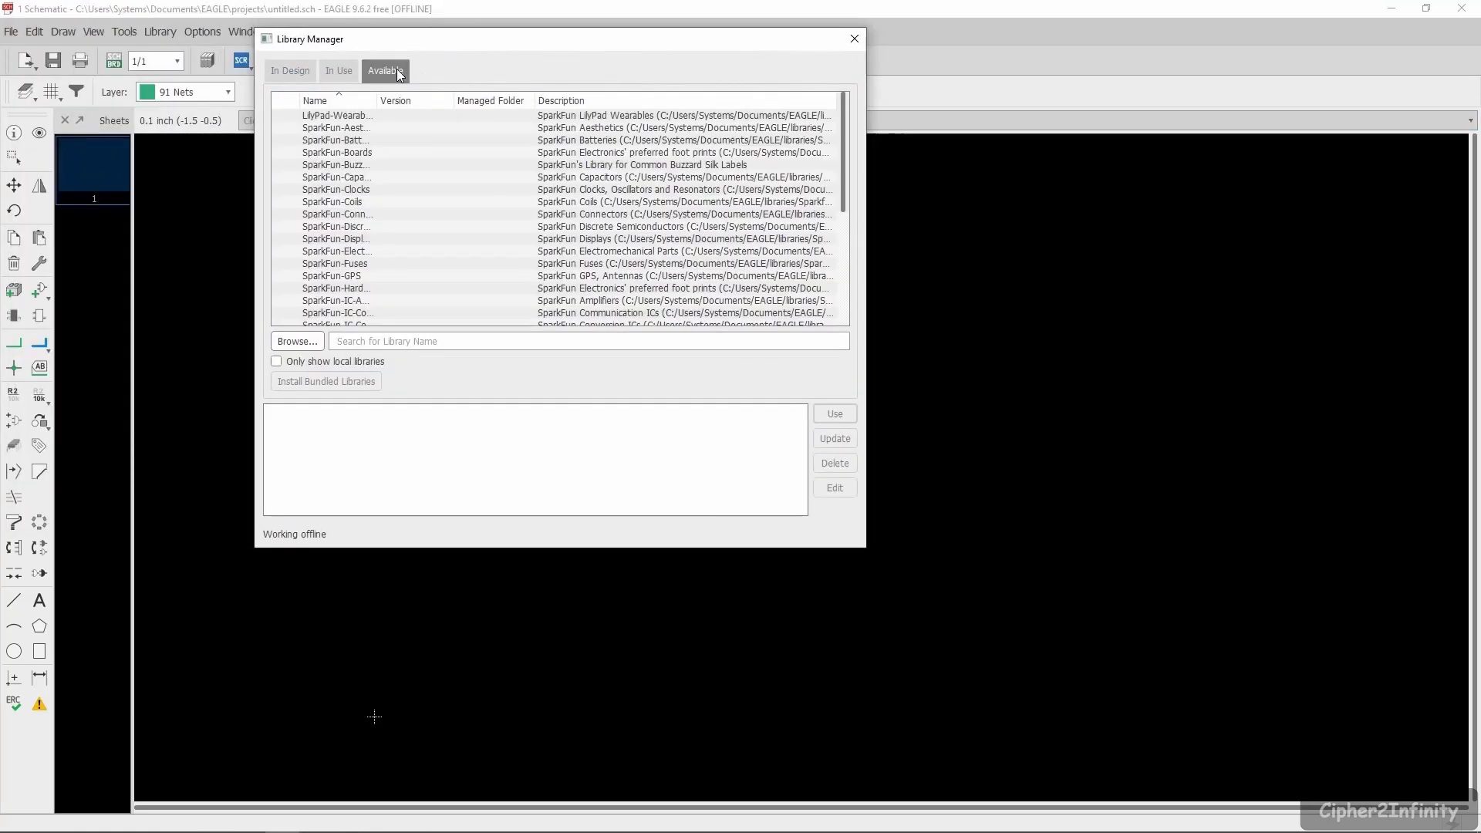
# - Browse to Documents > EAGLE > libraries and open PC_IC_ATMEGA2560-16AU.lbr to add it to the available libraries
pyautogui.click(295, 342)
pyautogui.scroll(-1, 473, 232)
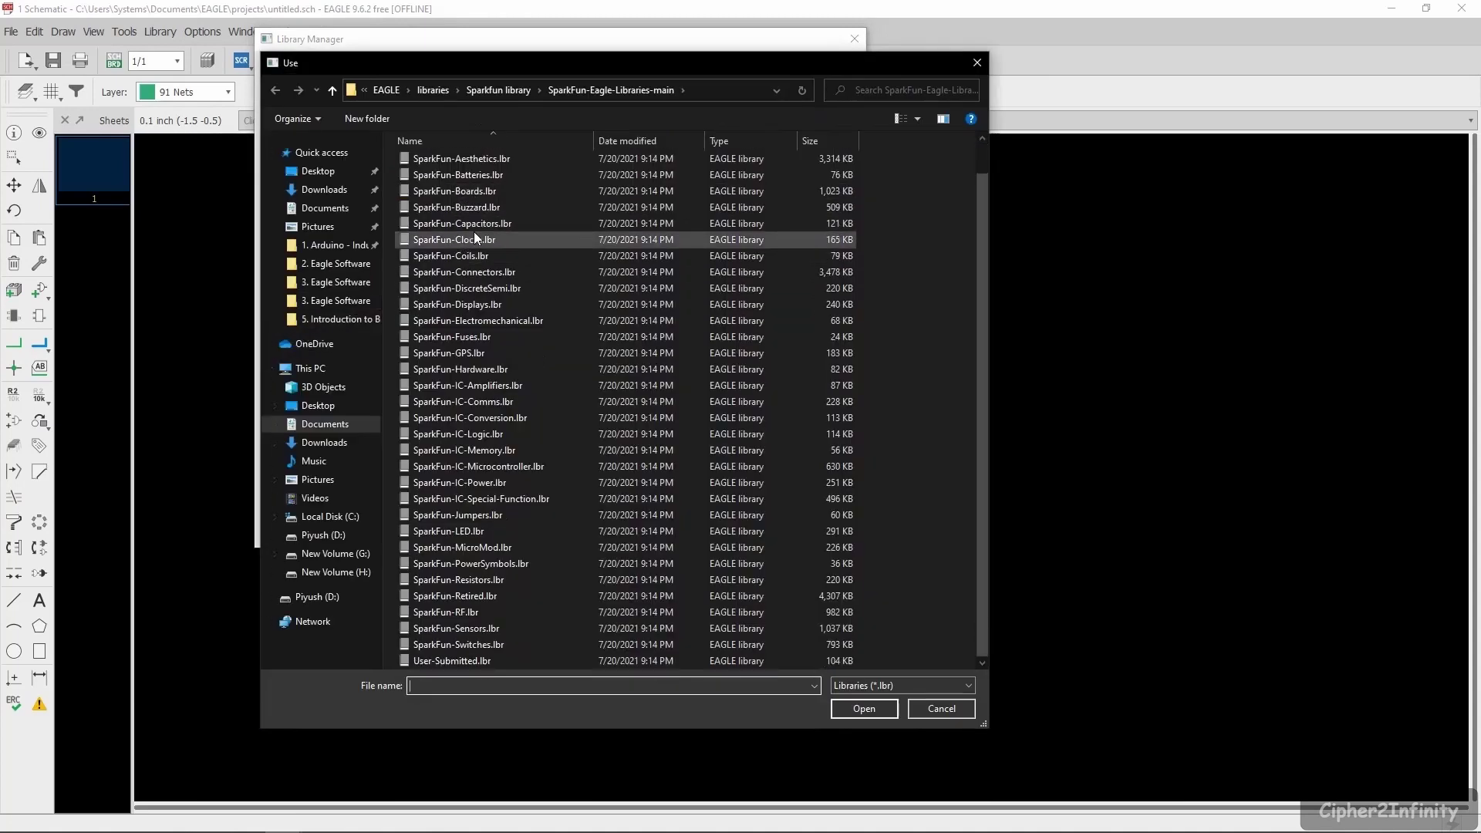
pyautogui.click(488, 91)
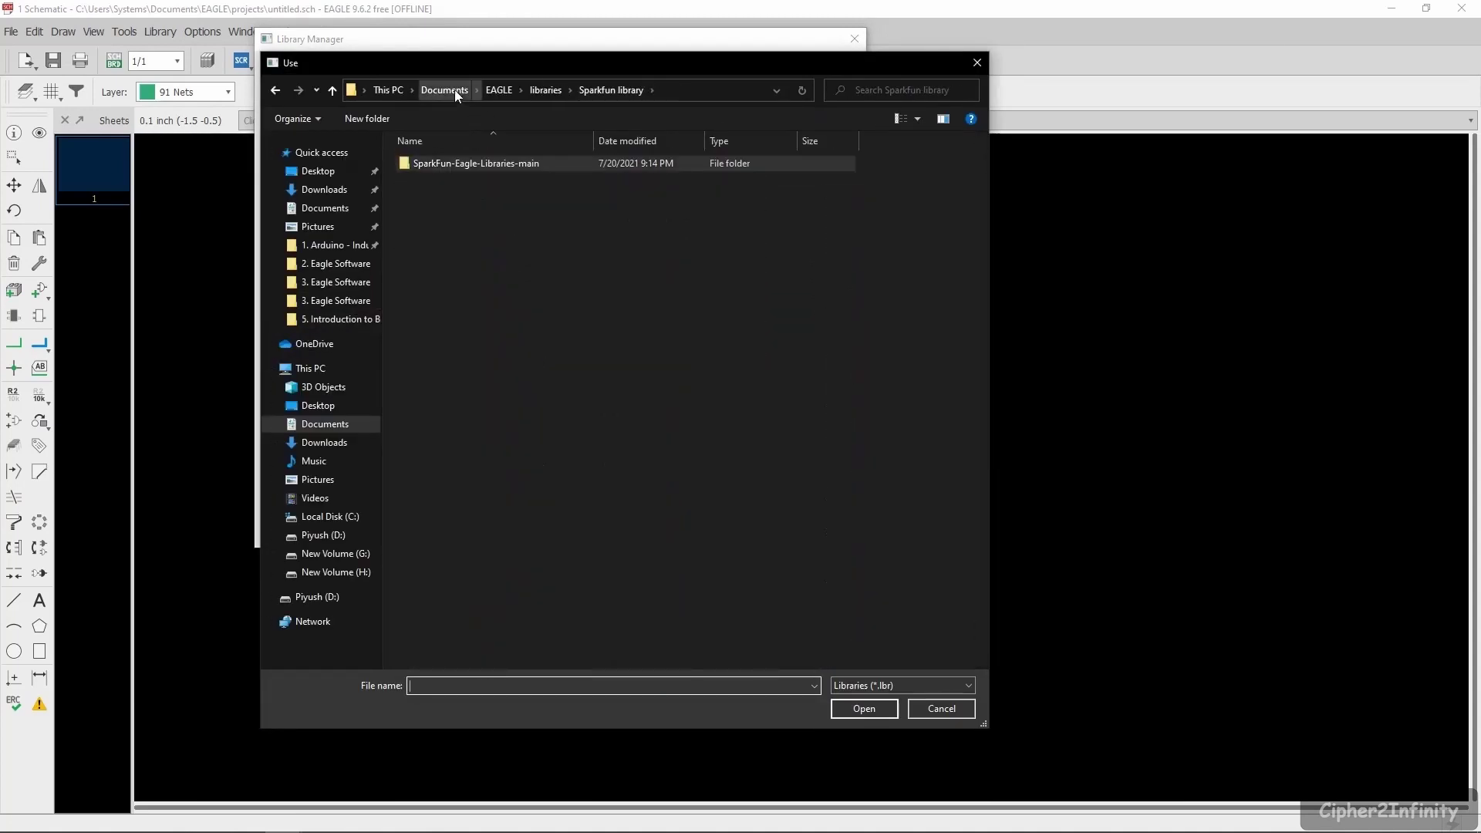
pyautogui.click(540, 87)
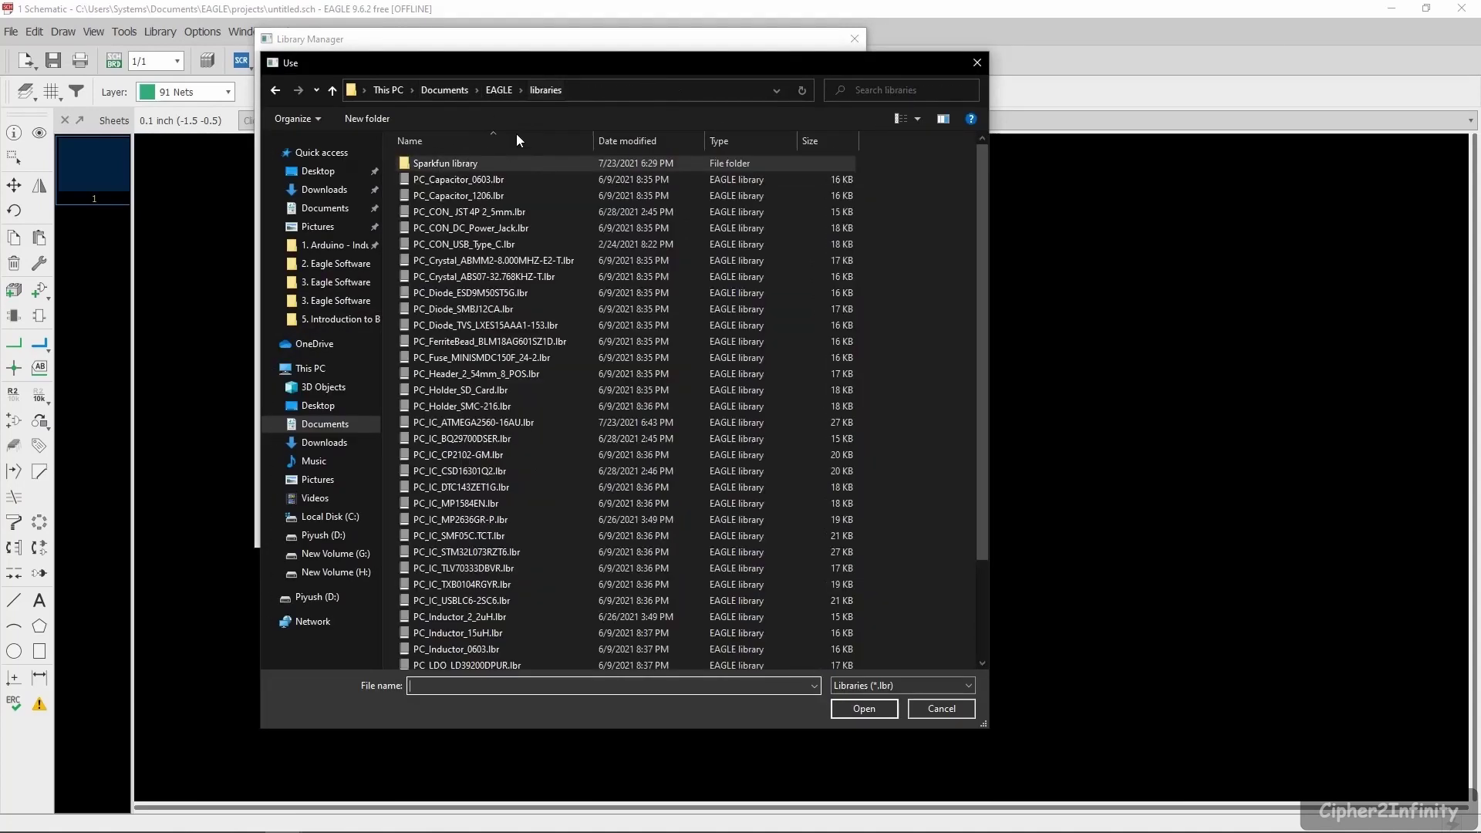
pyautogui.click(484, 211)
pyautogui.scroll(-2, 494, 370)
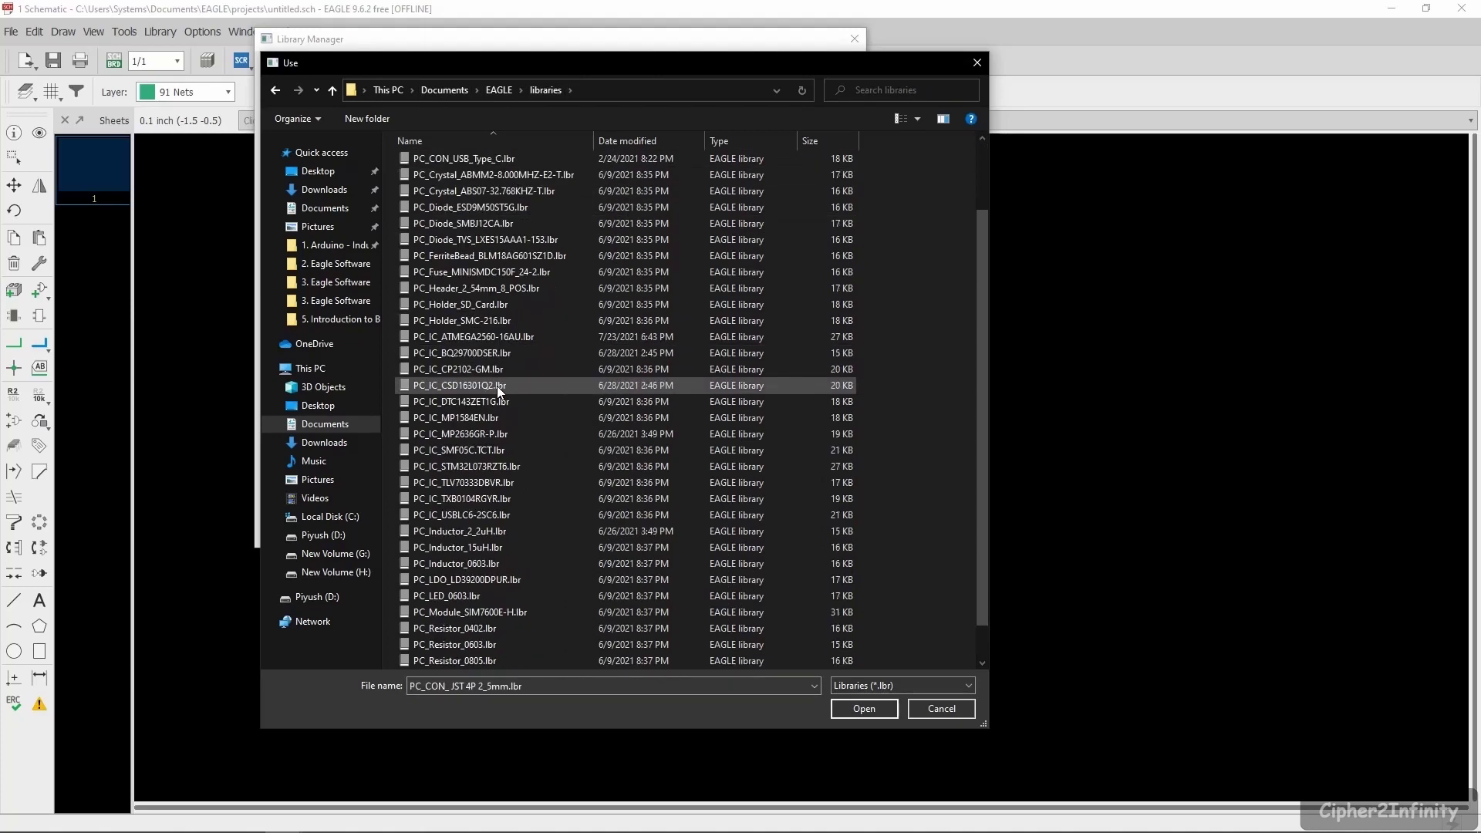
pyautogui.click(467, 337)
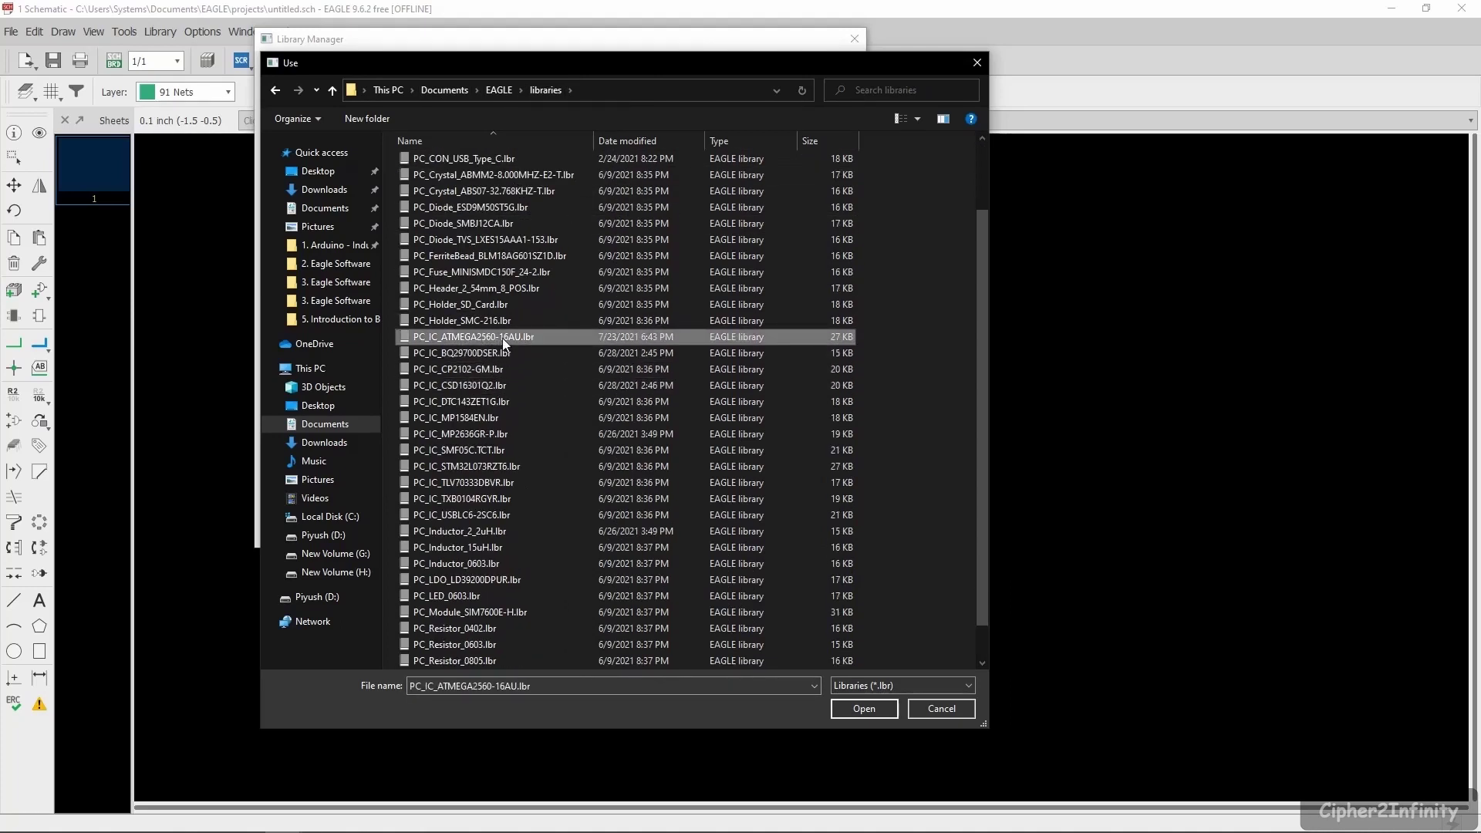
pyautogui.click(862, 708)
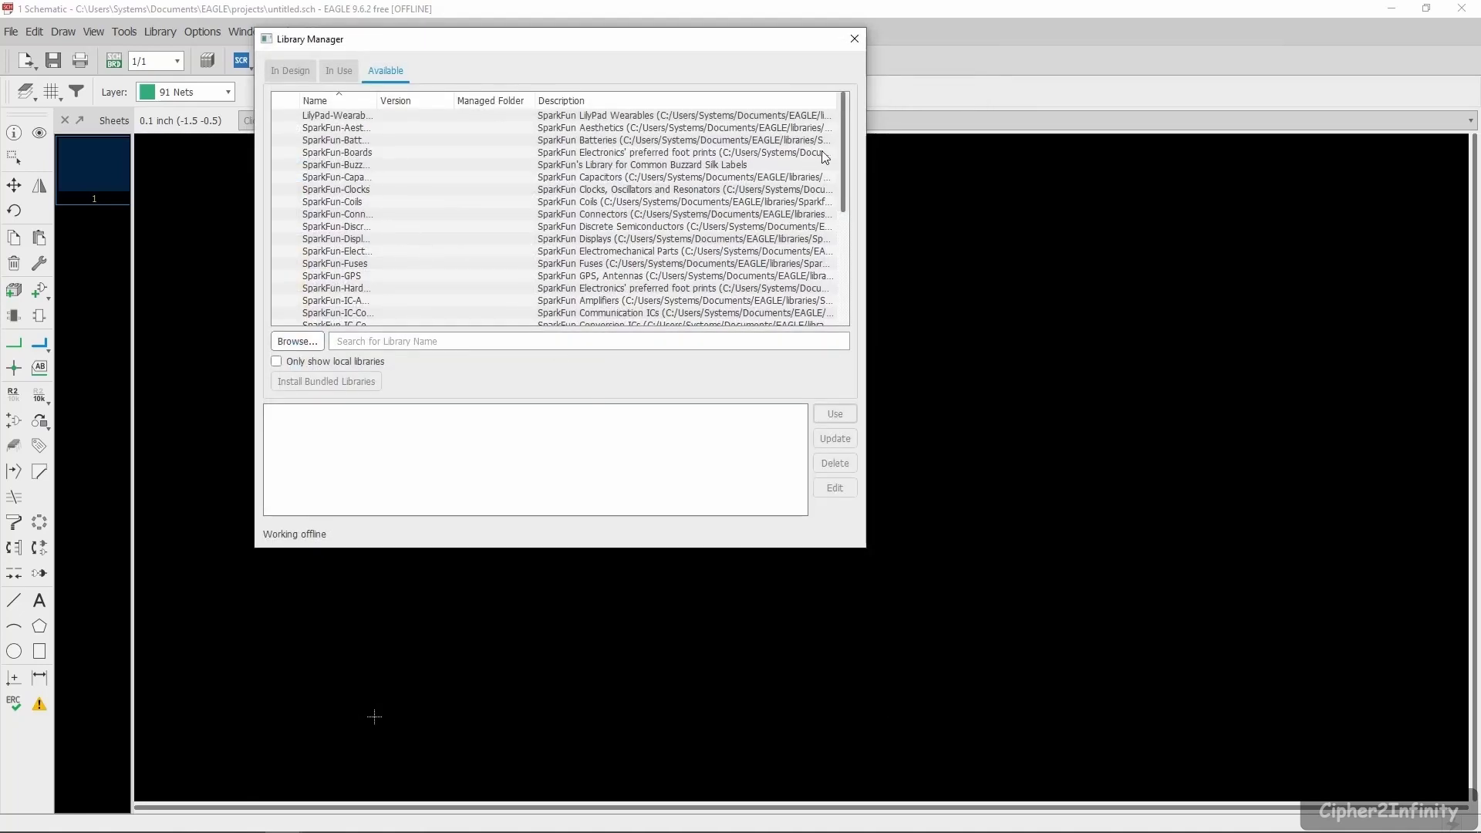
# - Widen the Name column of the available libraries, put PC_IC_ATMEGA2560-16AU into use and close the Library Manager
pyautogui.scroll(-5, 843, 188)
pyautogui.click(466, 154)
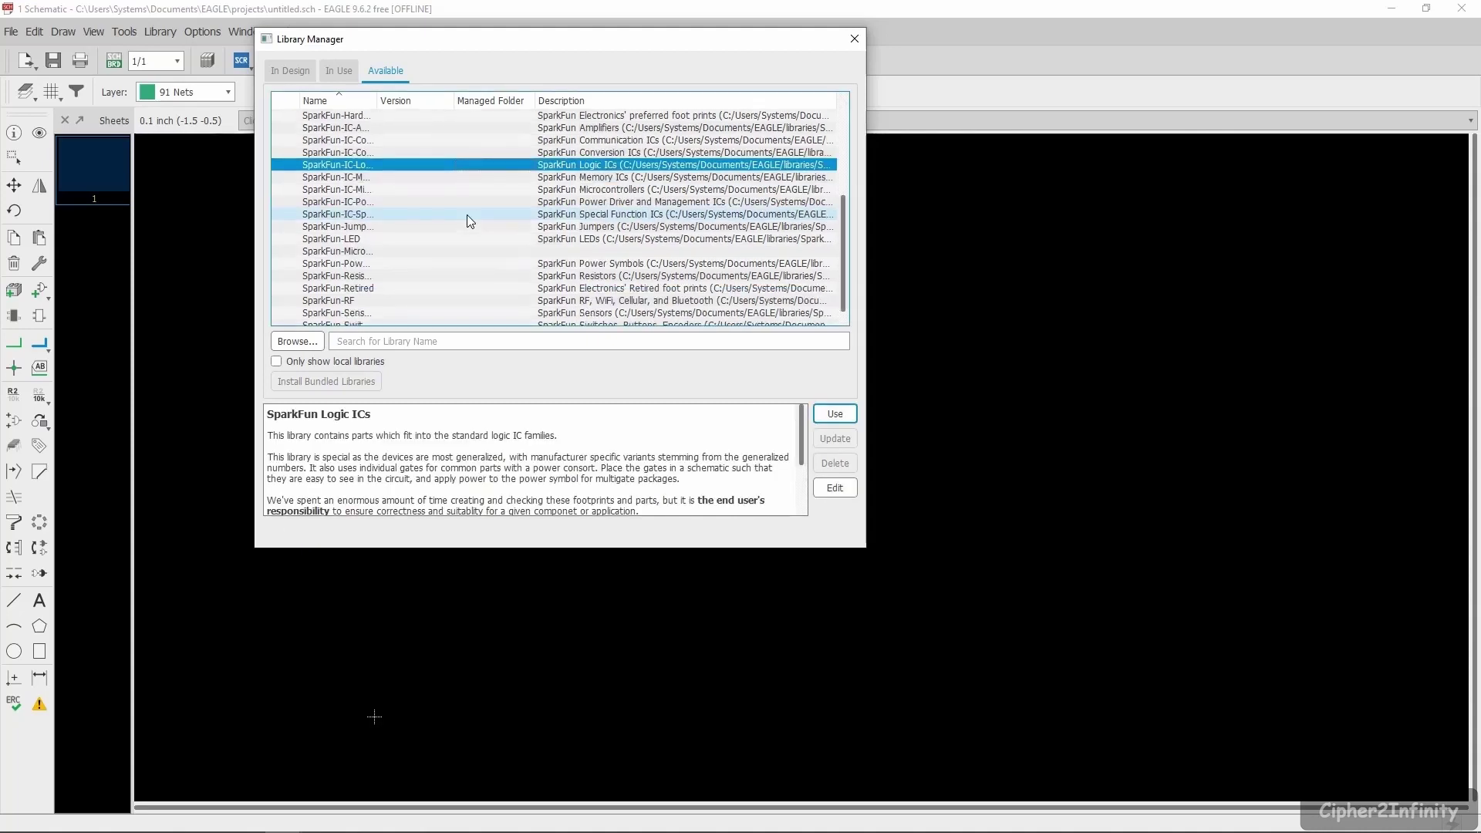
pyautogui.scroll(-1, 466, 222)
pyautogui.scroll(6, 470, 221)
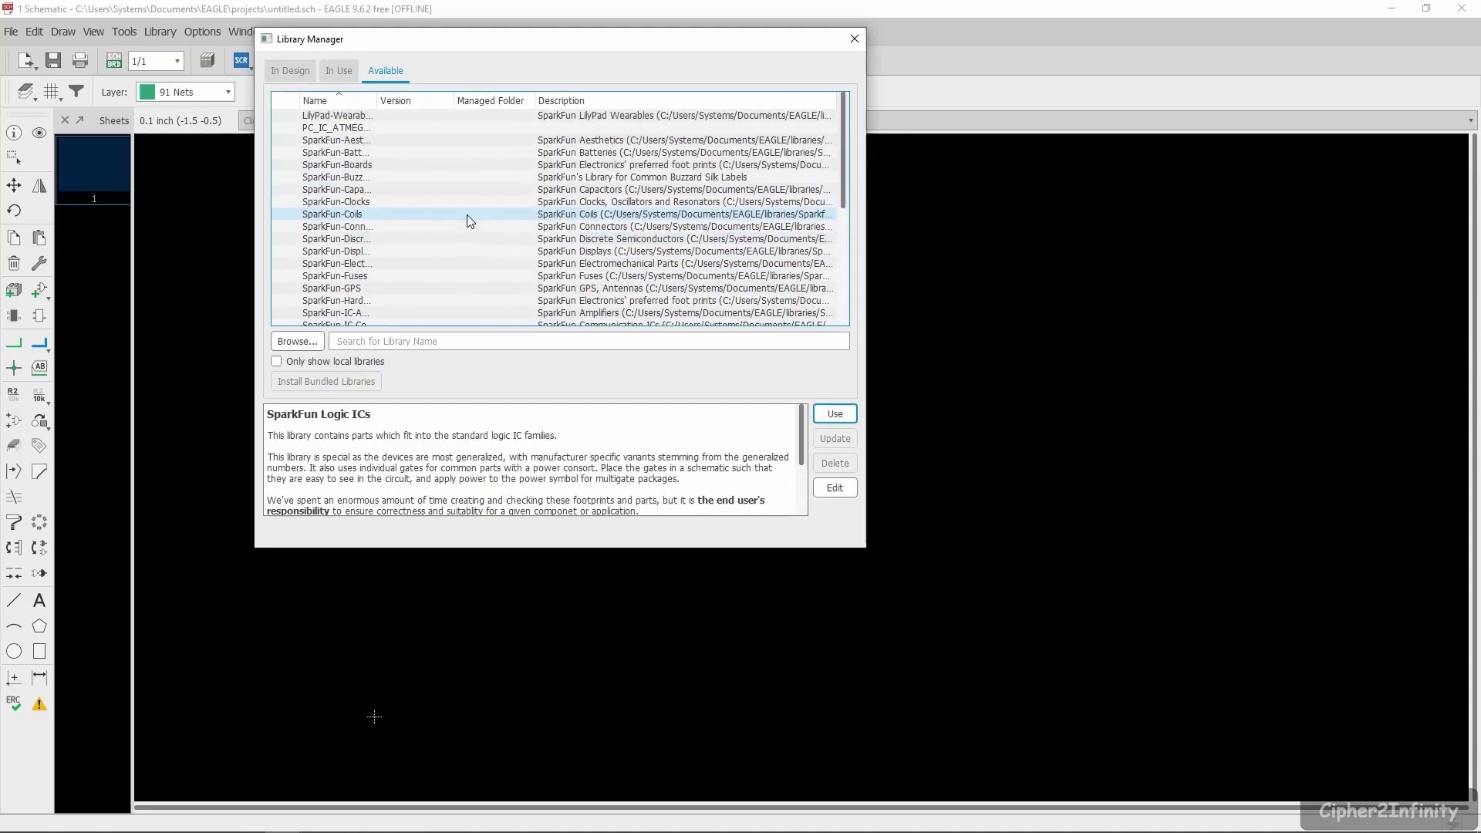
pyautogui.click(357, 129)
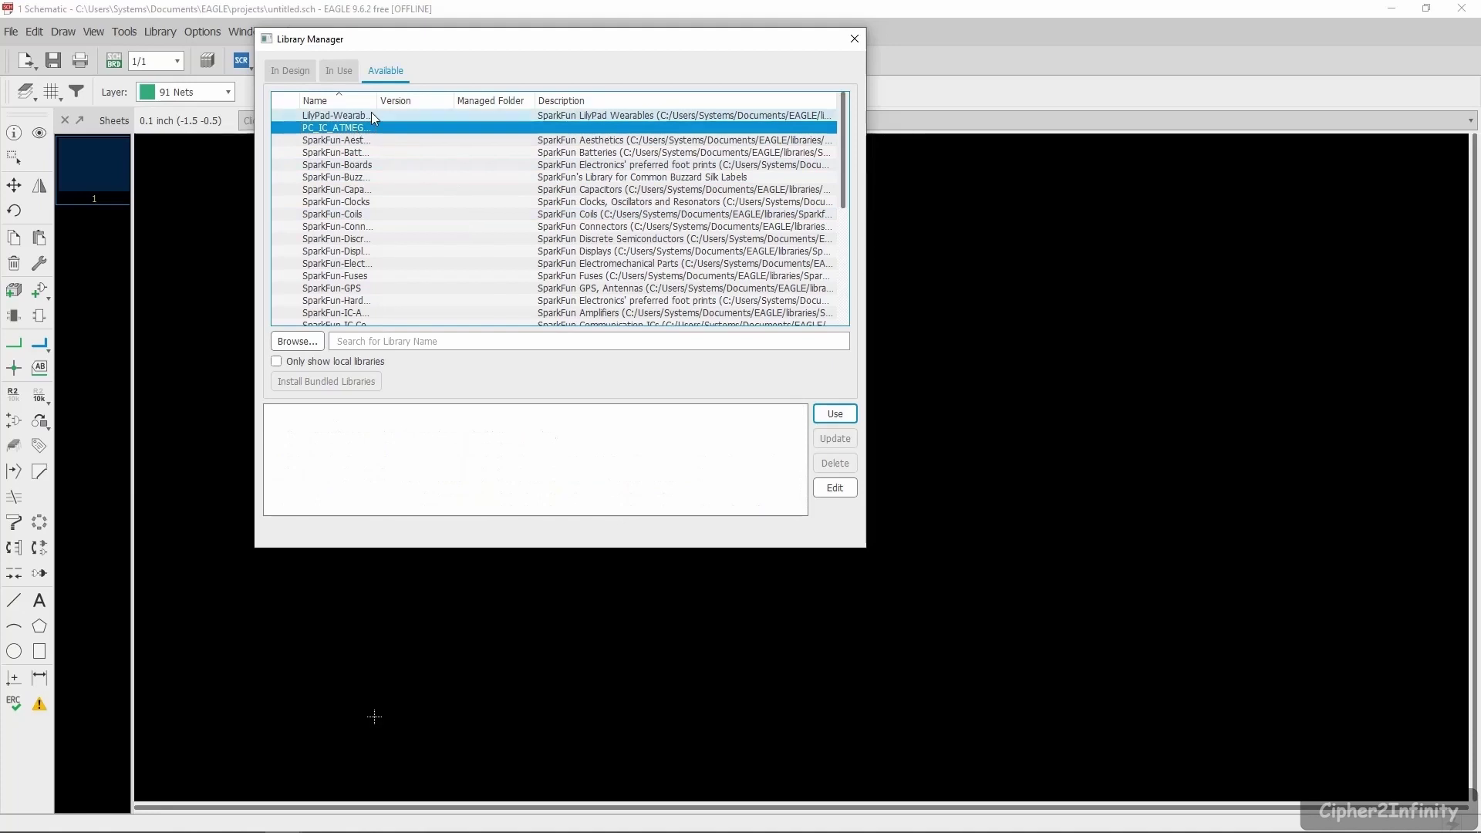
pyautogui.moveTo(381, 100); pyautogui.dragTo(431, 99)
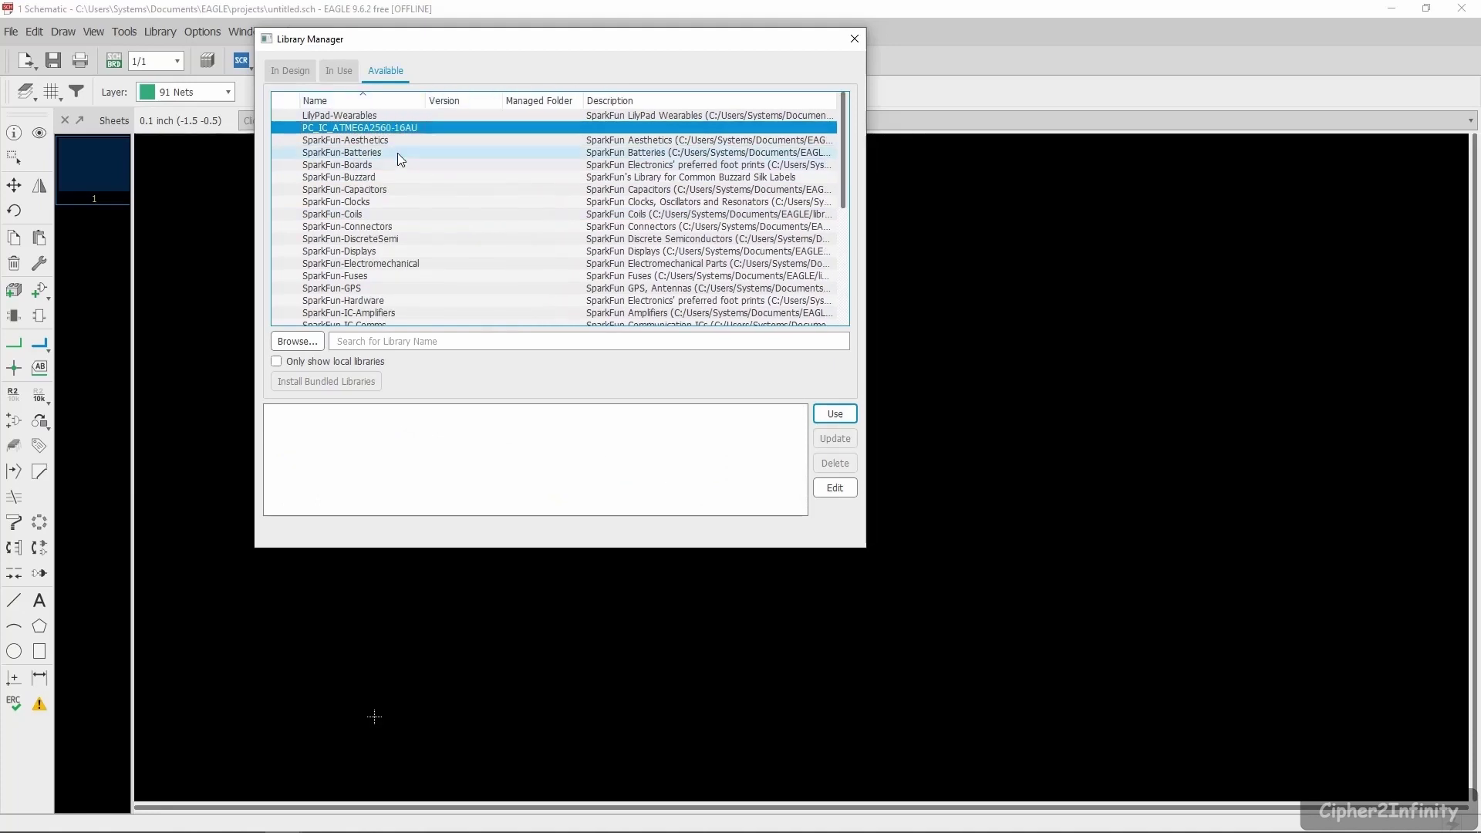
pyautogui.click(832, 414)
pyautogui.click(854, 39)
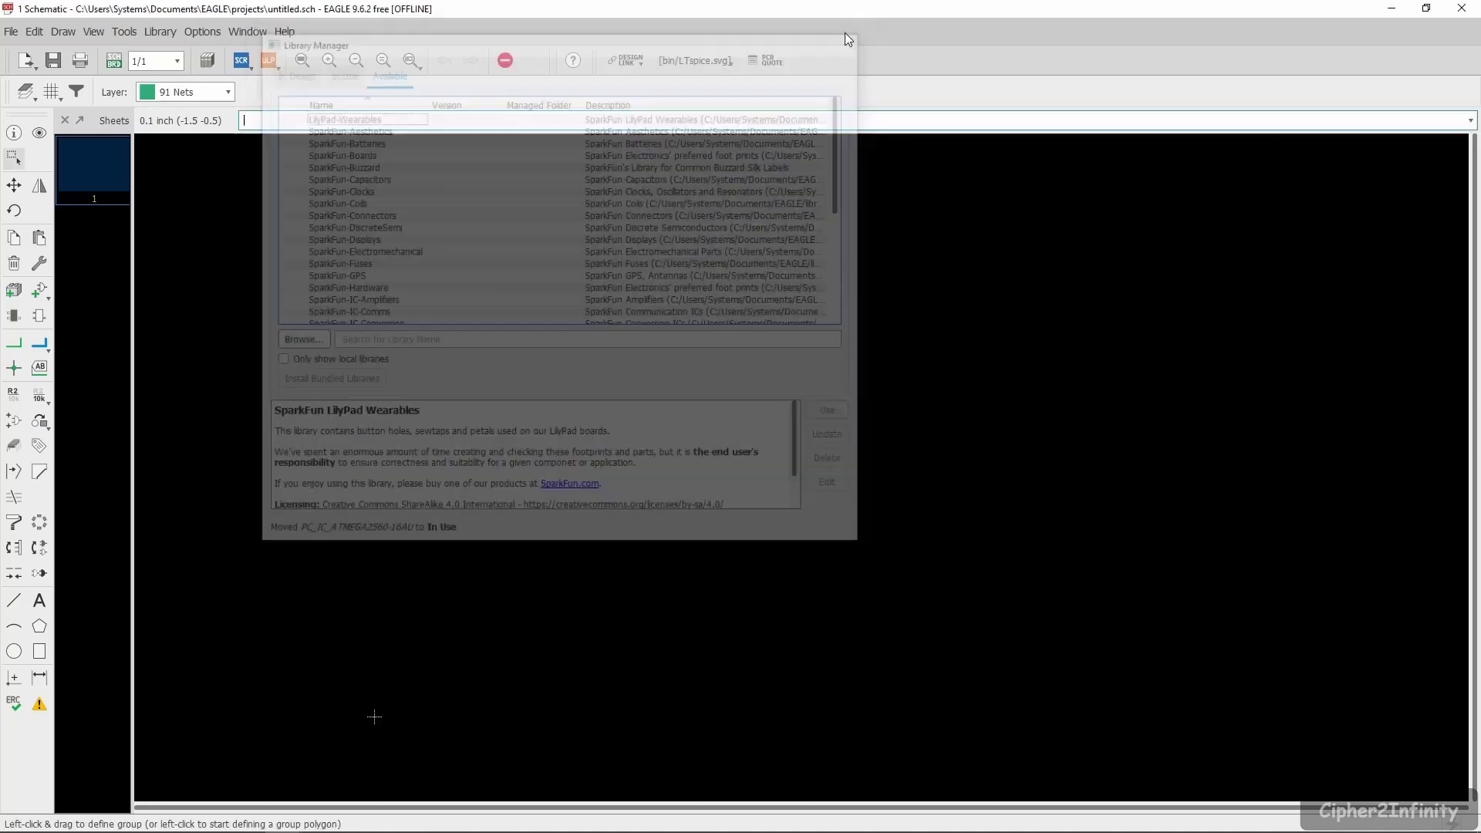
# - Check the parts inside the PC_IC_ATMEGA2560-16AU library in the ADD dialog, then close the dialog
pyautogui.click(37, 293)
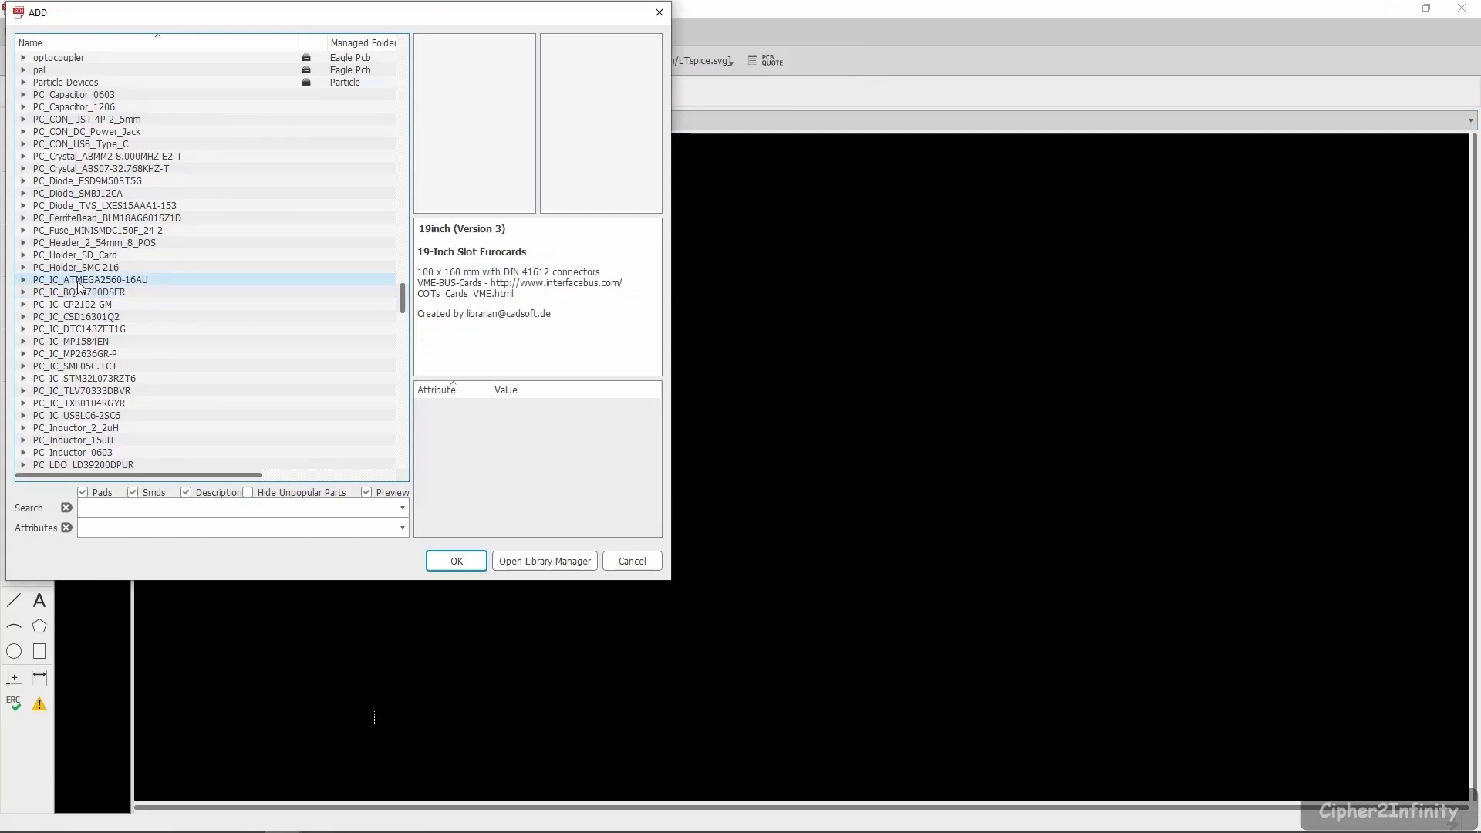
pyautogui.click(24, 280)
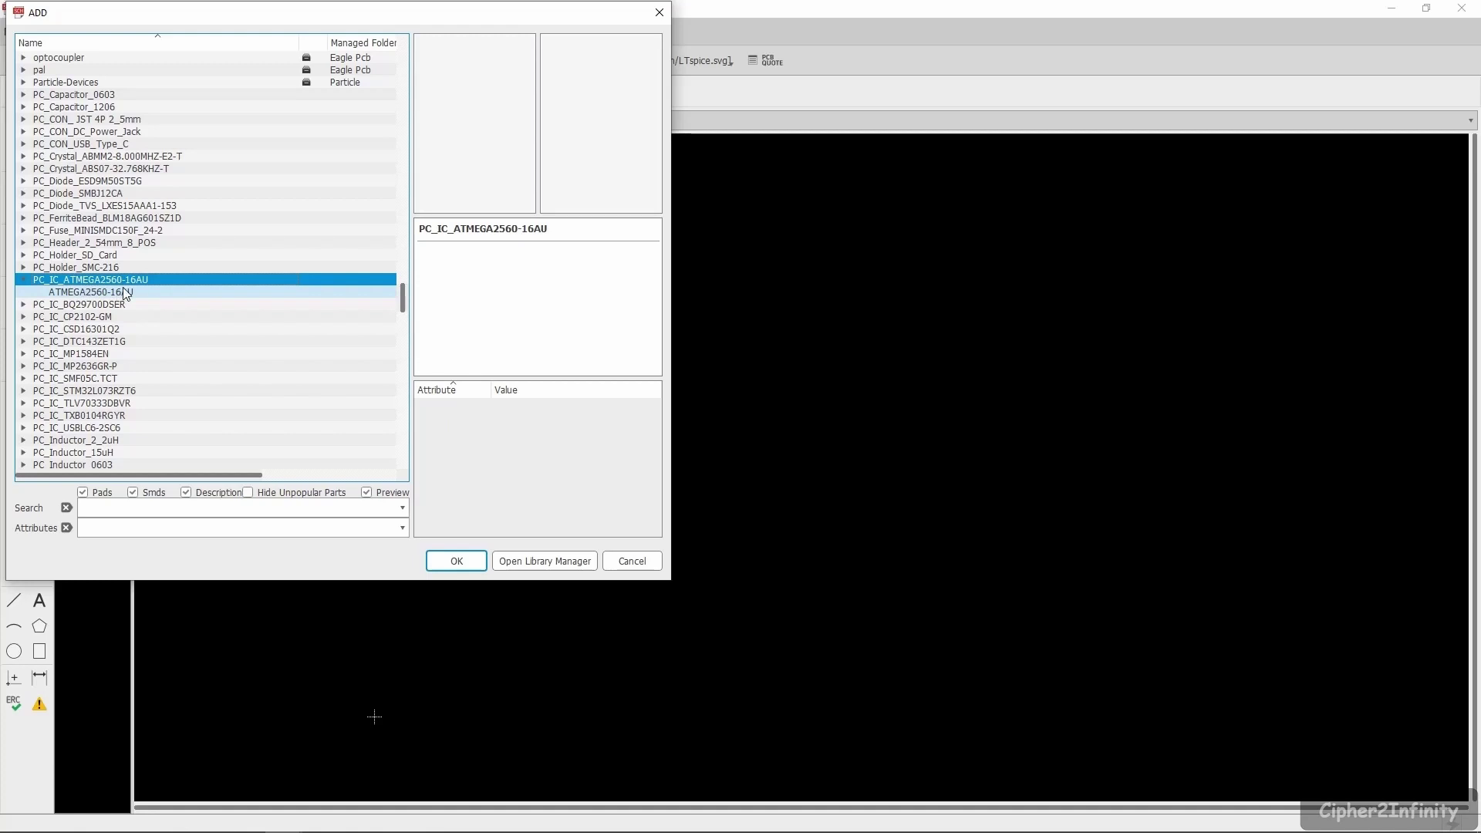
pyautogui.click(658, 13)
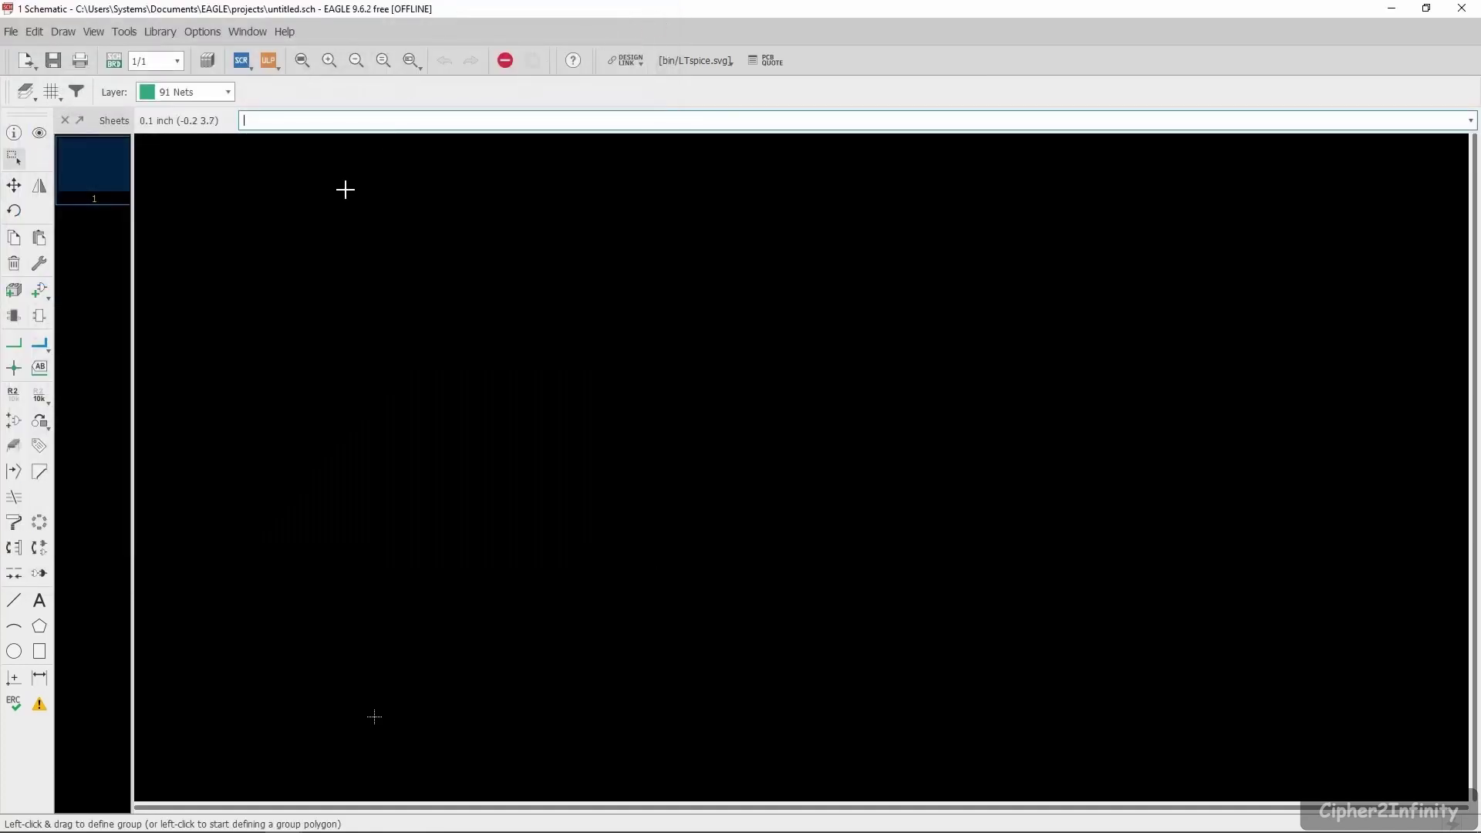
# - Place one ATMEGA2560-16AU from the PC_IC_ATMEGA2560-16AU library on the schematic and end the Add command
pyautogui.click(39, 290)
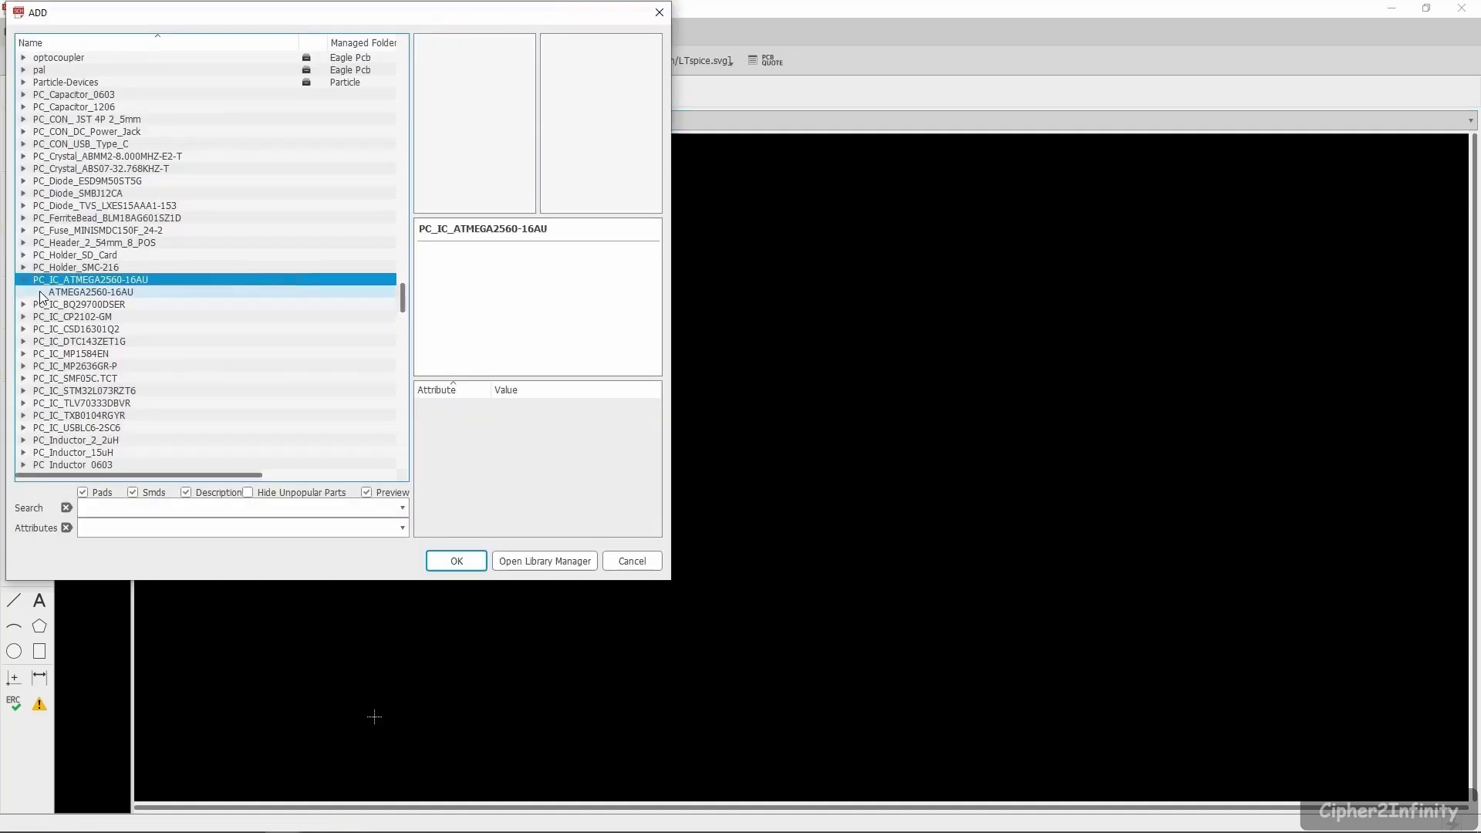
pyautogui.click(456, 561)
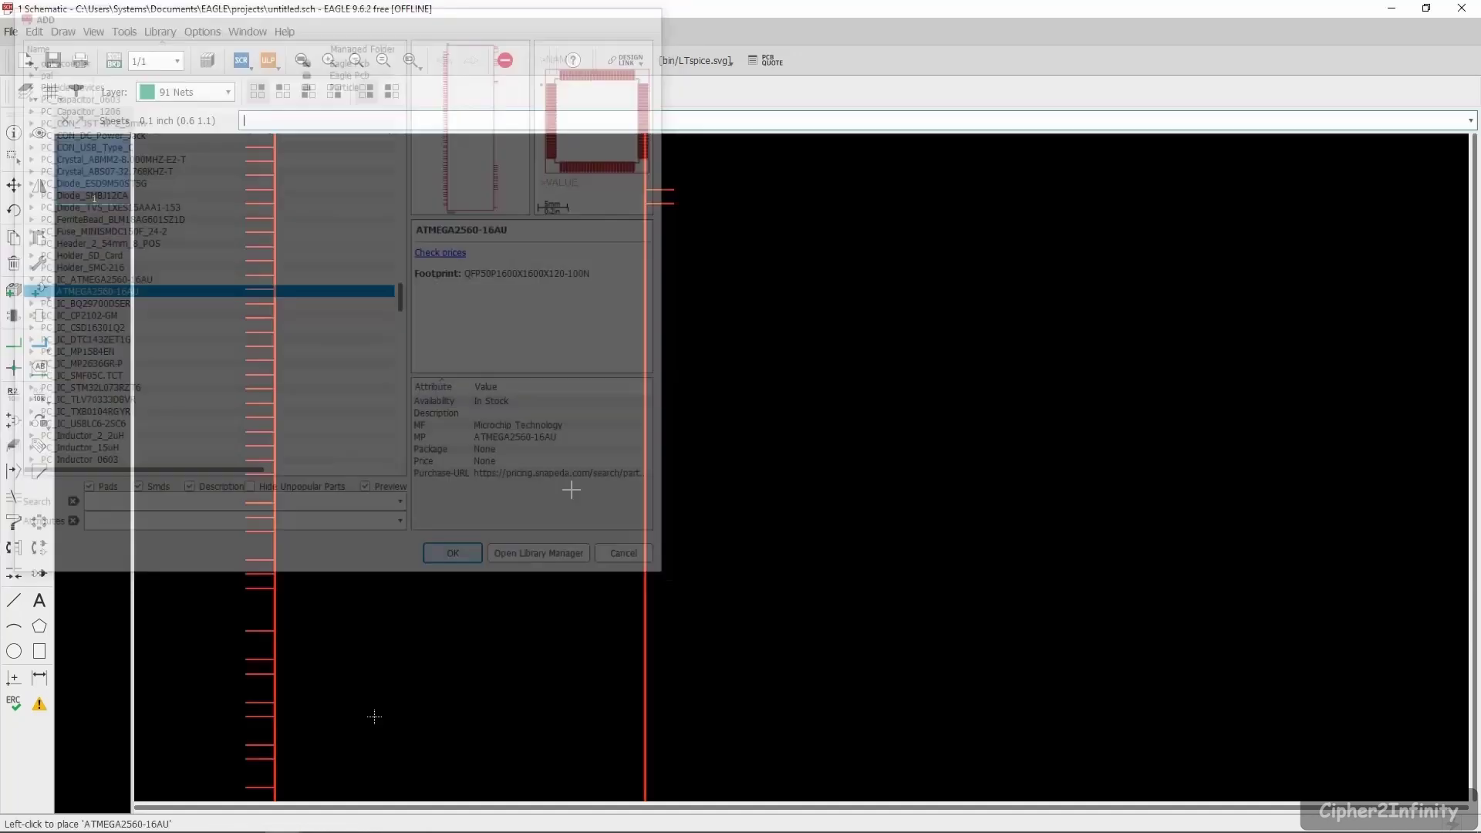
pyautogui.scroll(-3, 580, 463)
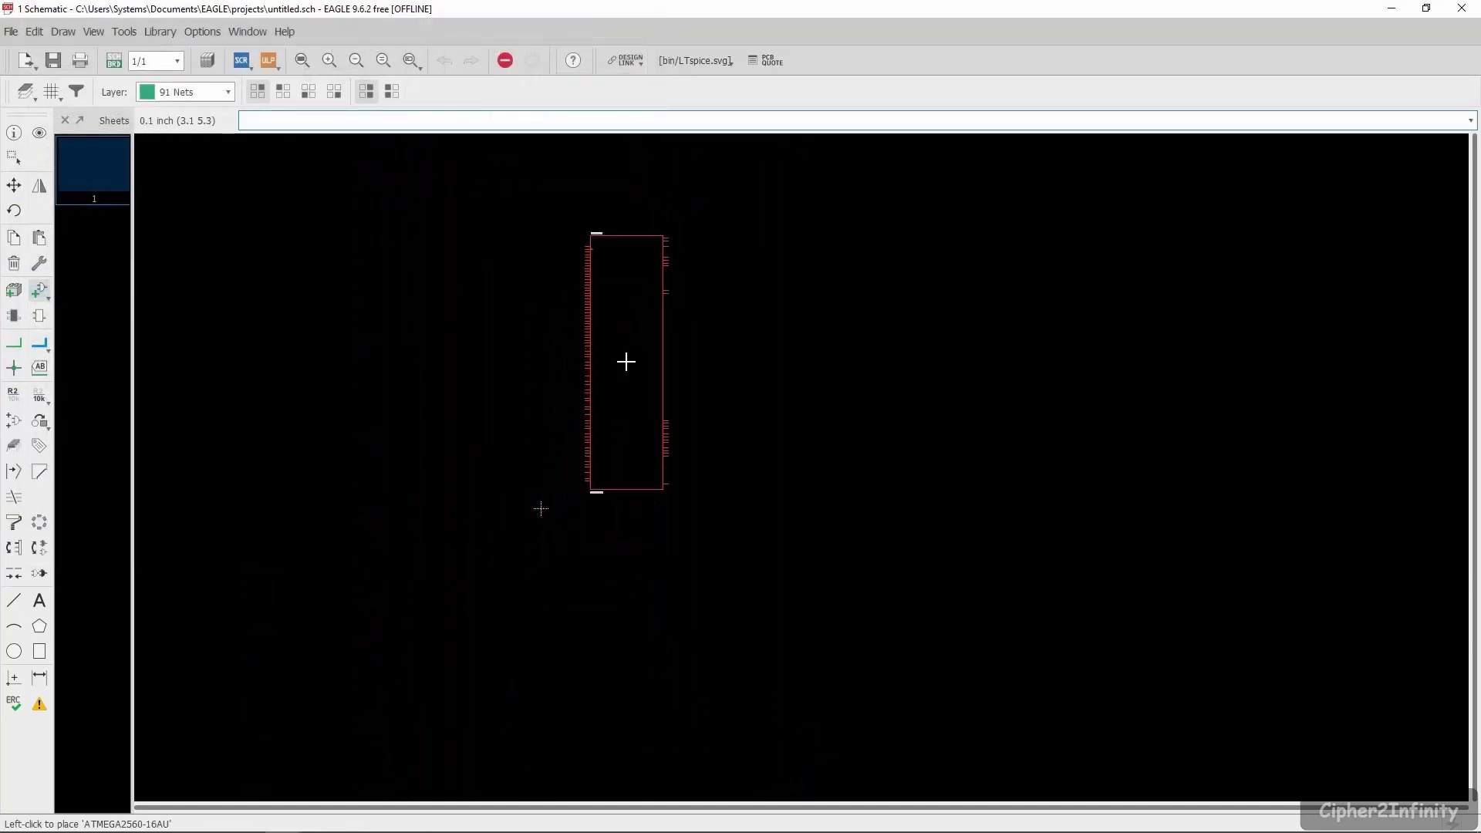
pyautogui.click(626, 351)
pyautogui.press('Escape')
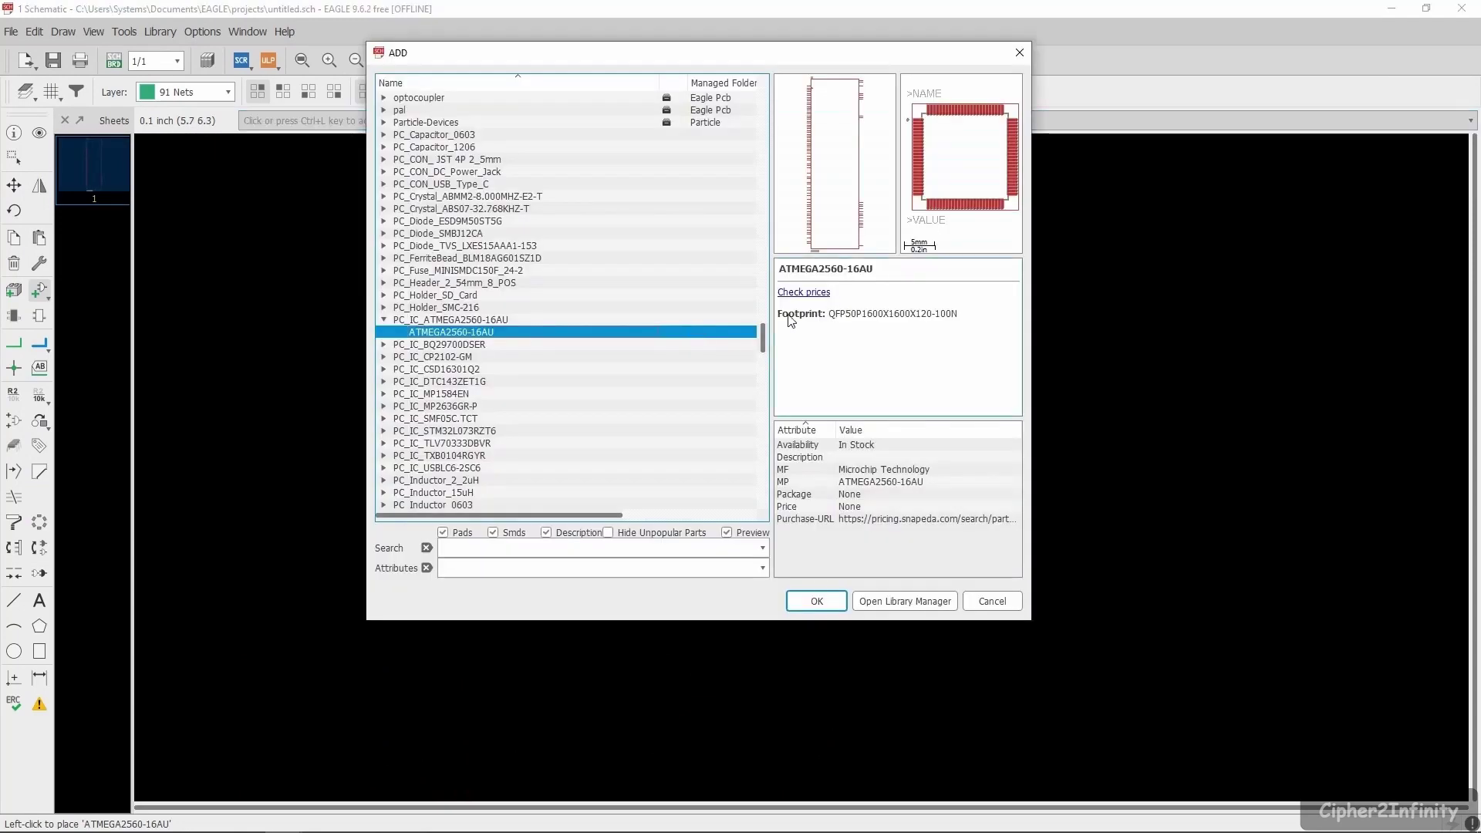
pyautogui.click(1020, 52)
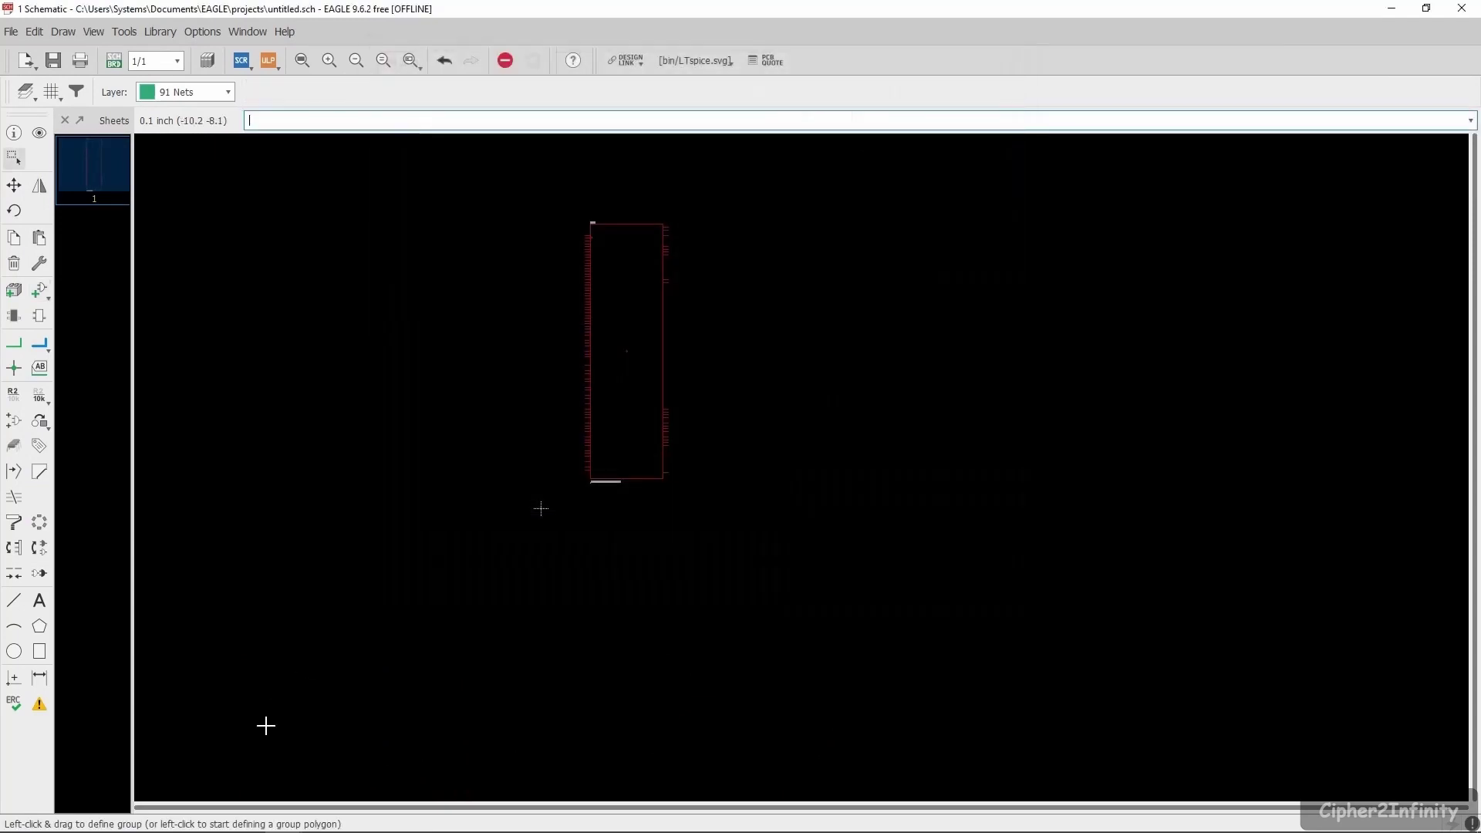
# - Switch to the browser, dismiss the download message on SnapEDA and copy the part number ATMEGA2560-16AU
pyautogui.moveTo(110, 826)
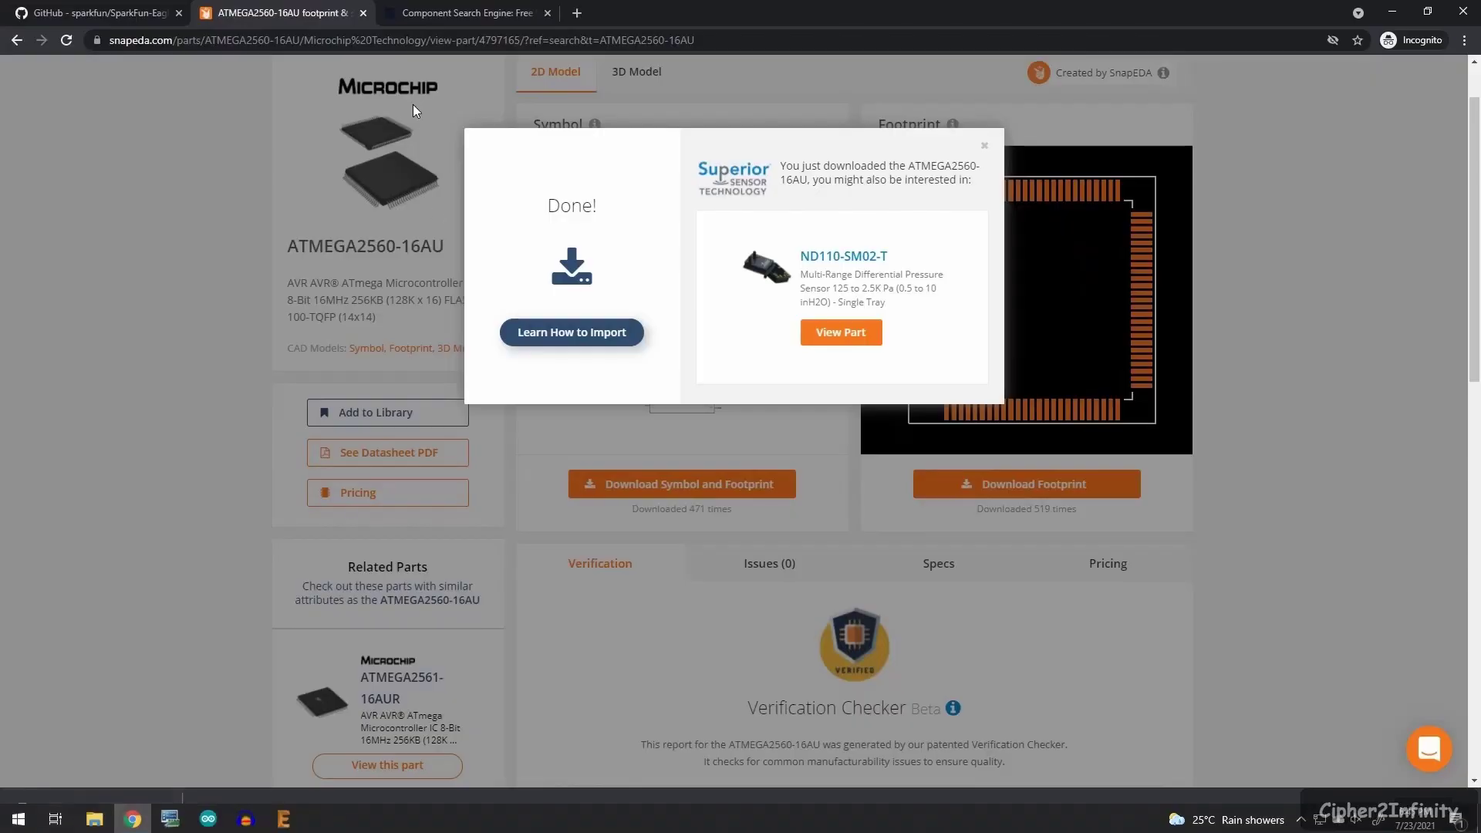
pyautogui.click(457, 9)
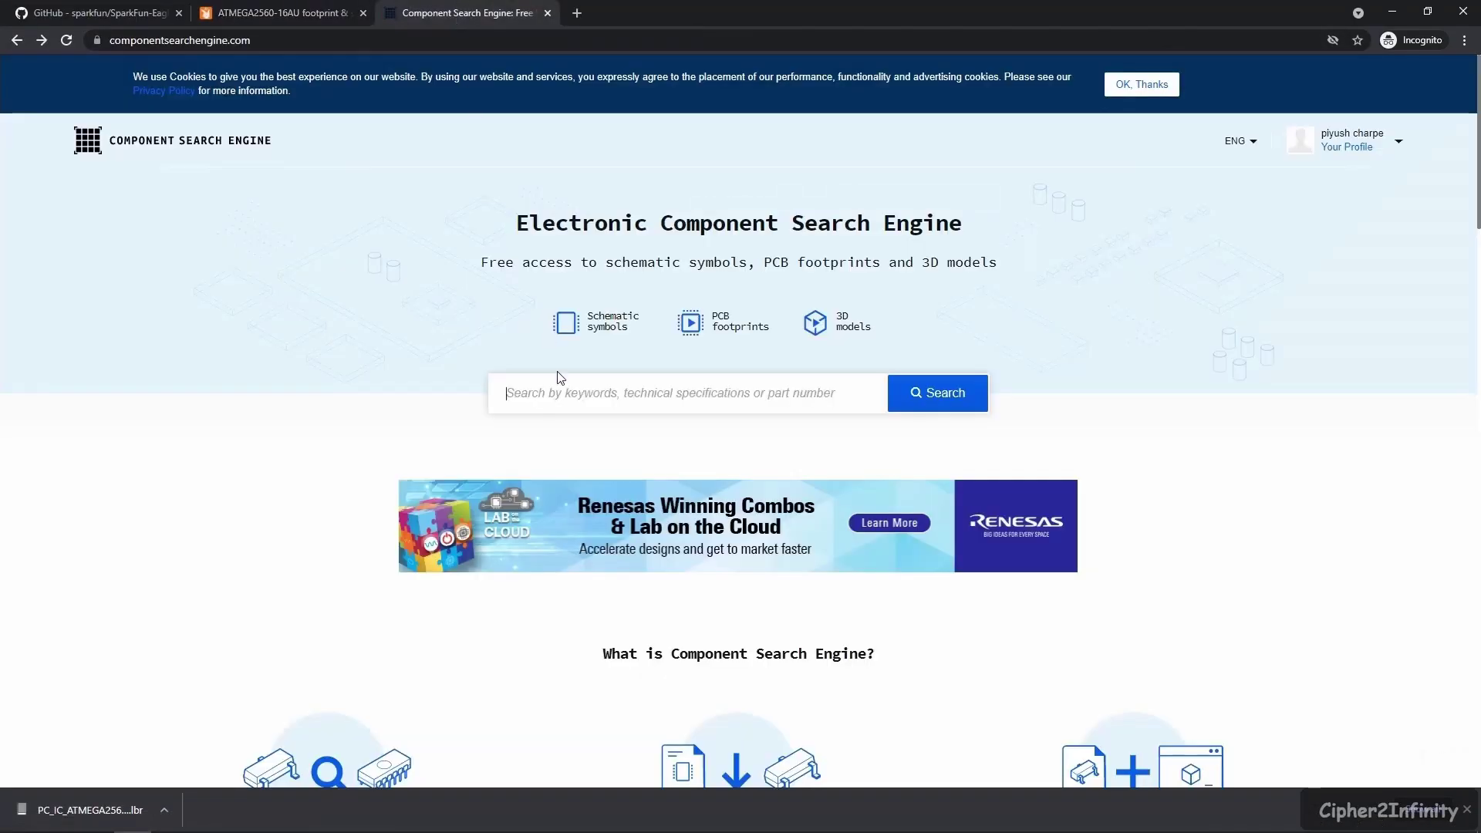
pyautogui.click(285, 11)
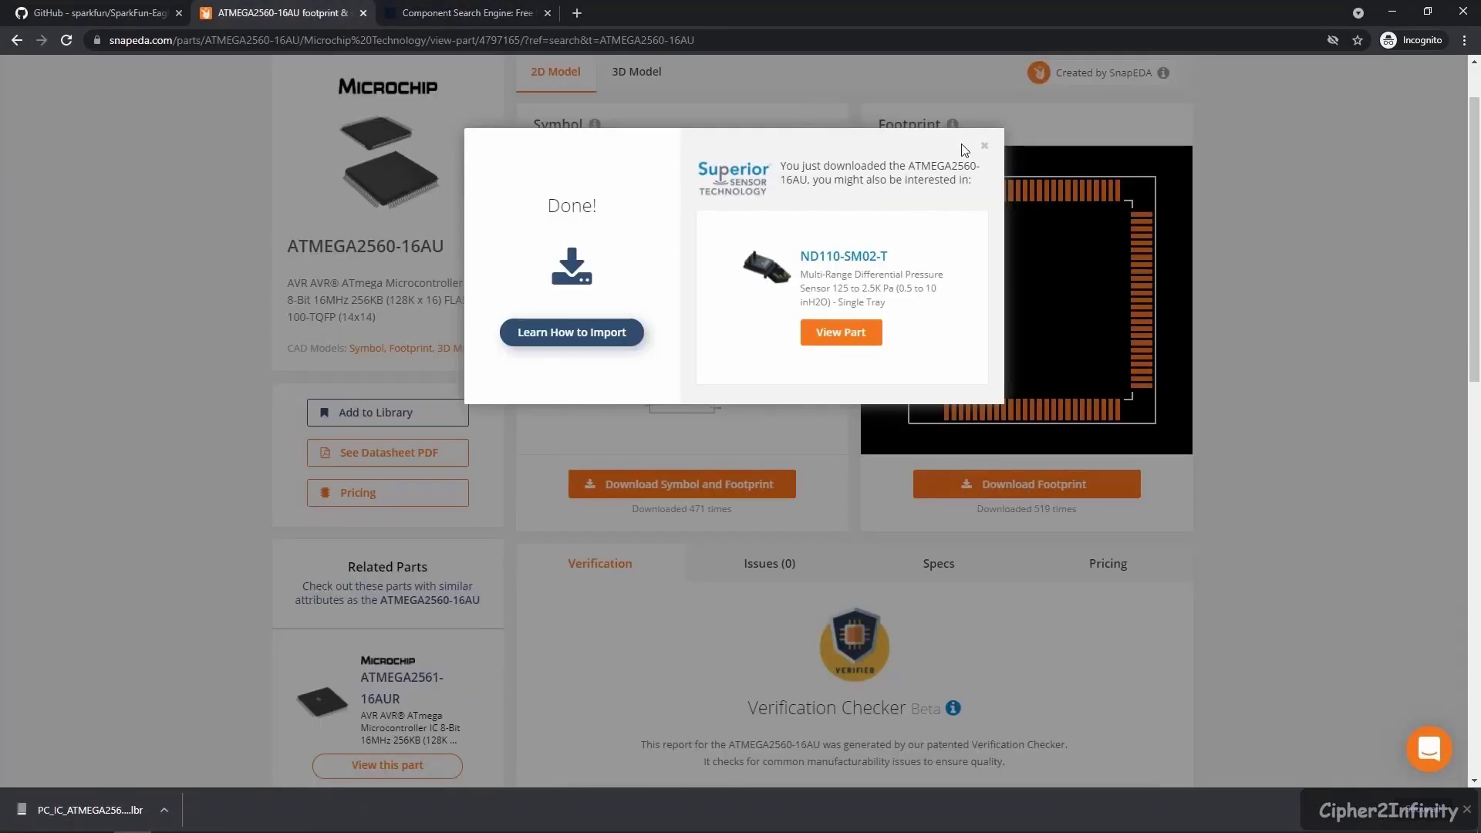
pyautogui.click(984, 146)
pyautogui.moveTo(455, 249); pyautogui.dragTo(285, 247)
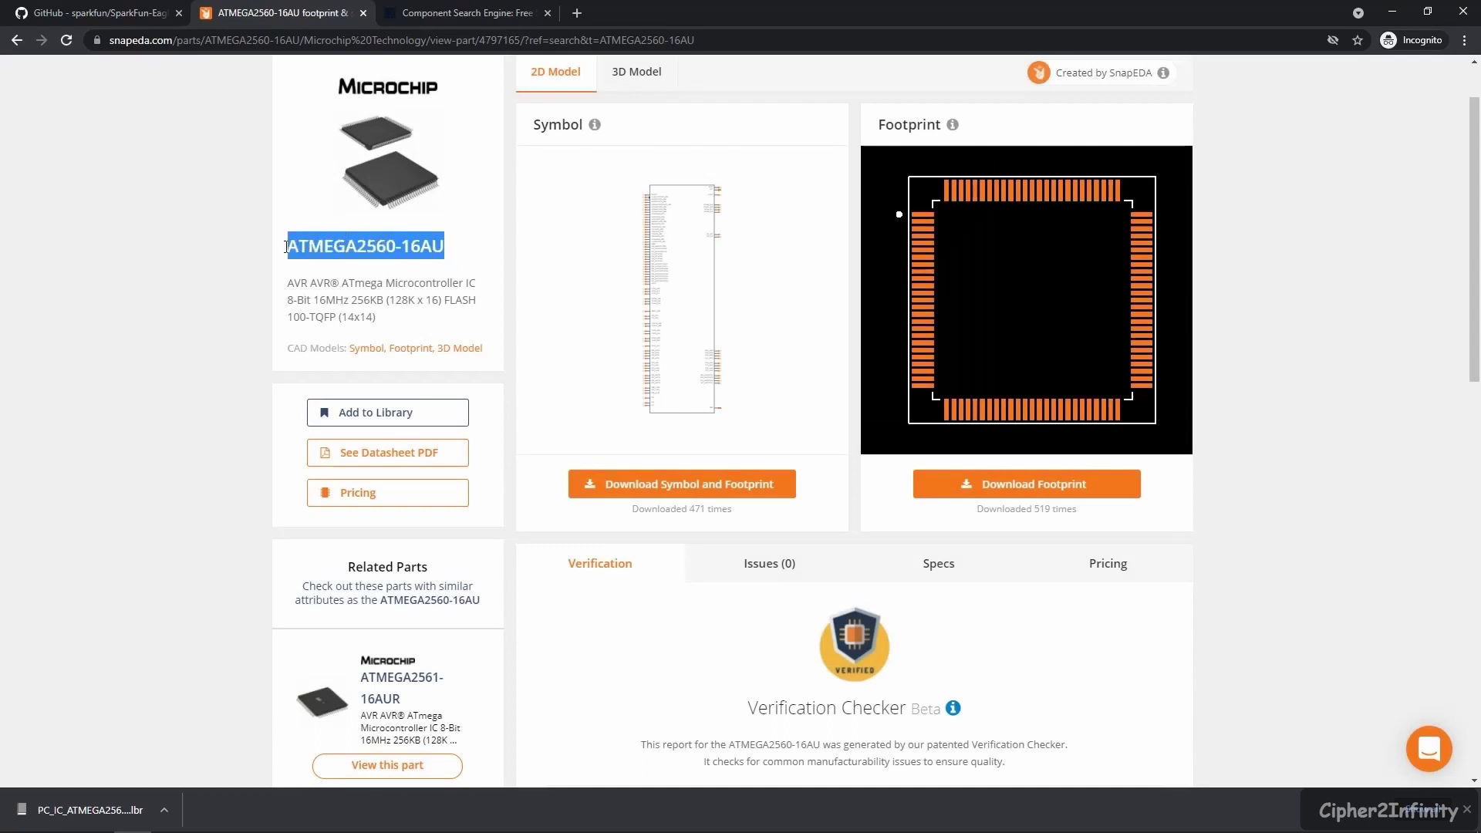
pyautogui.rightClick(348, 249)
pyautogui.click(382, 258)
# - Search Component Search Engine for the copied part number ATMEGA2560-16AU
pyautogui.hotkey('ctrl', 'Tab')
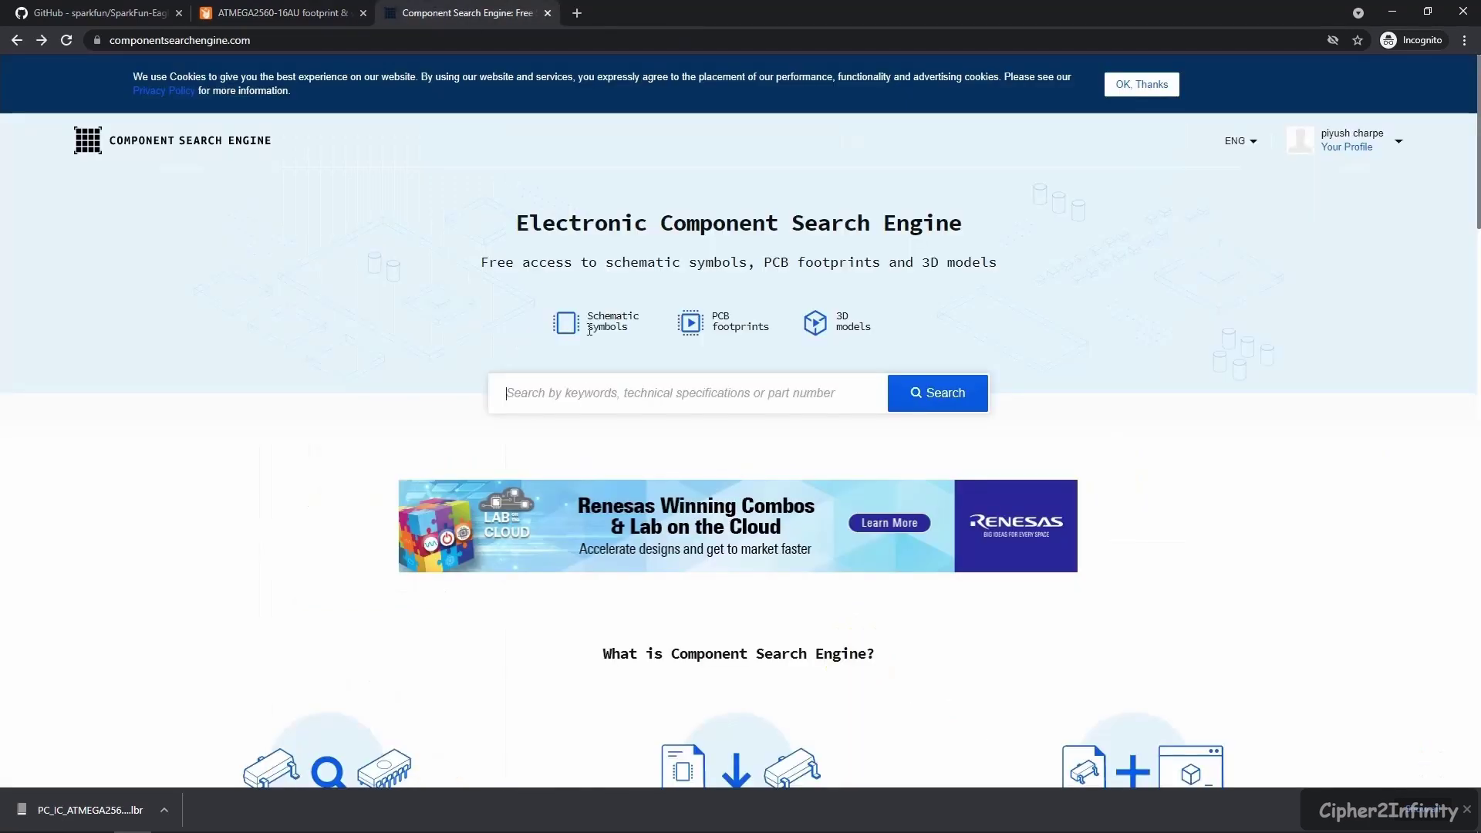
pyautogui.click(575, 390)
pyautogui.hotkey('ctrl', 'v')
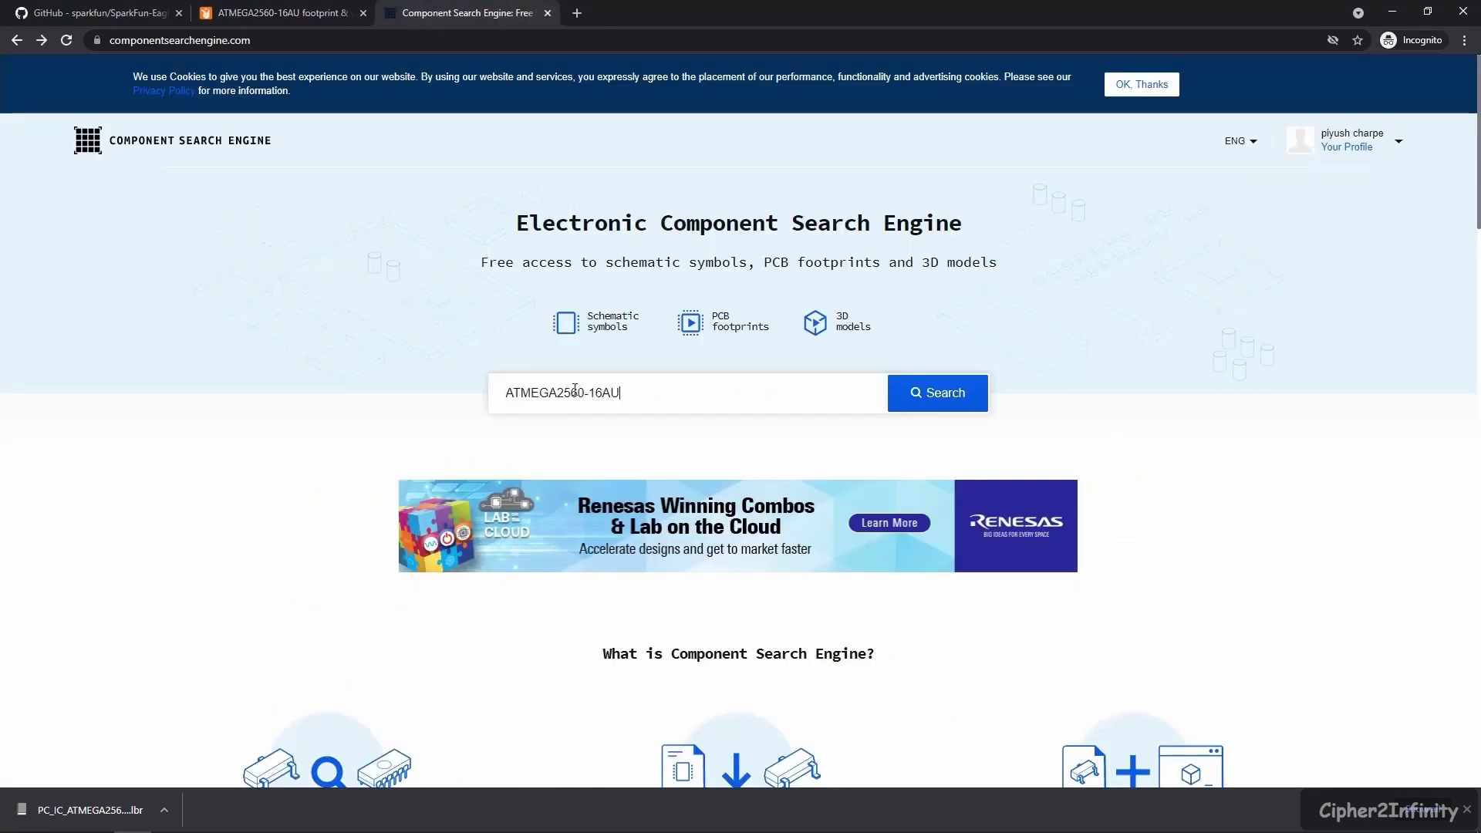
pyautogui.click(916, 407)
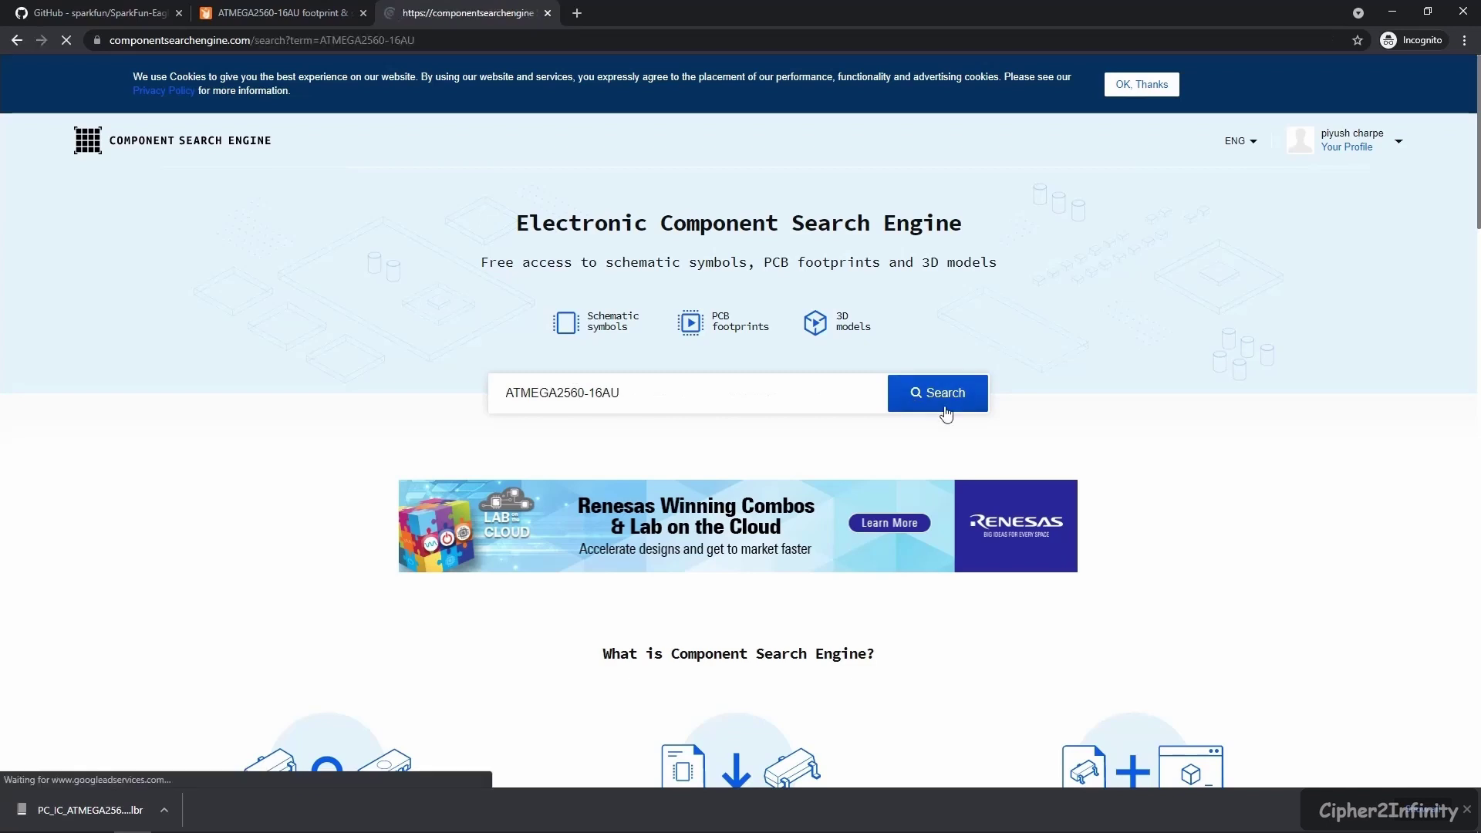
# - Open Microchip's ATMEGA2560-16AU page from the results, preview its schematic symbol and close the preview
pyautogui.scroll(-2, 479, 428)
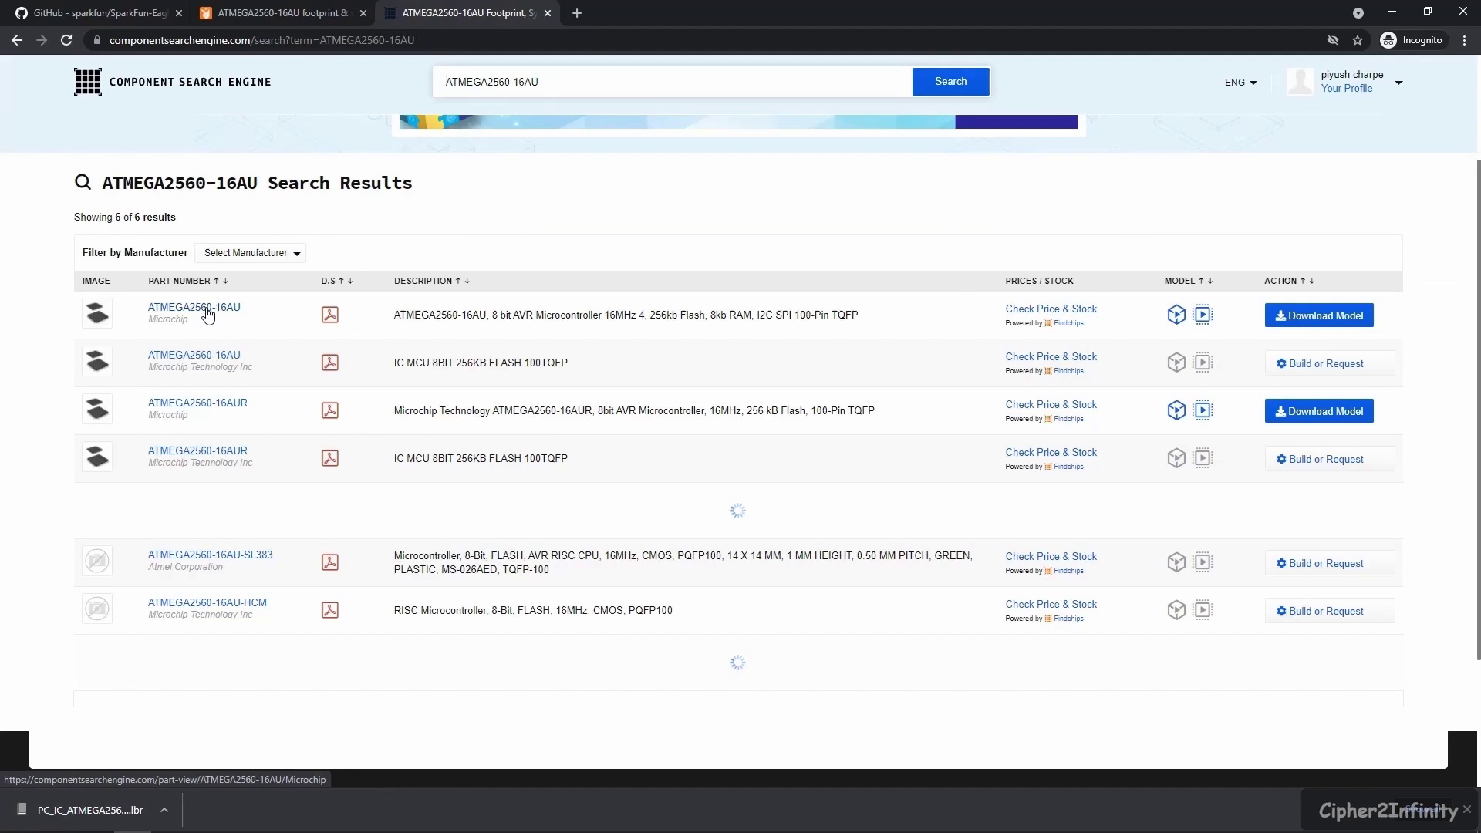
pyautogui.click(207, 311)
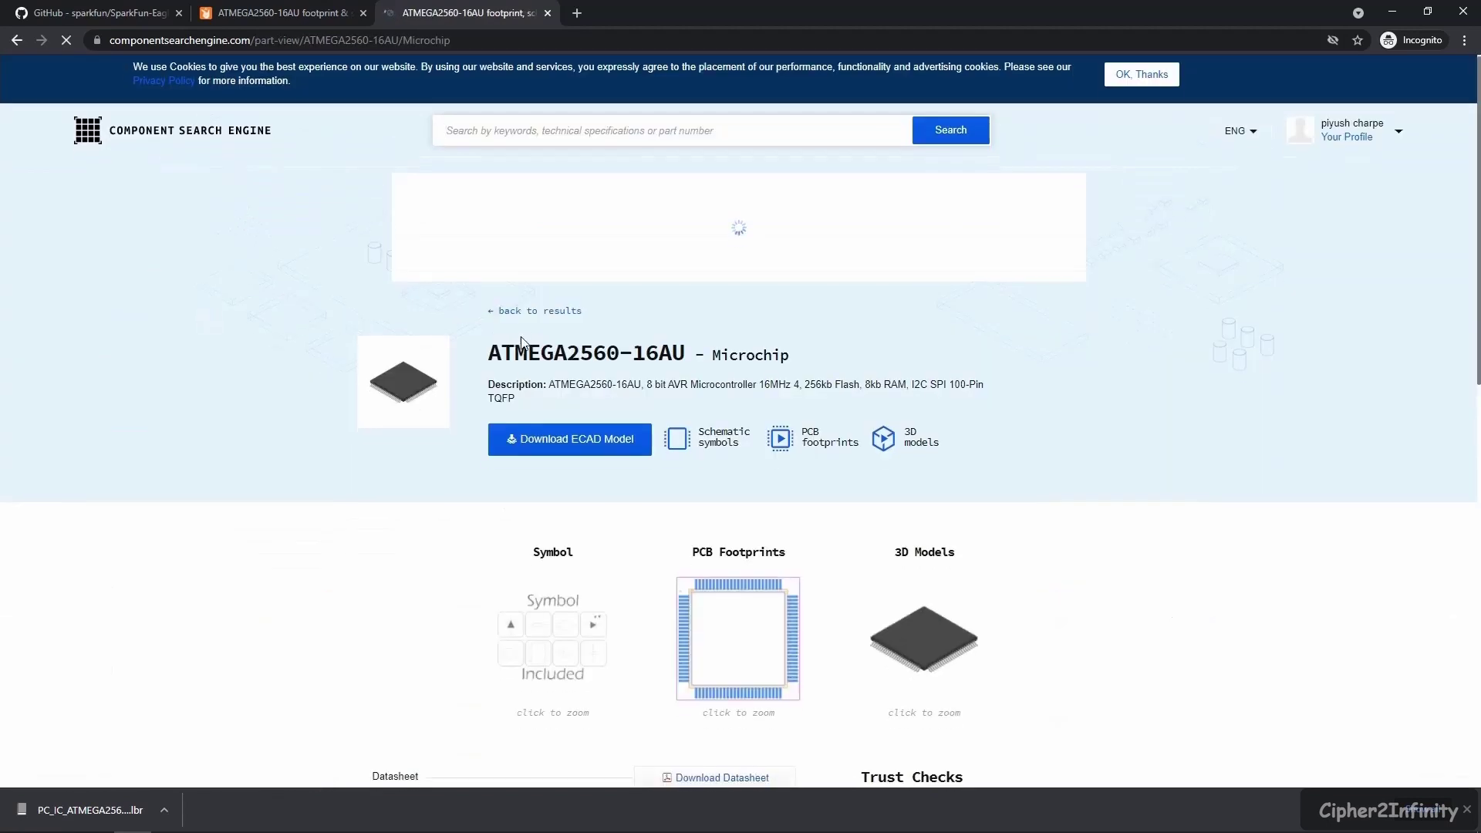
pyautogui.scroll(-5, 521, 342)
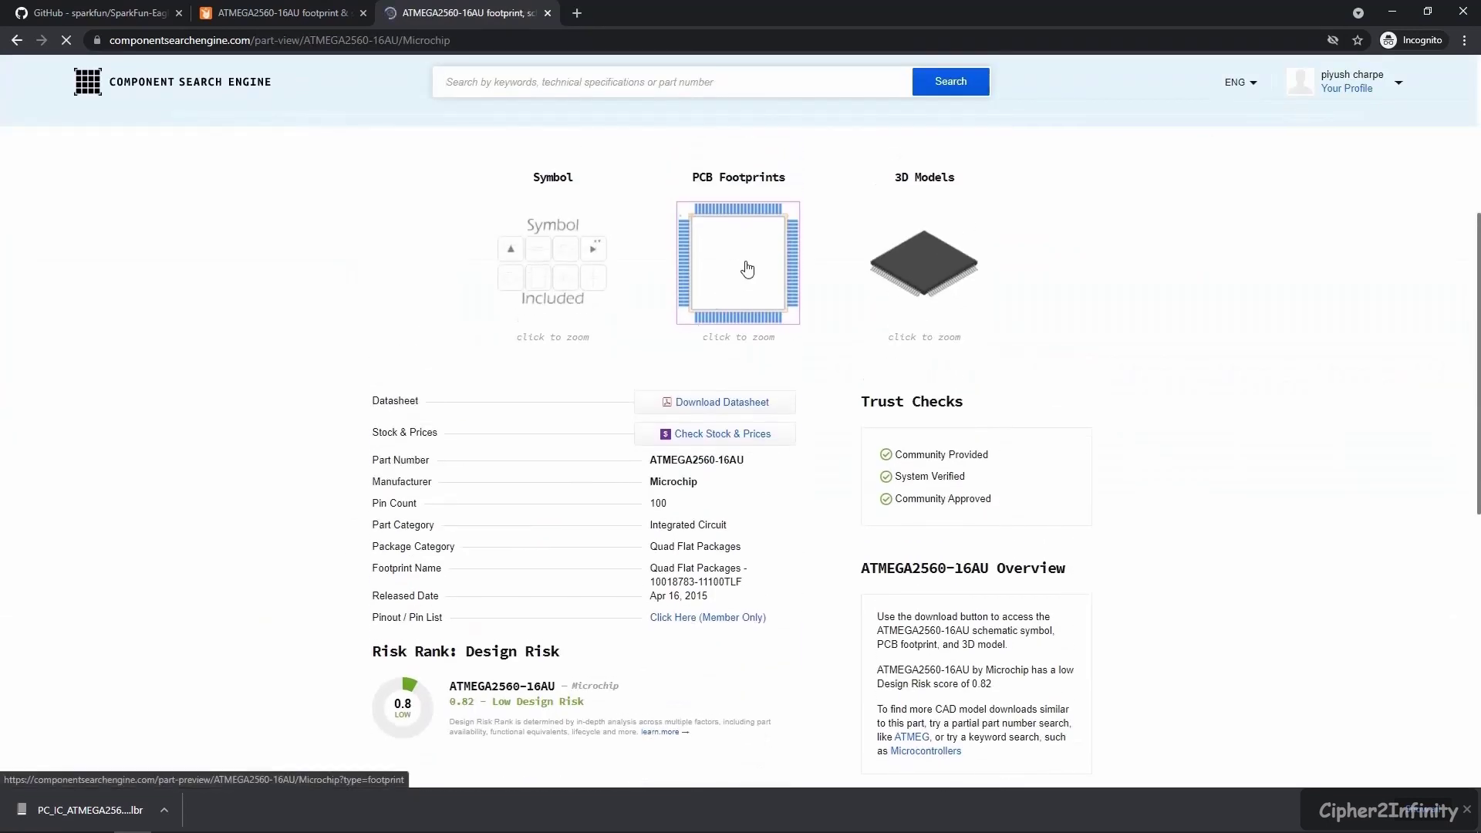
pyautogui.click(552, 264)
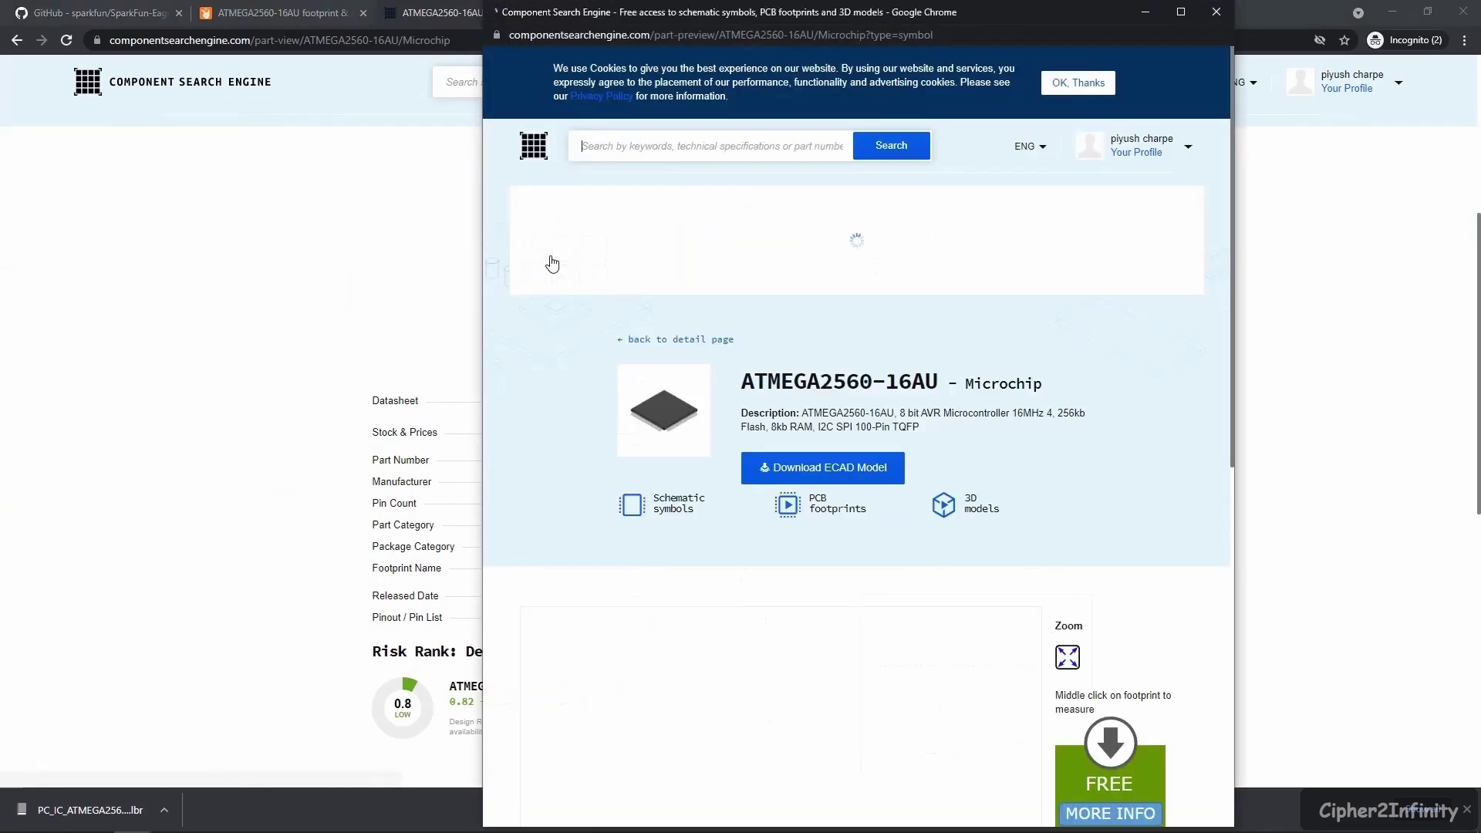
pyautogui.scroll(-5, 796, 430)
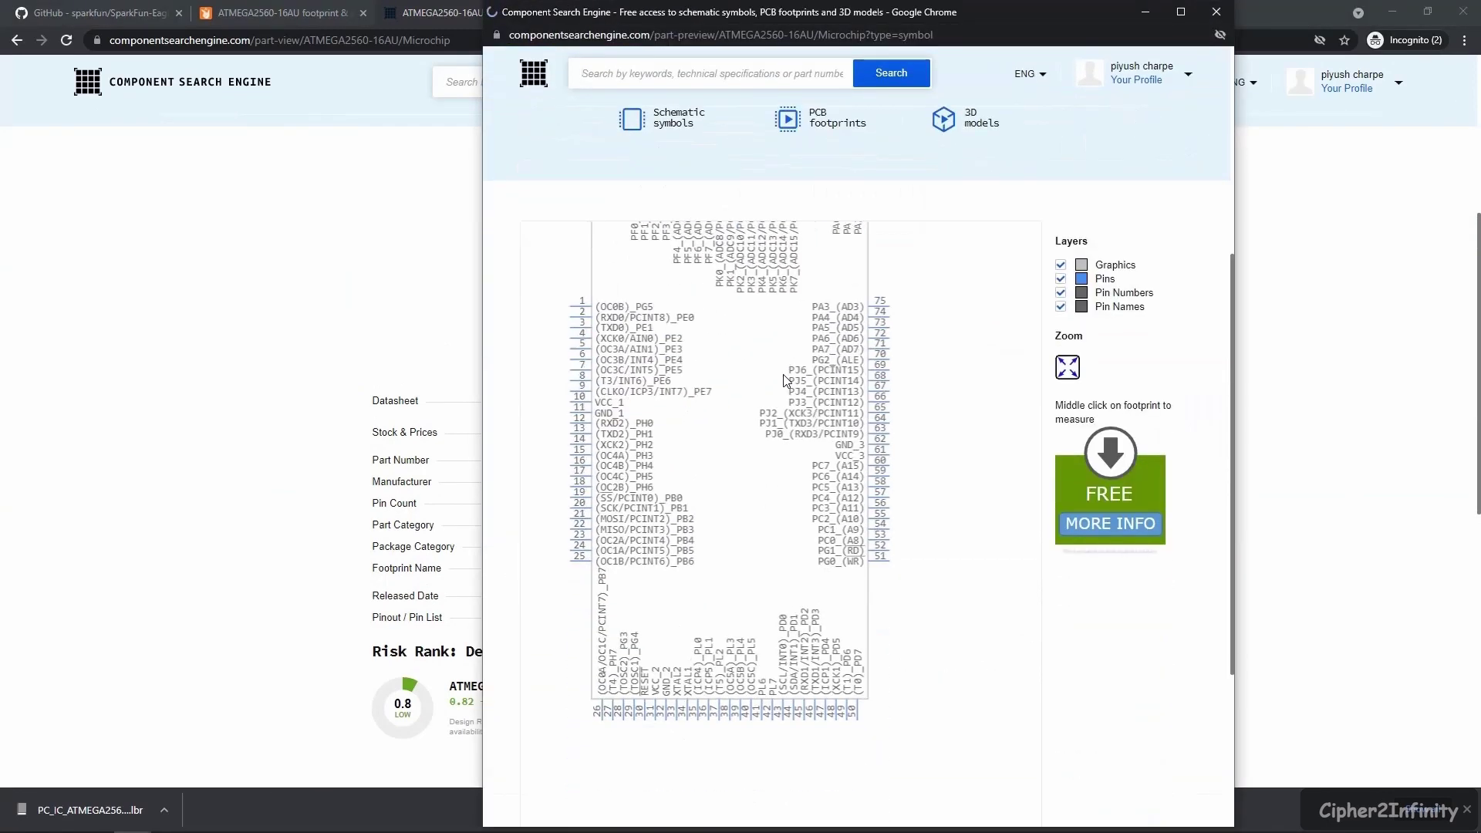
pyautogui.click(1216, 12)
# - Download the ATMEGA2560-16AU ECAD model, saving LIB_ATMEGA2560-16AU.zip in a new folder named Atmega256 library inside EAGLE's libraries folder
pyautogui.scroll(5, 695, 386)
pyautogui.scroll(-2, 557, 309)
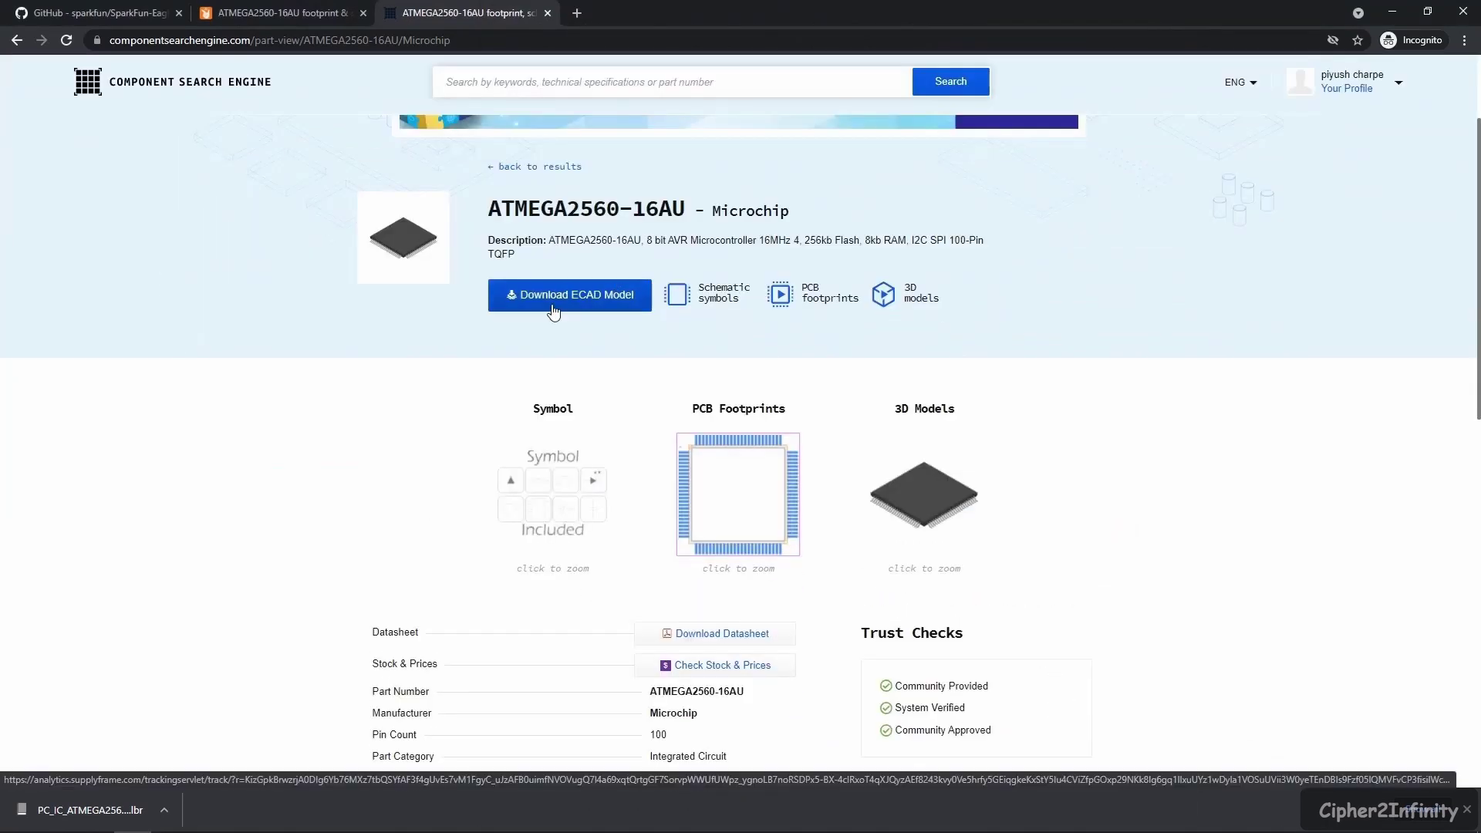
pyautogui.click(554, 310)
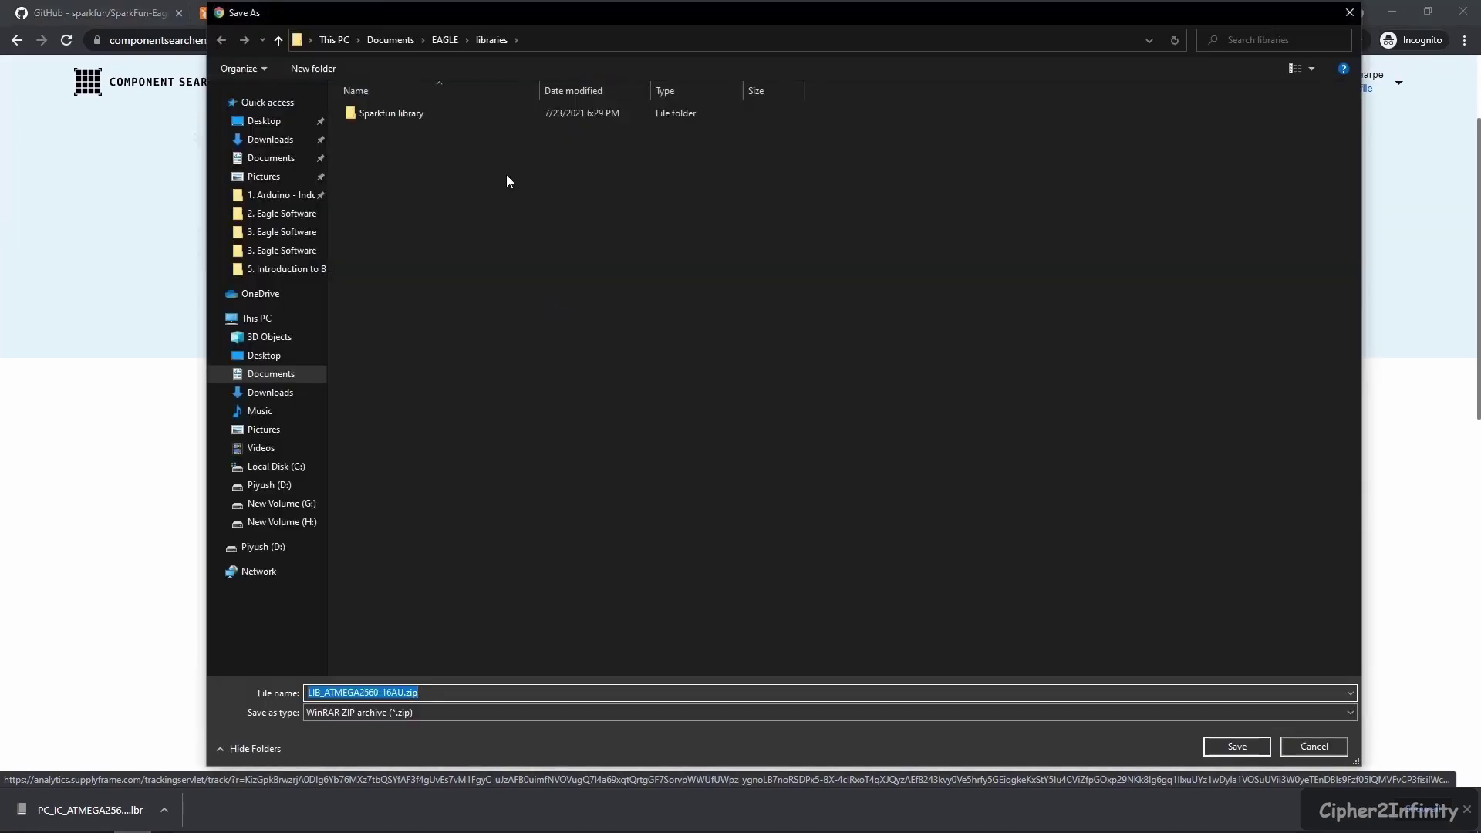
pyautogui.rightClick(506, 175)
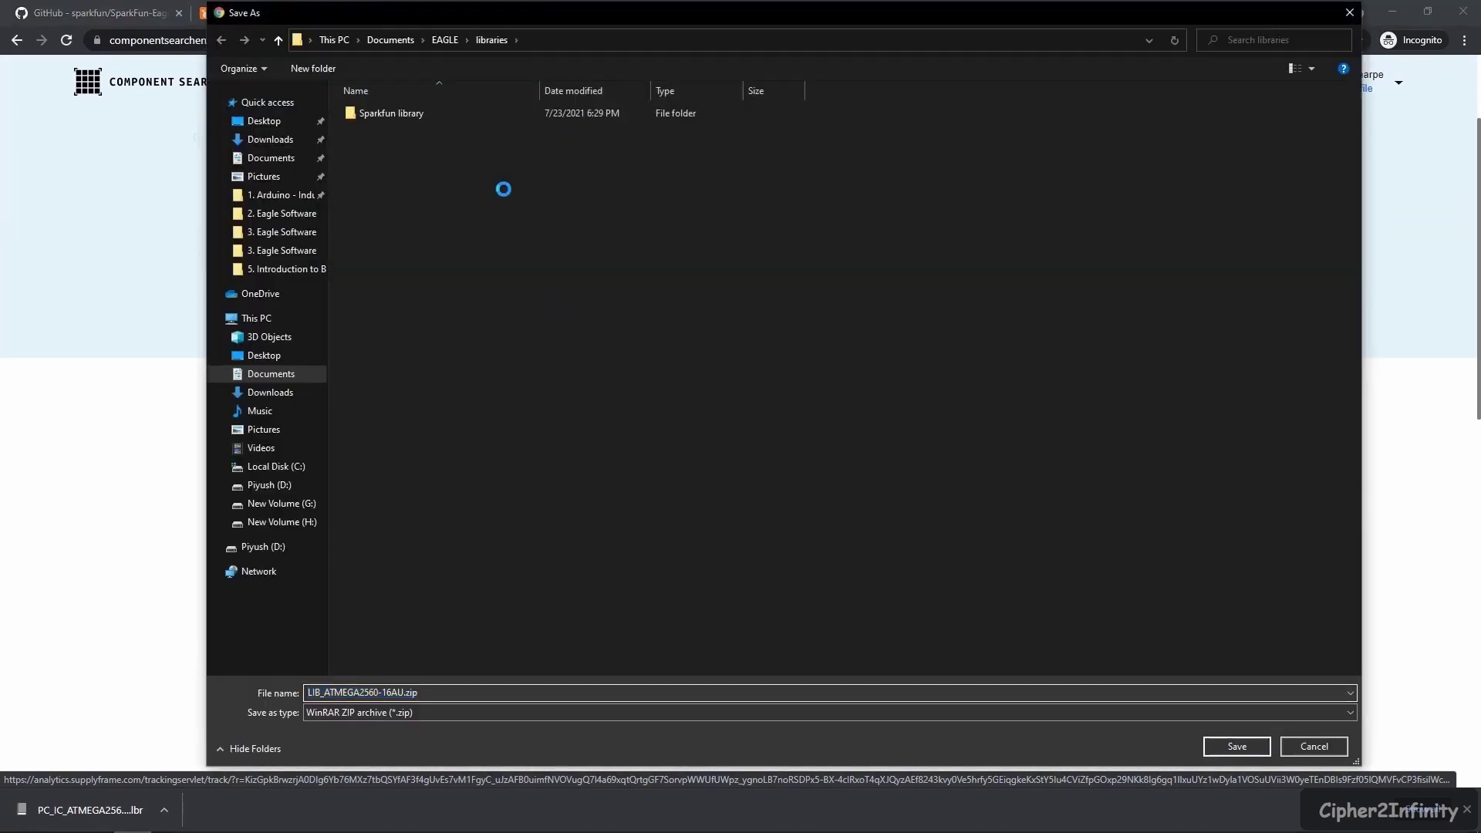
pyautogui.moveTo(446, 464)
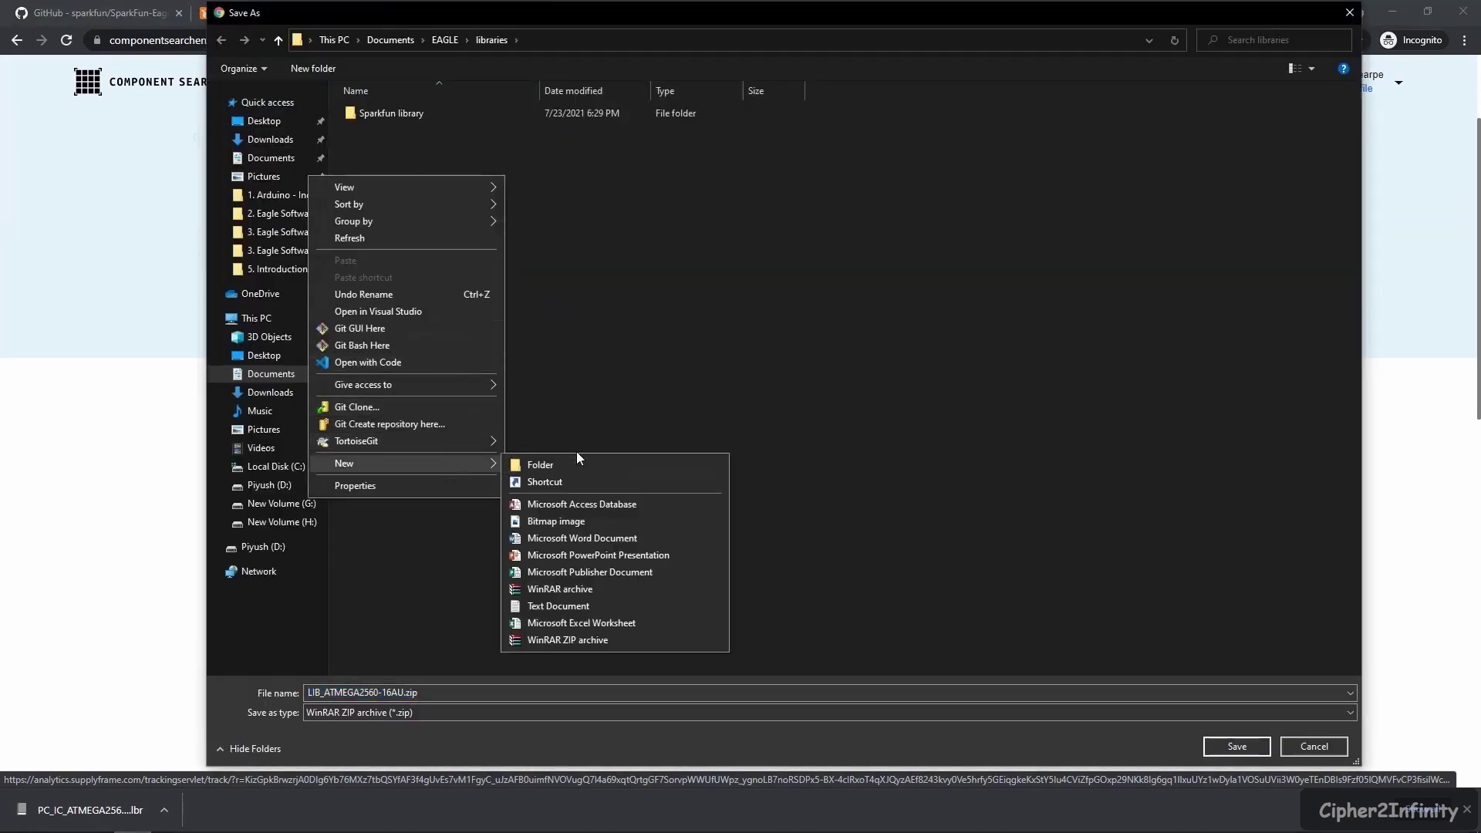
pyautogui.click(577, 466)
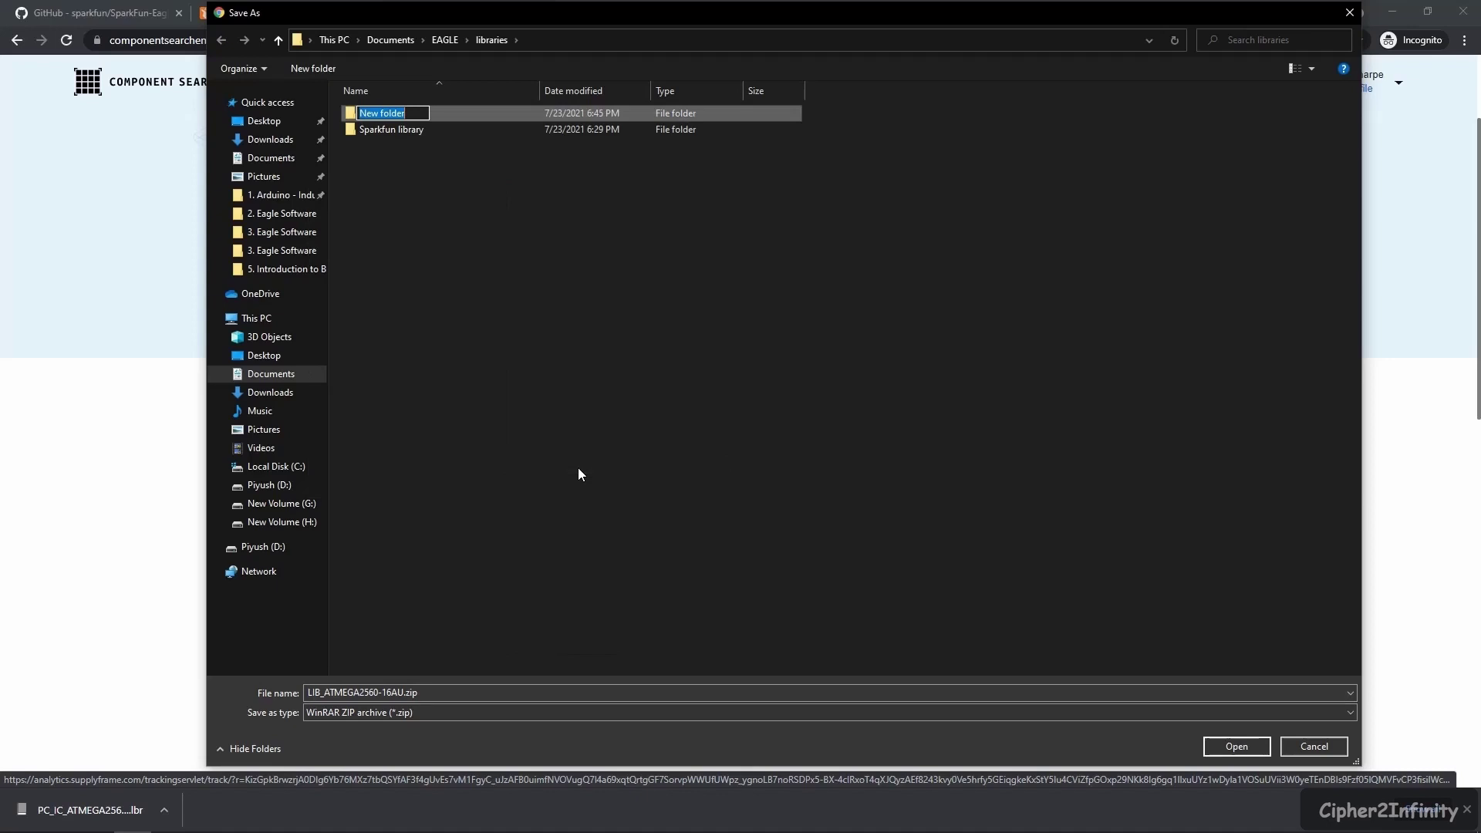
pyautogui.click(415, 112)
pyautogui.moveTo(415, 113); pyautogui.dragTo(338, 87)
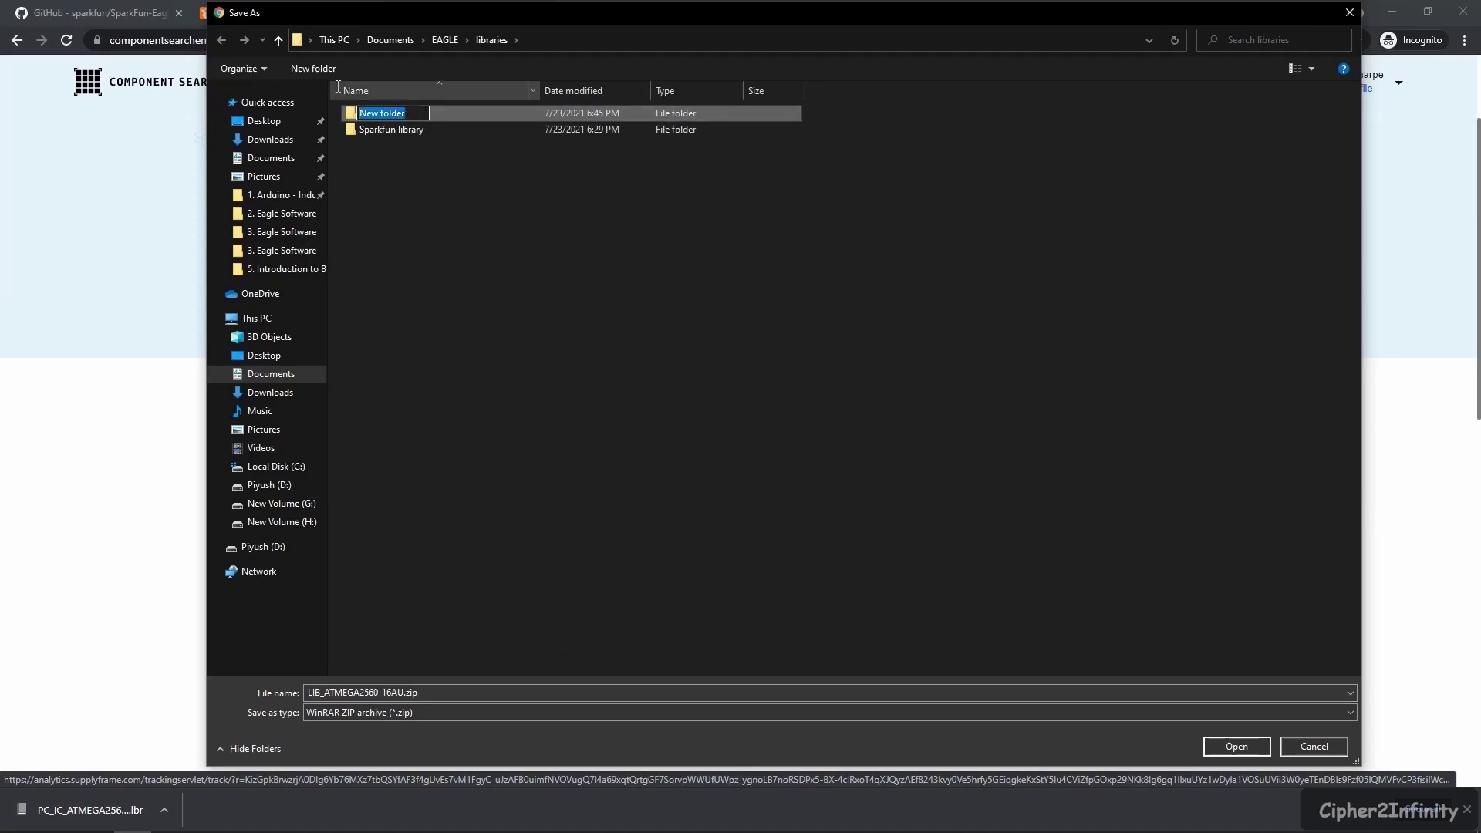
pyautogui.write('Atmega256 library')
pyautogui.press('Return')
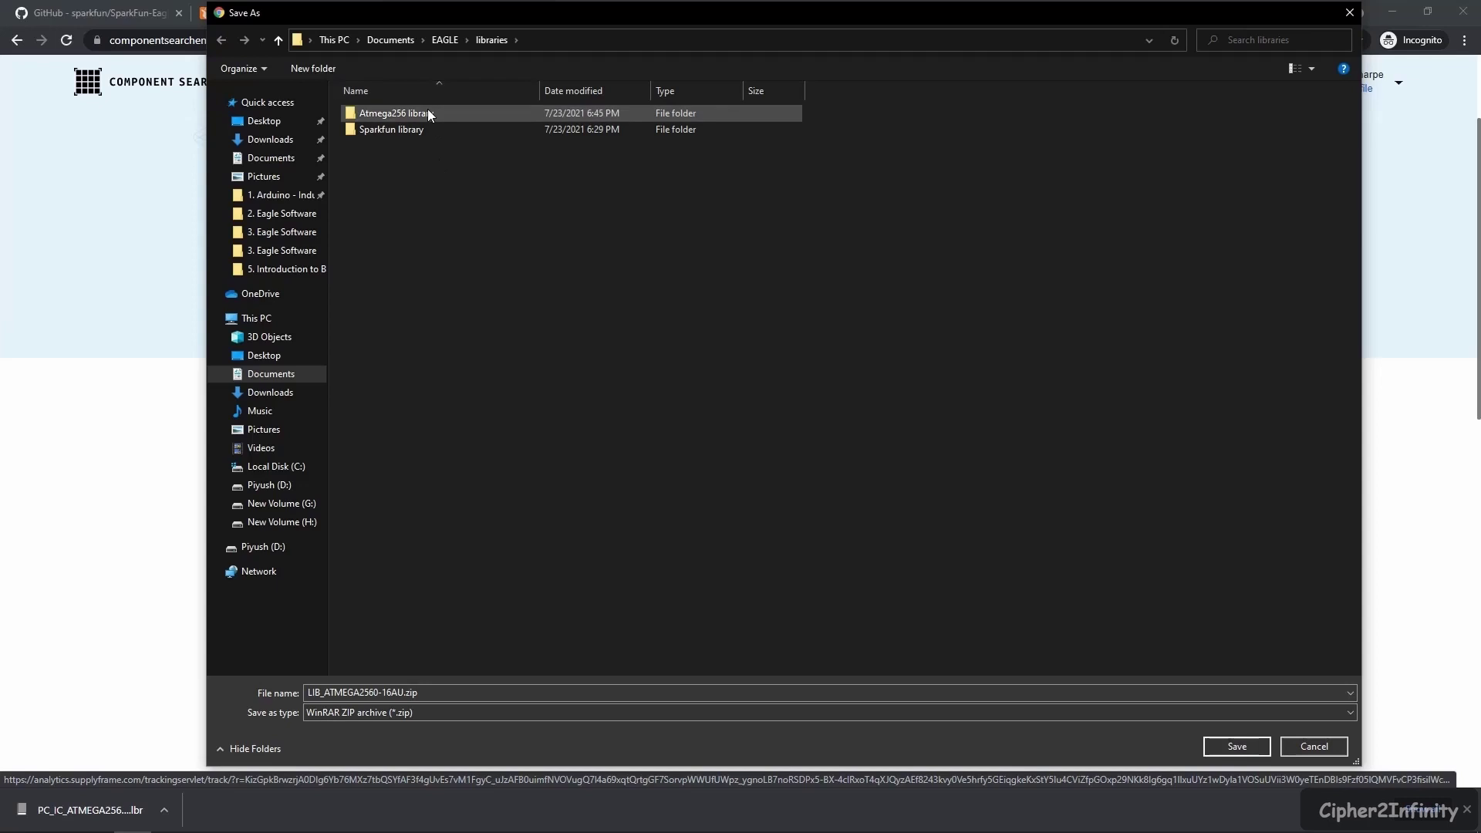
pyautogui.doubleClick(429, 113)
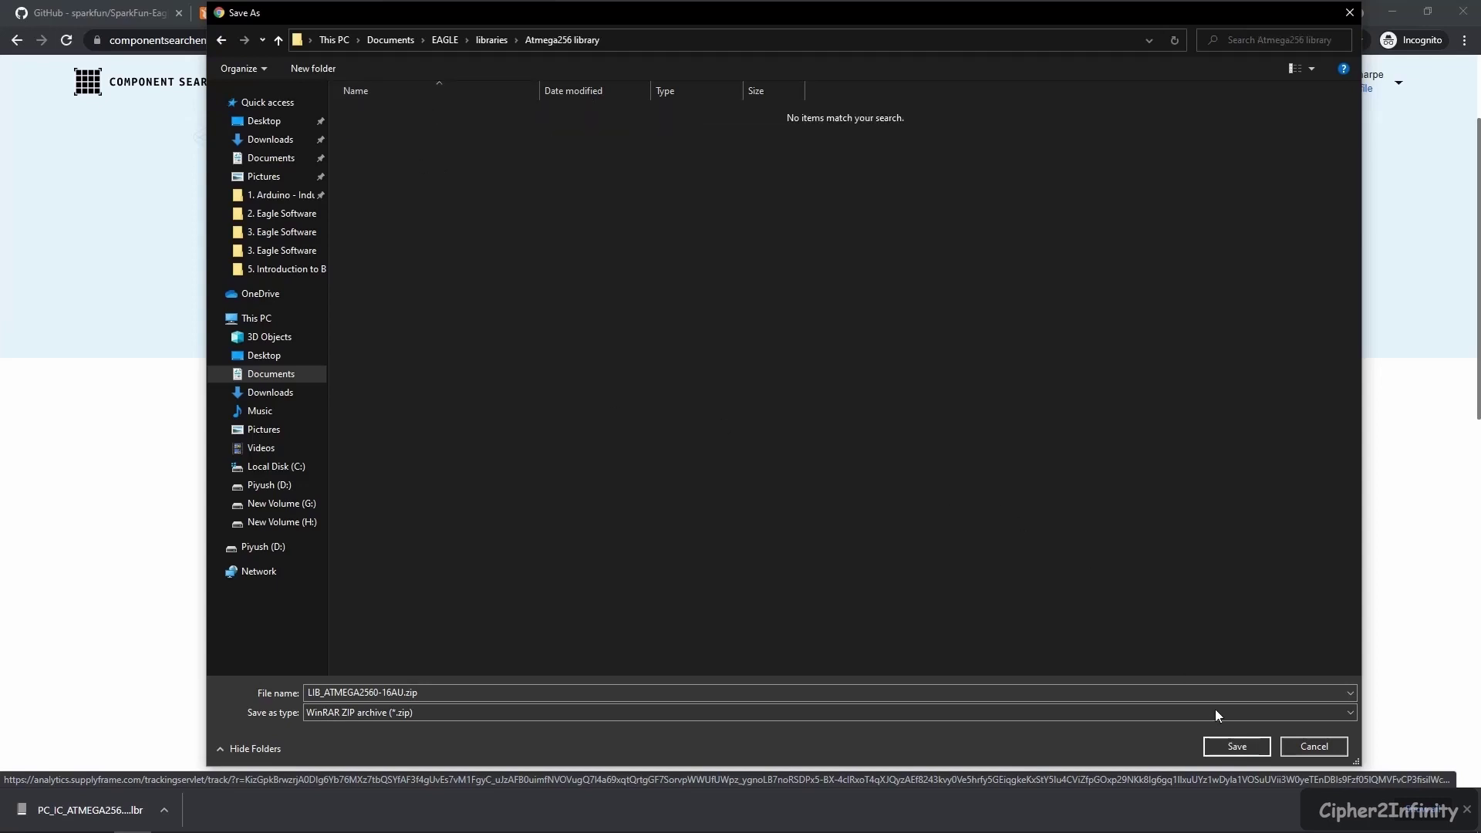
pyautogui.click(1235, 746)
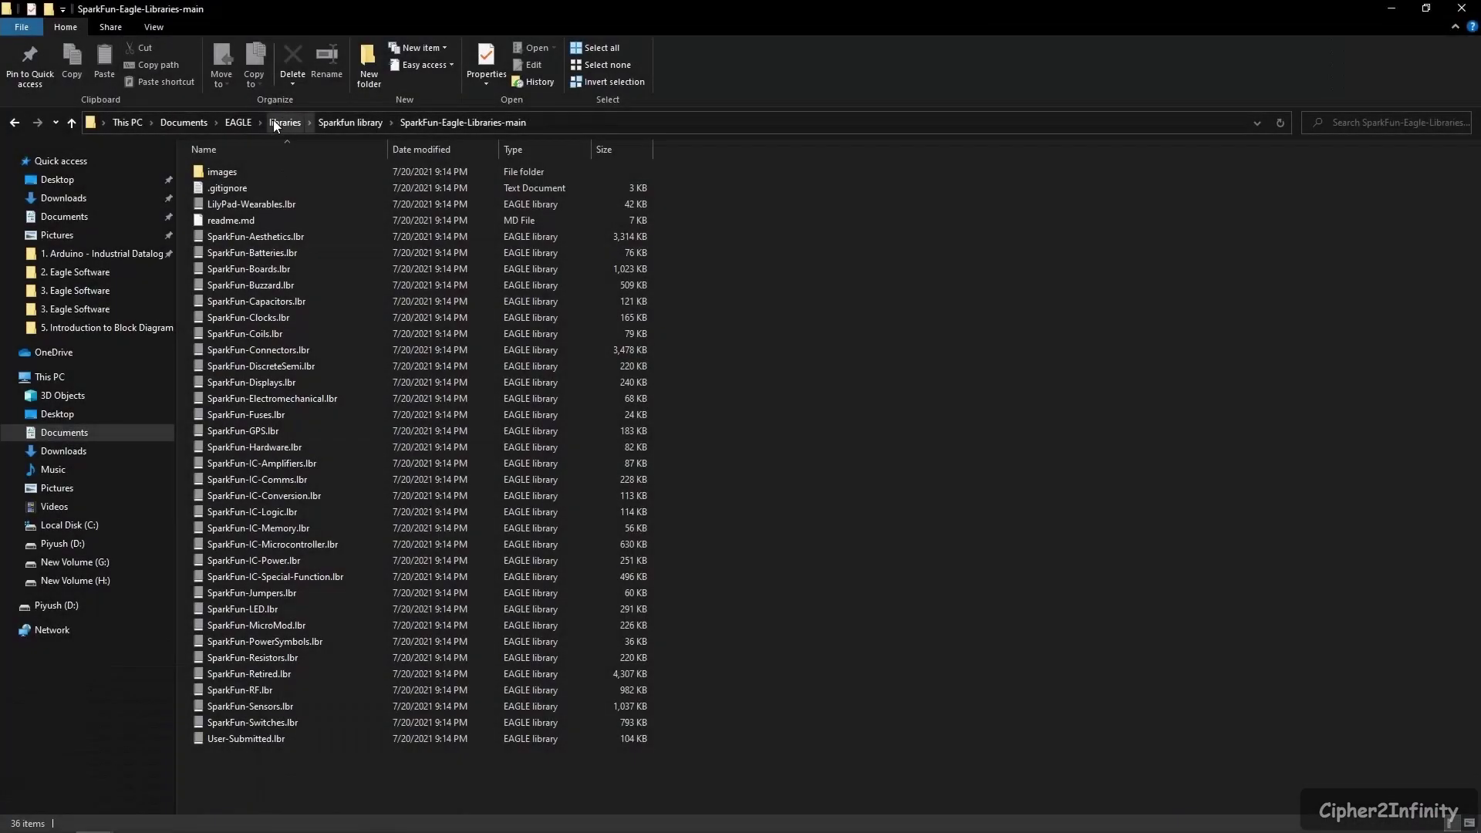
# - In File Explorer, open the Atmega256 library folder inside libraries and extract LIB_ATMEGA2560-16AU.zip there
pyautogui.click(273, 122)
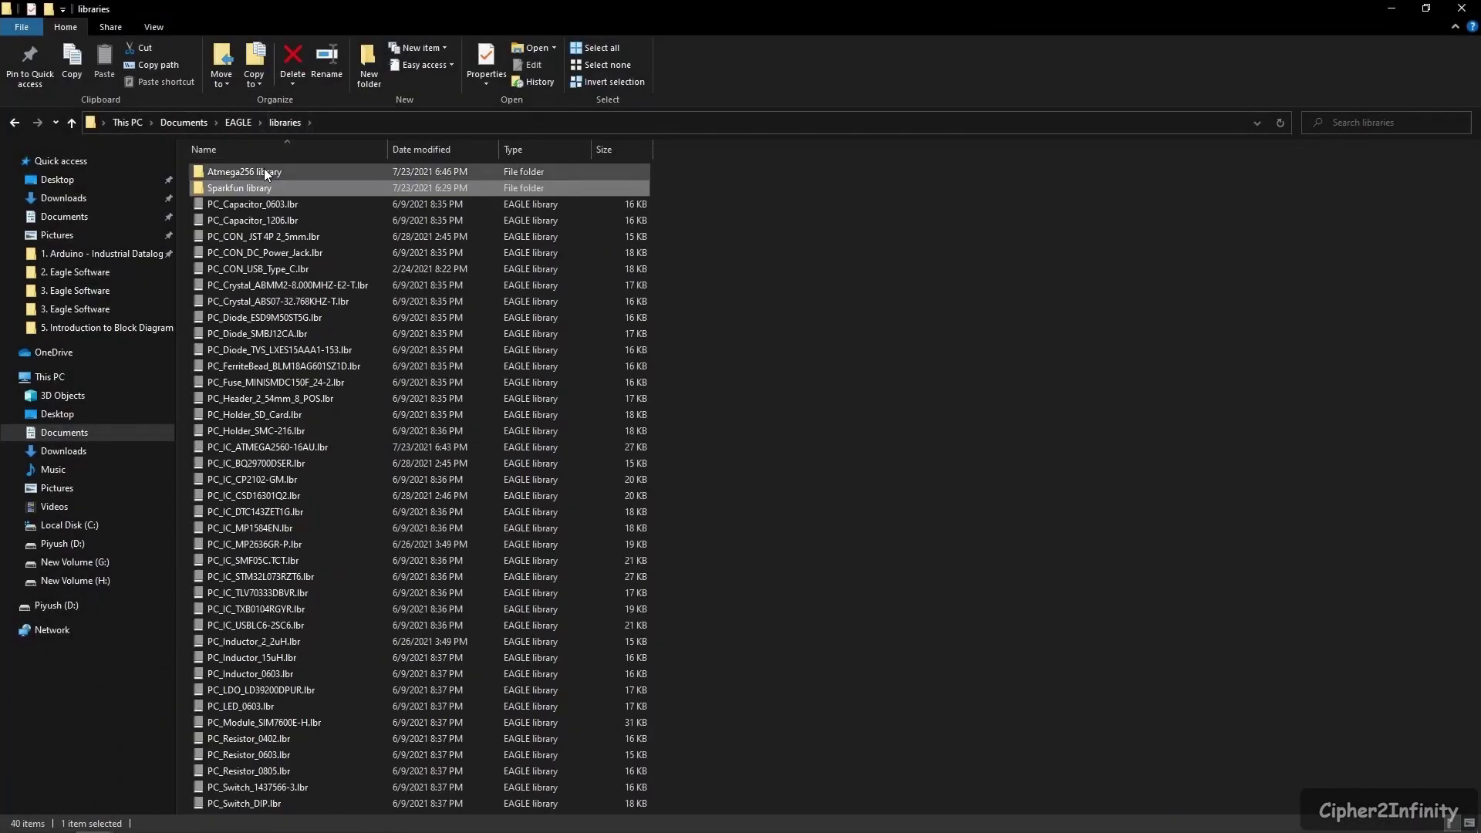
pyautogui.doubleClick(264, 171)
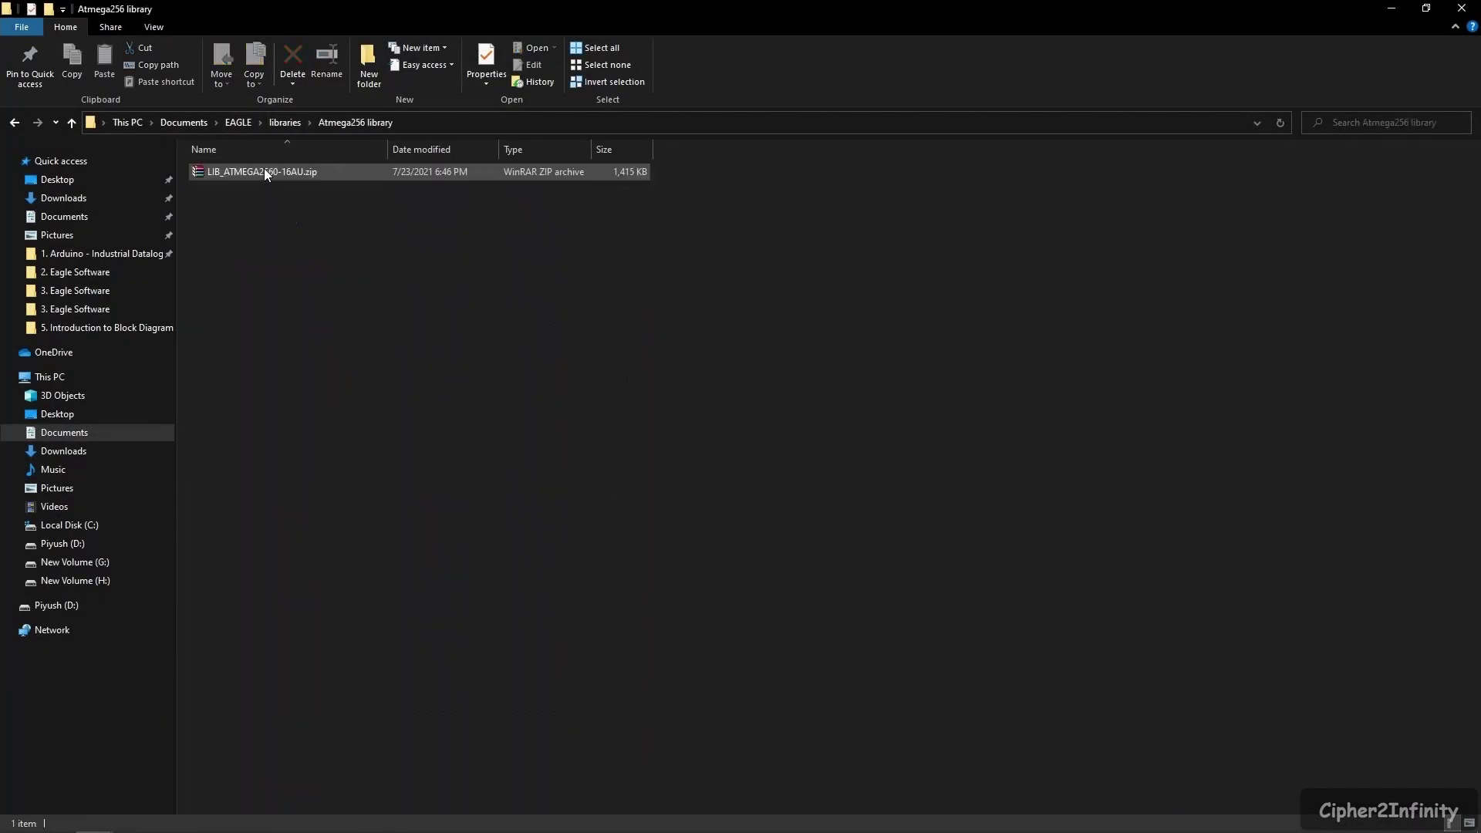
pyautogui.click(264, 171)
pyautogui.rightClick(263, 171)
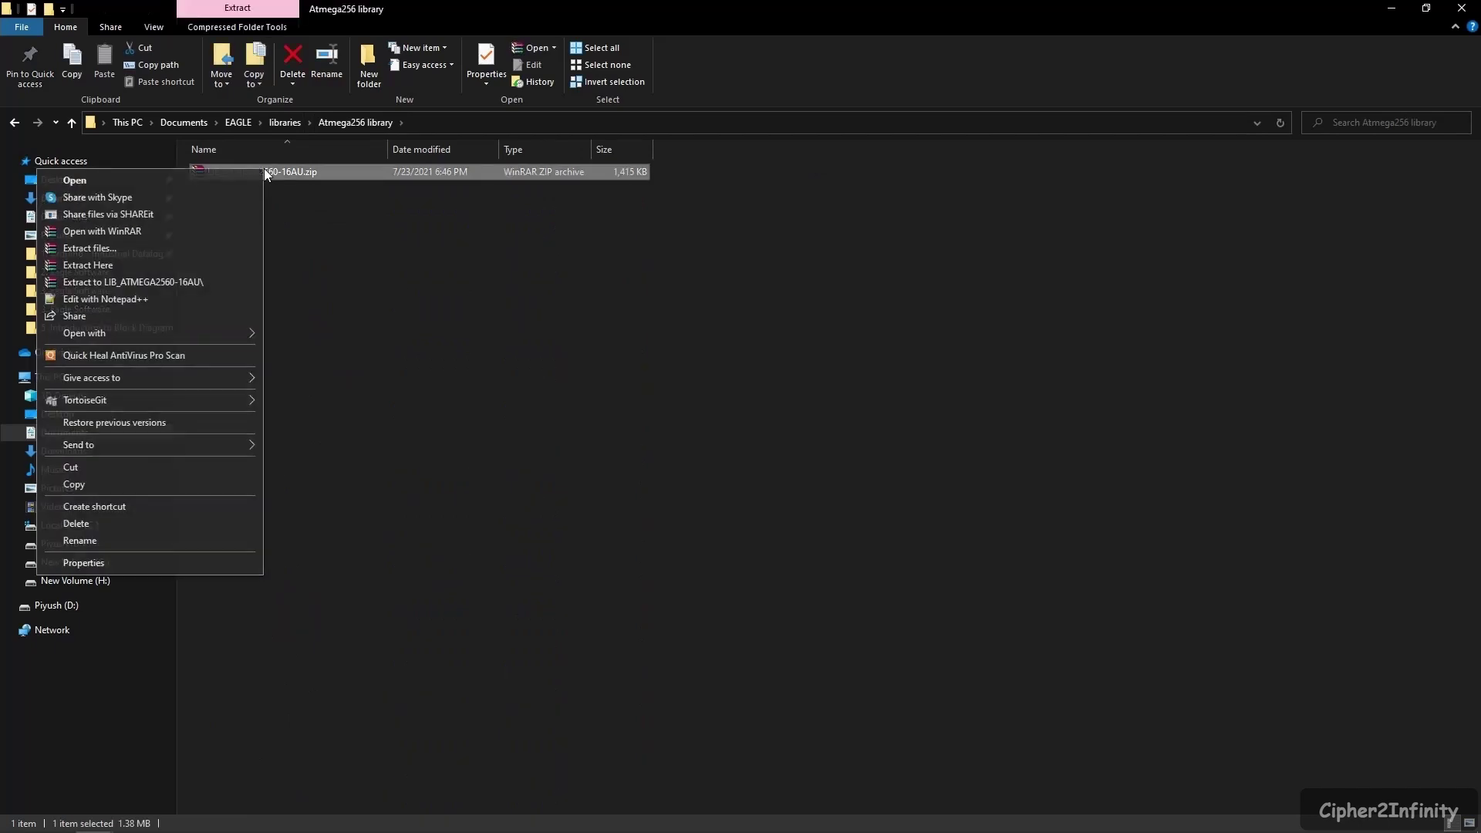
pyautogui.click(188, 264)
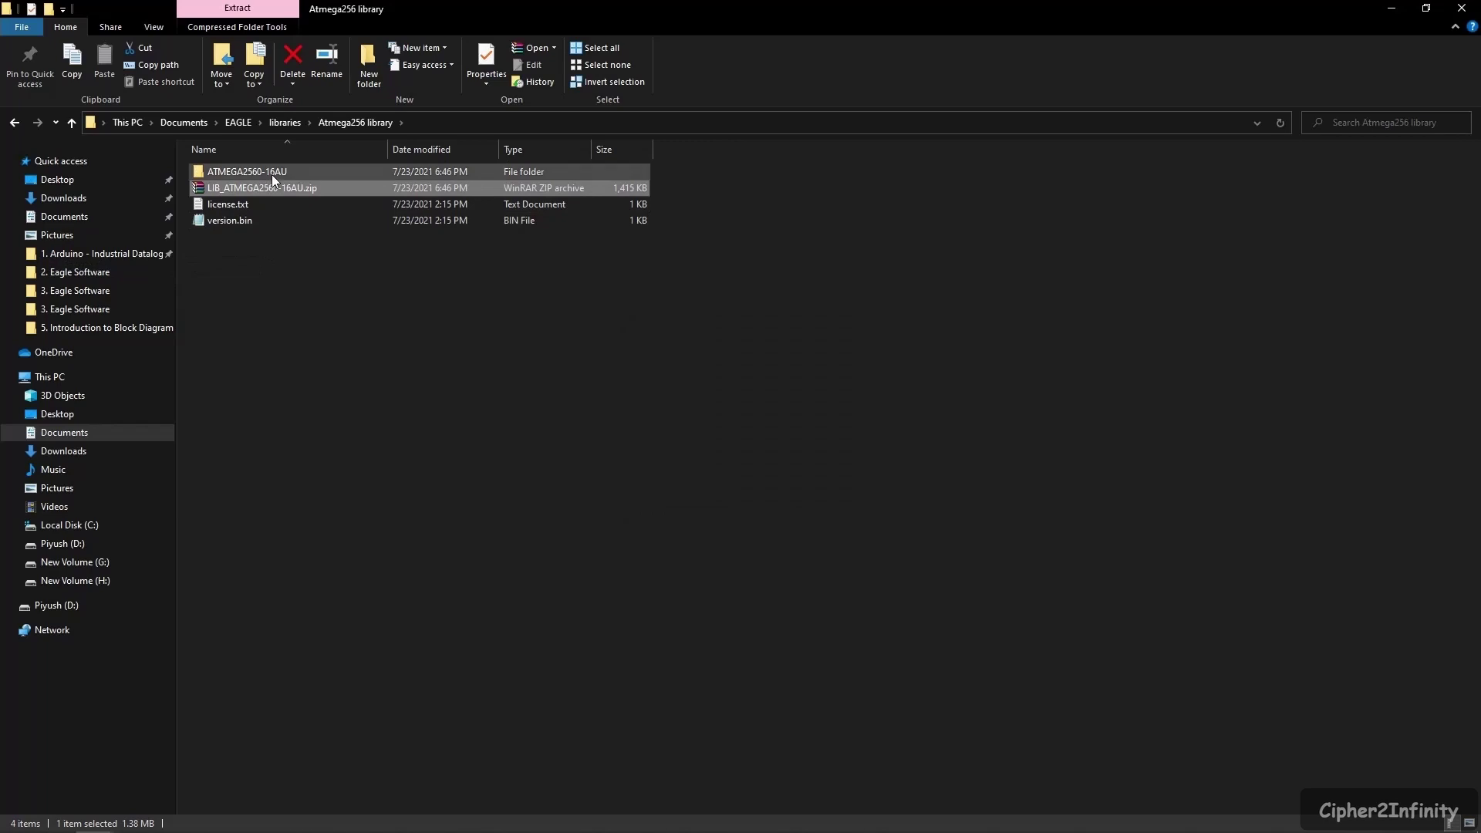
# - Open the extracted ATMEGA2560-16AU folder, look over its CAD format folders and open the EAGLE subfolder
pyautogui.click(271, 172)
pyautogui.doubleClick(271, 173)
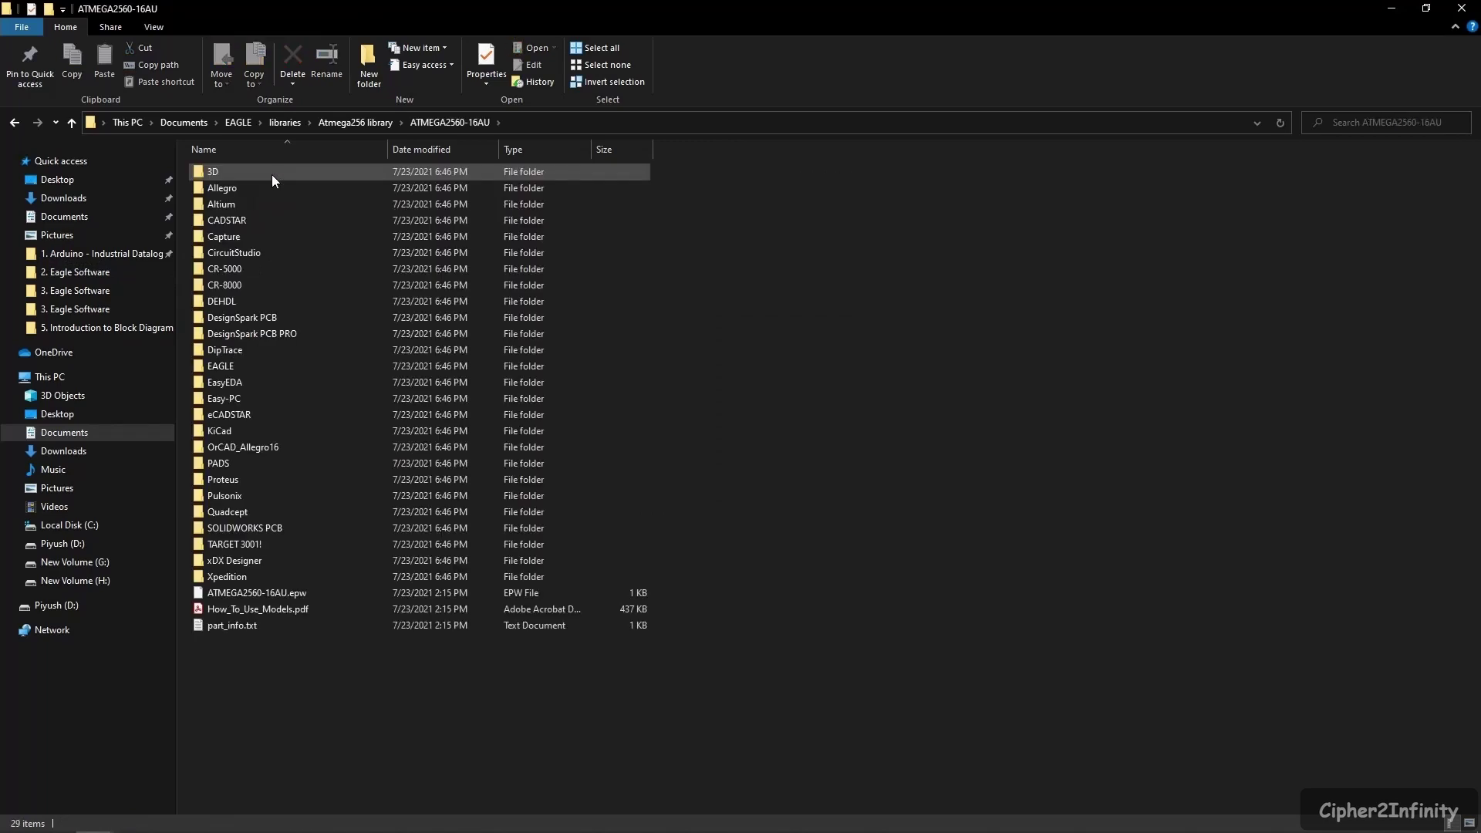
pyautogui.moveTo(252, 664); pyautogui.dragTo(272, 633)
pyautogui.moveTo(284, 526); pyautogui.dragTo(301, 171)
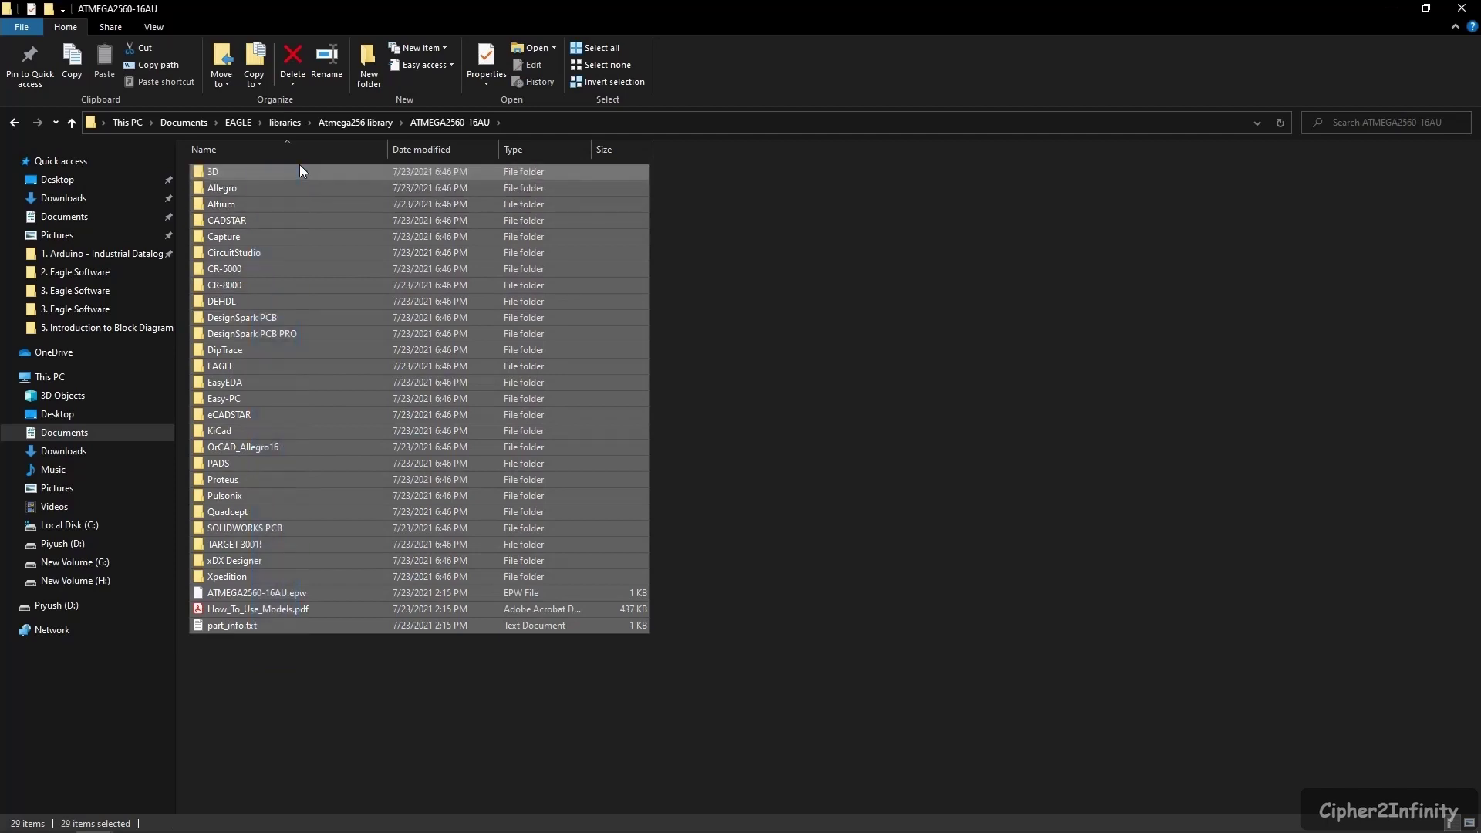
pyautogui.click(851, 271)
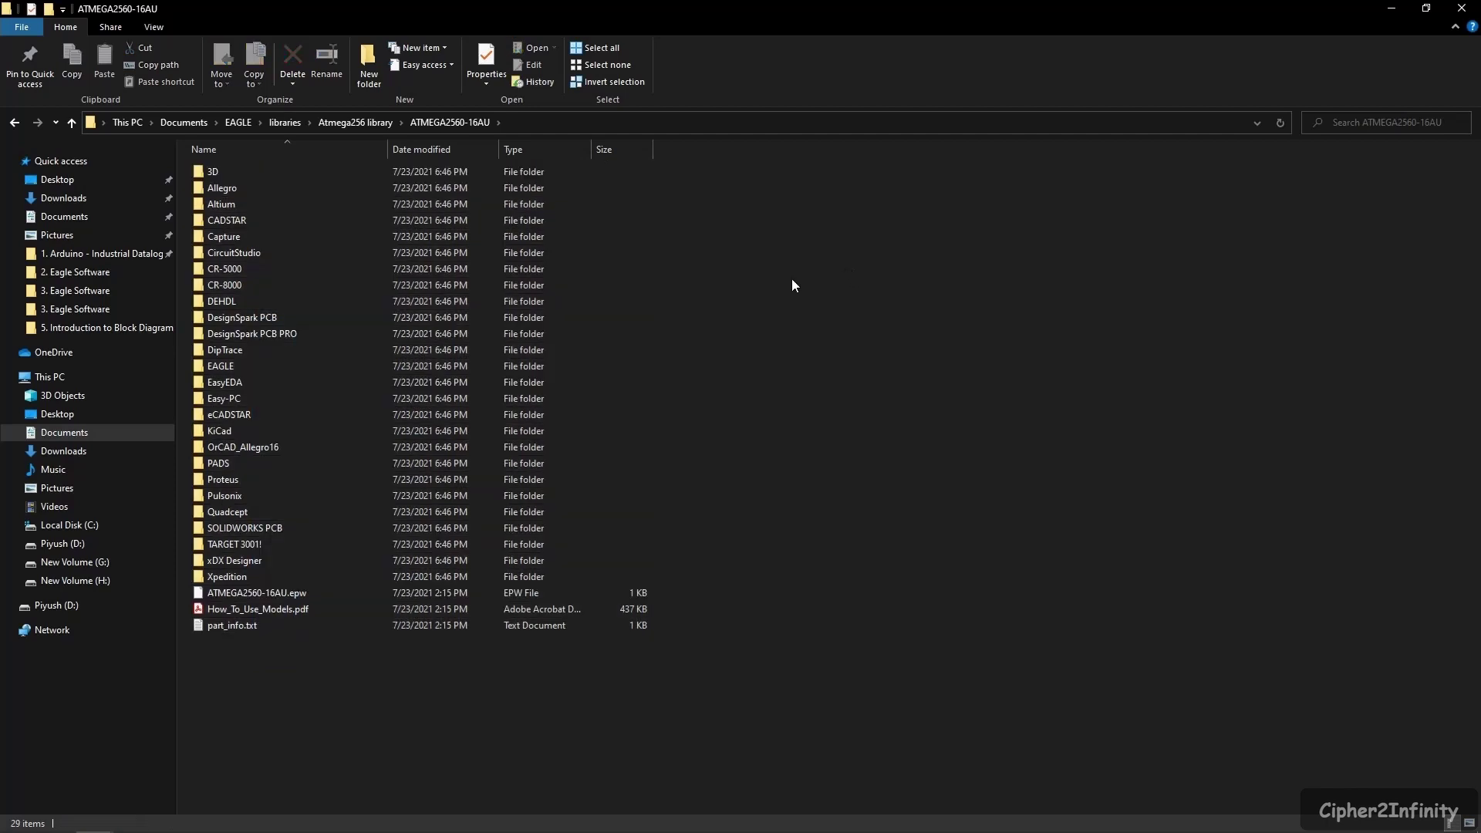
pyautogui.doubleClick(238, 368)
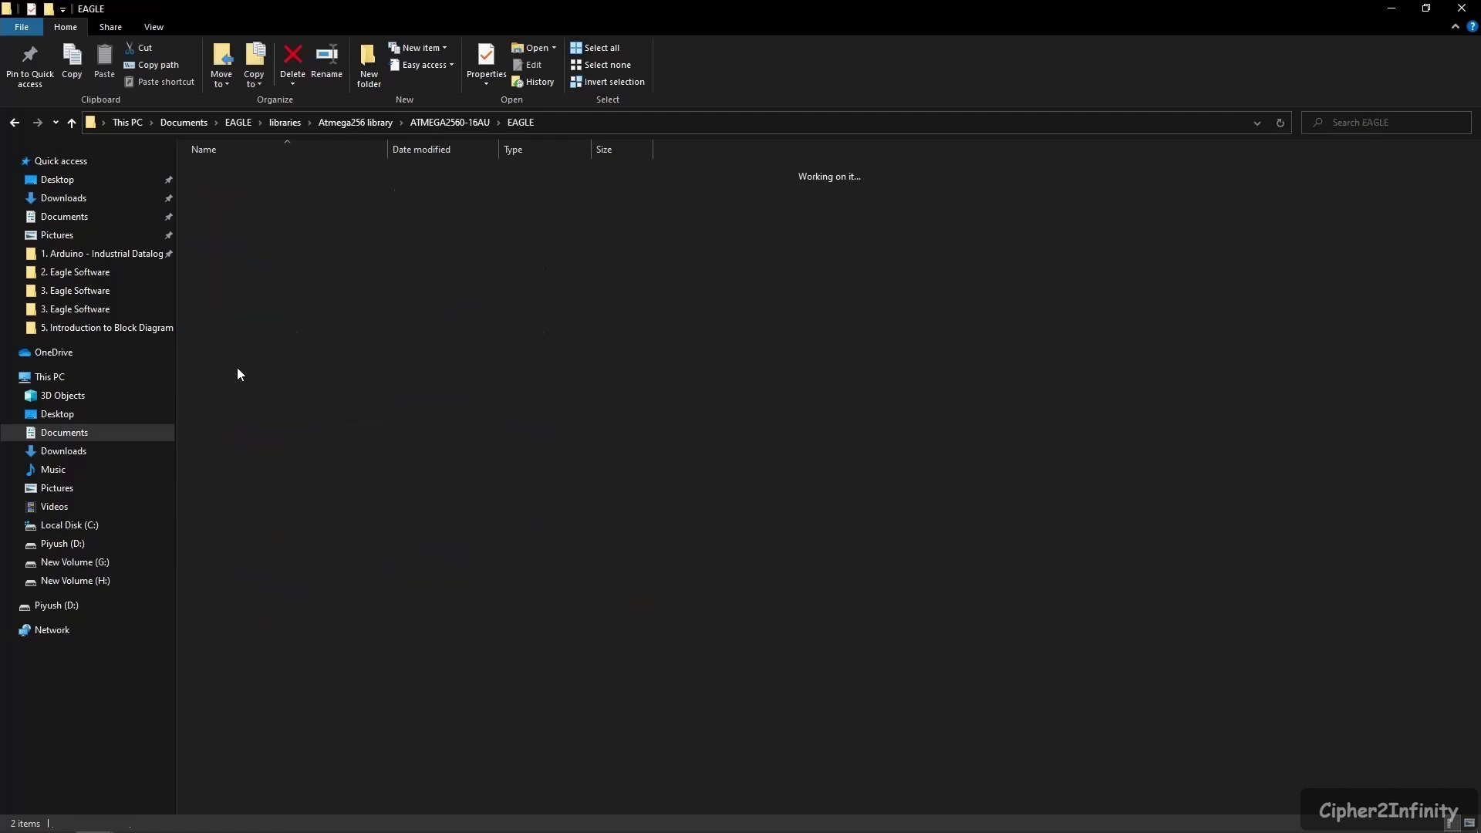
# - Copy ATMEGA2560-16AU.lbr and go back up to EAGLE's libraries folder
pyautogui.click(283, 172)
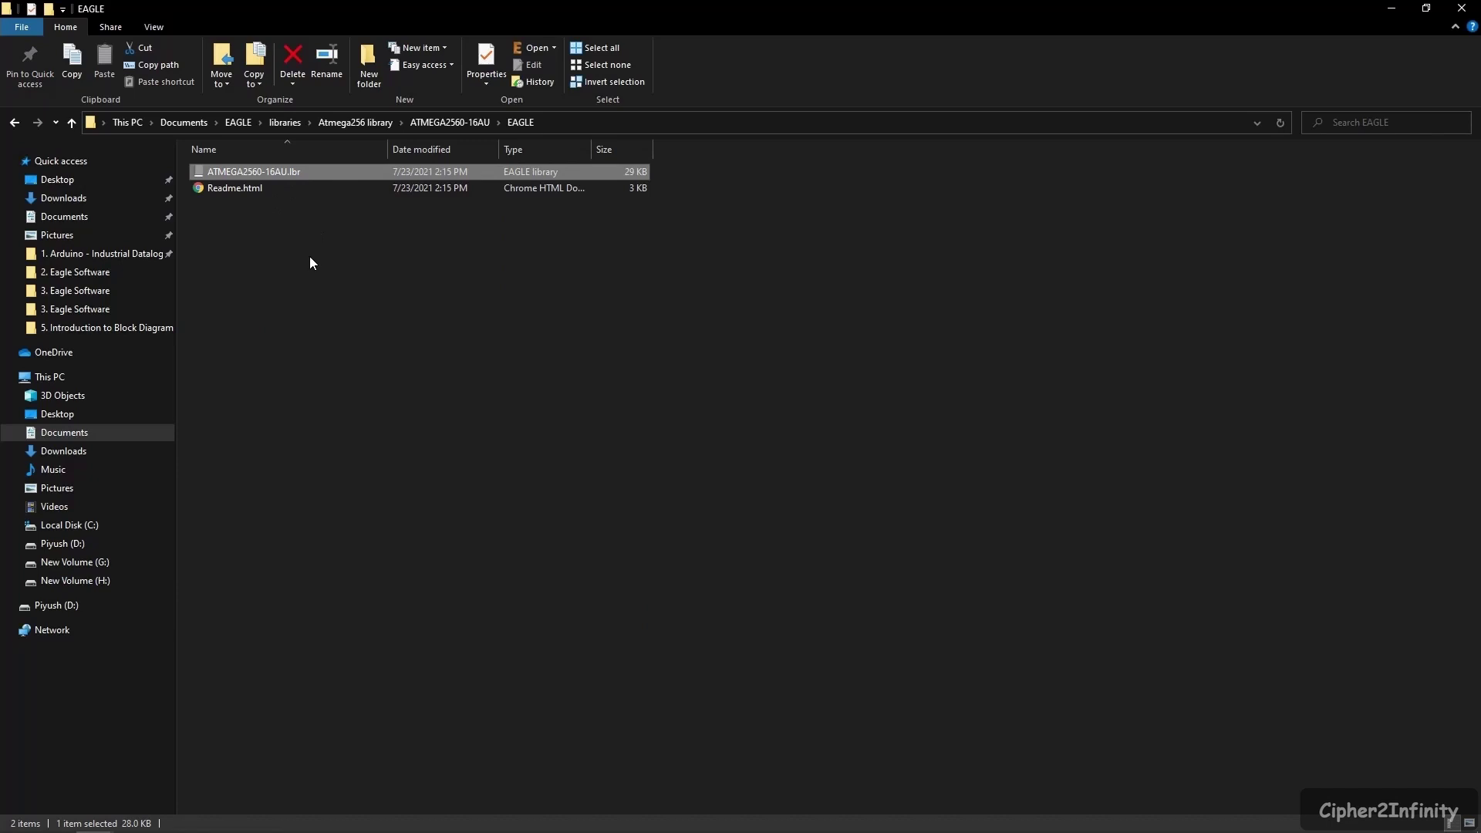
pyautogui.hotkey('ctrl', 'c')
pyautogui.click(14, 125)
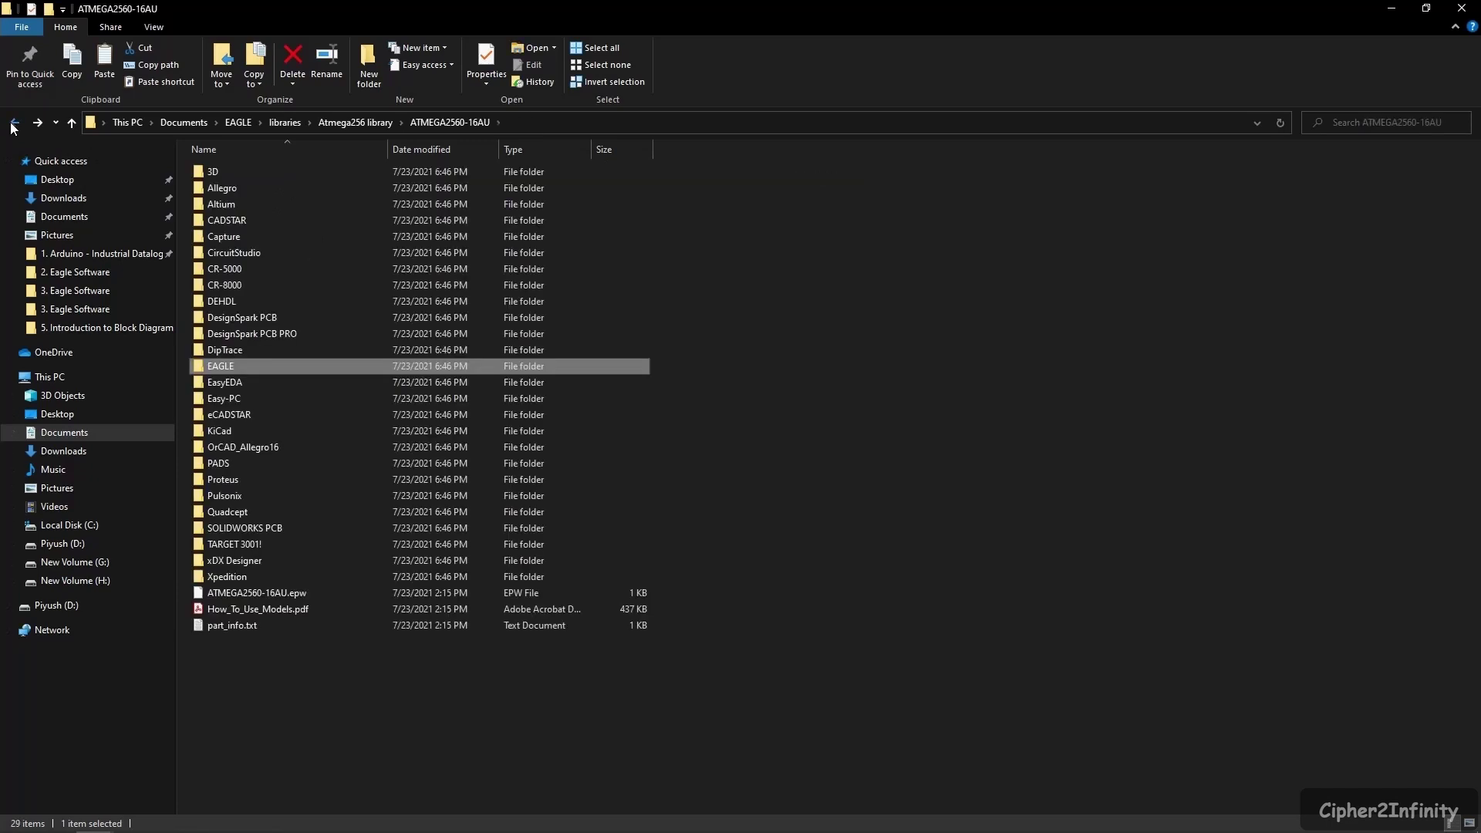
pyautogui.click(14, 123)
pyautogui.click(14, 123)
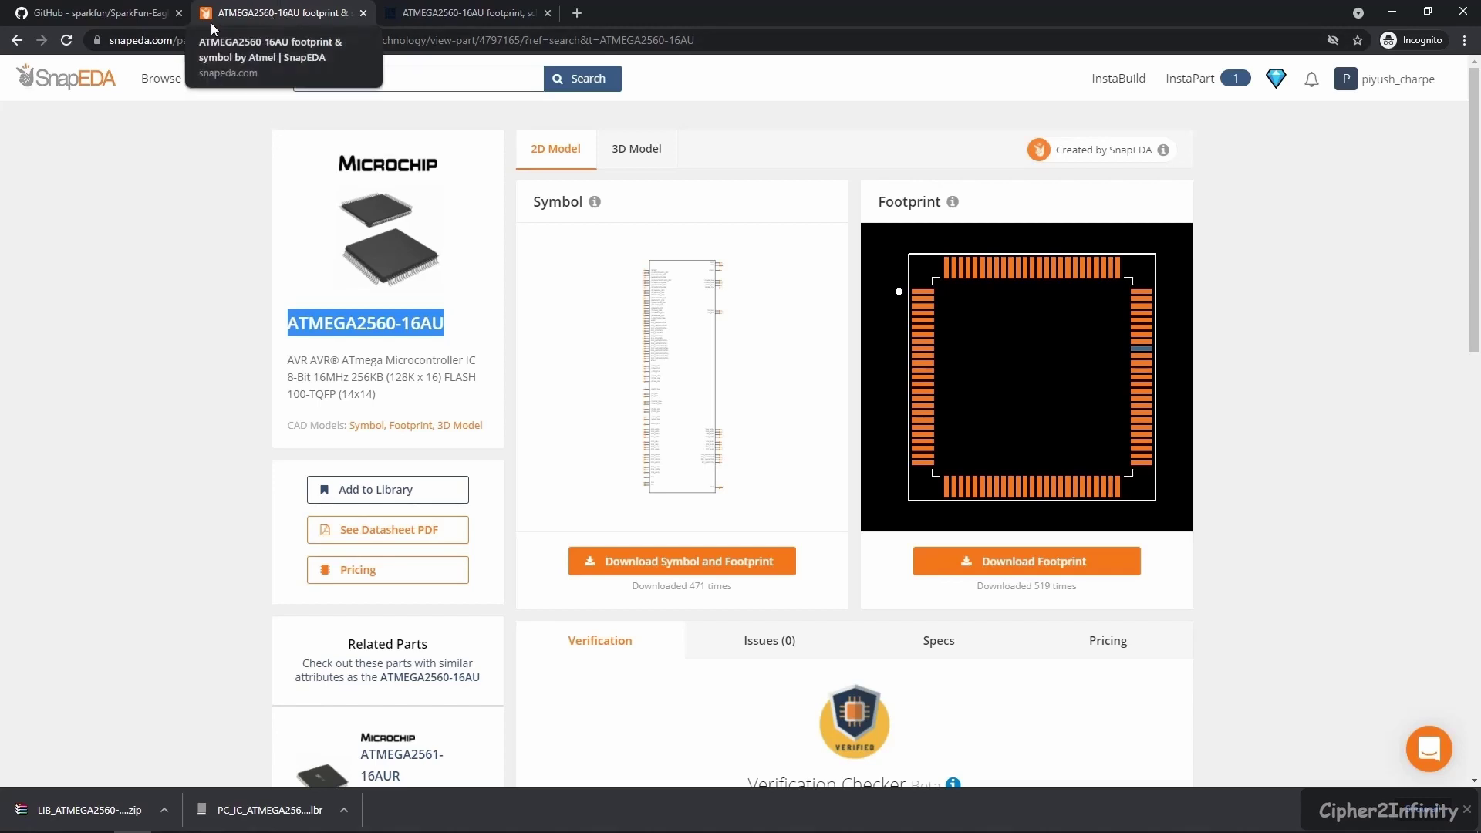
pyautogui.click(465, 11)
pyautogui.click(293, 16)
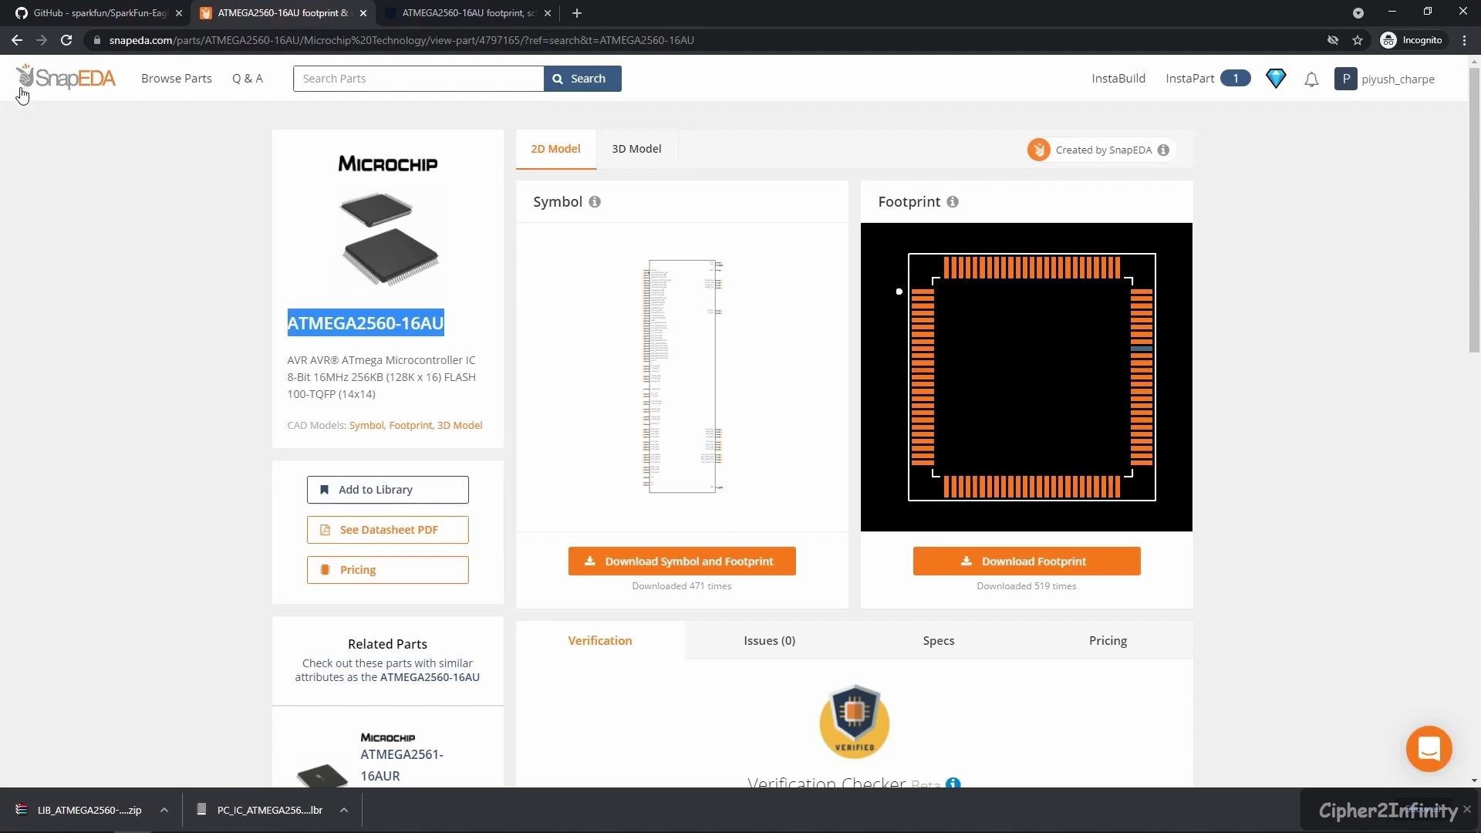
pyautogui.click(448, 23)
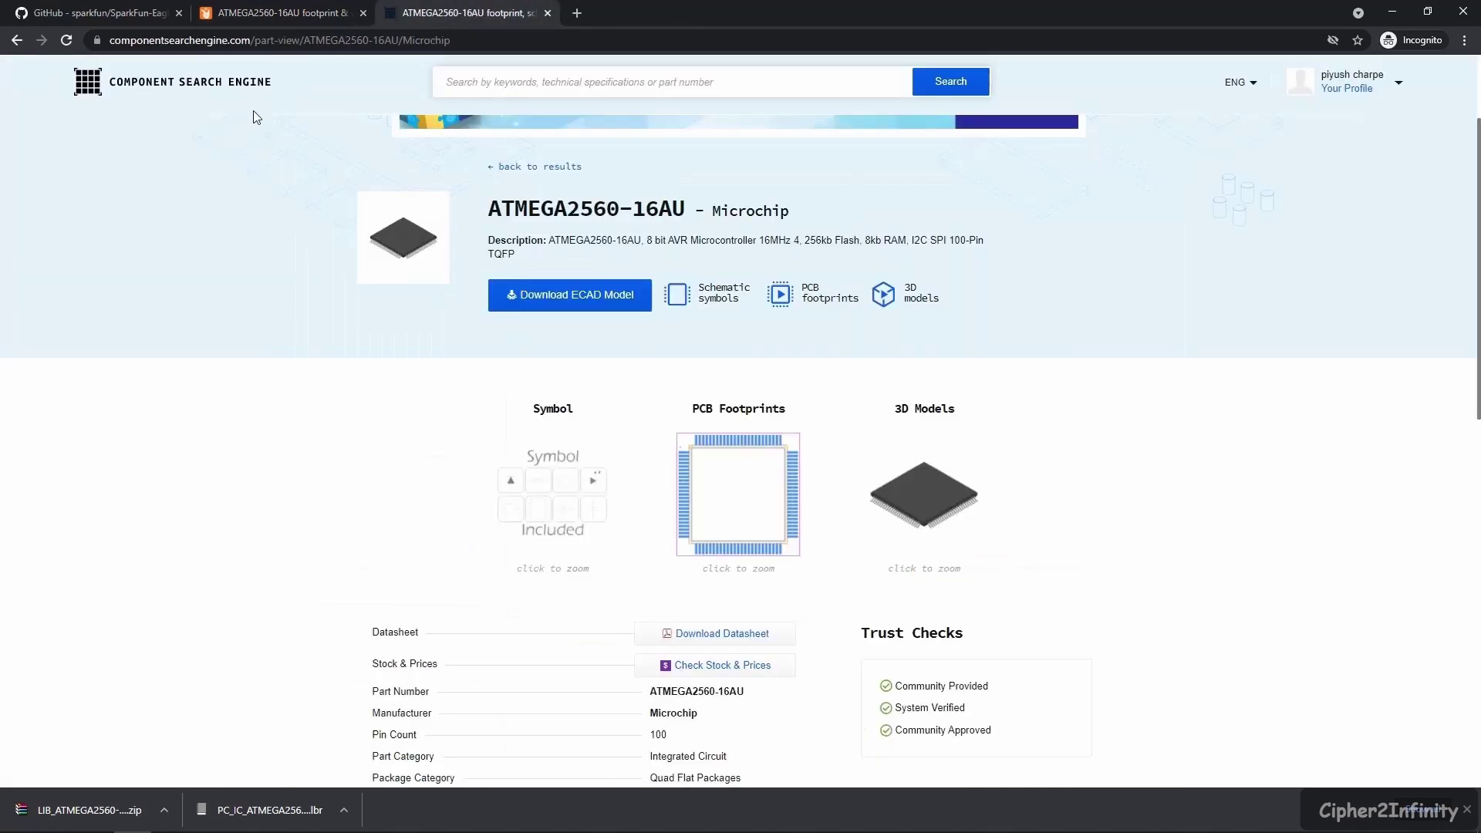